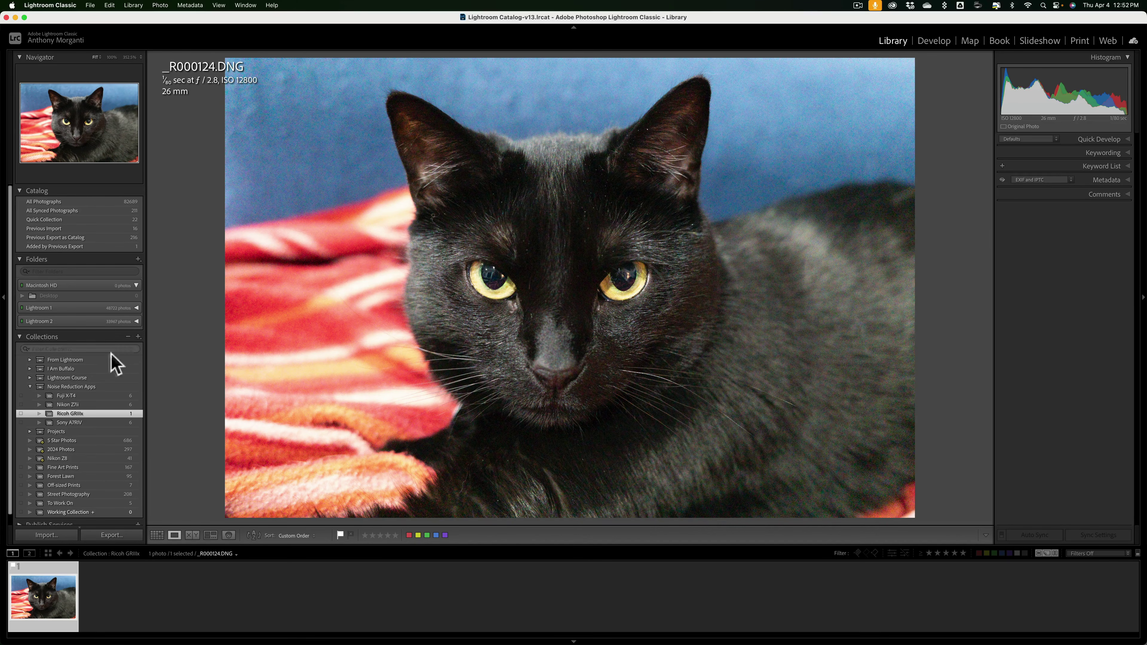
# Look through the Fuji, Sony, Nikon and Ricoh collections in the Noise Reduction Apps set, ending on the Ricoh photo
pyautogui.click(83, 396)
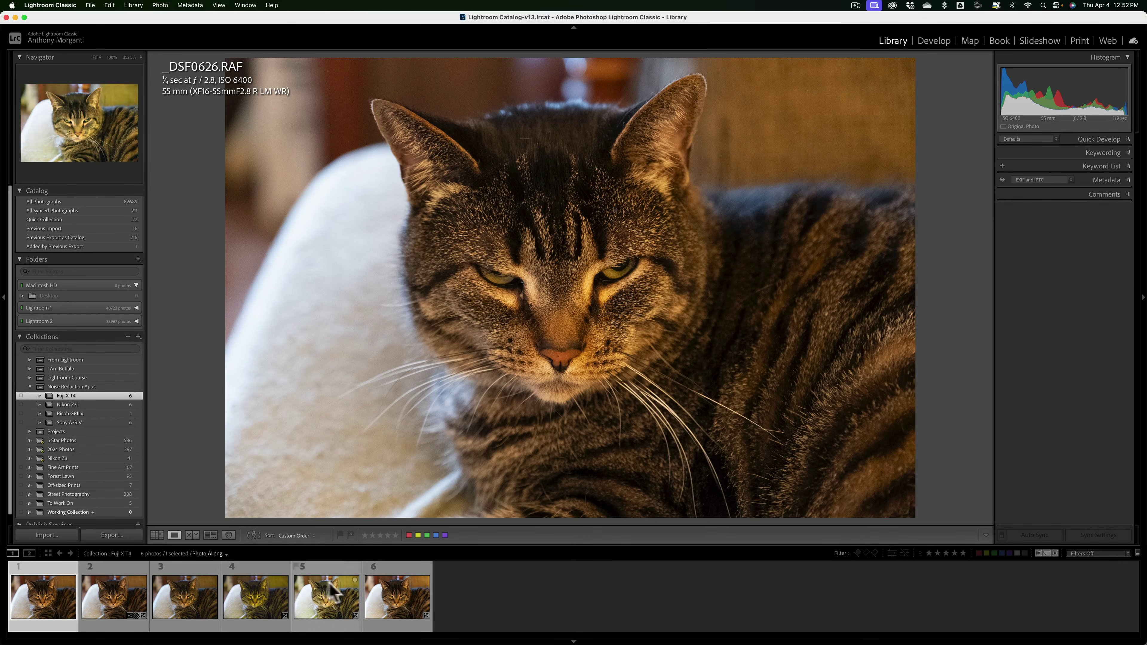
pyautogui.click(66, 423)
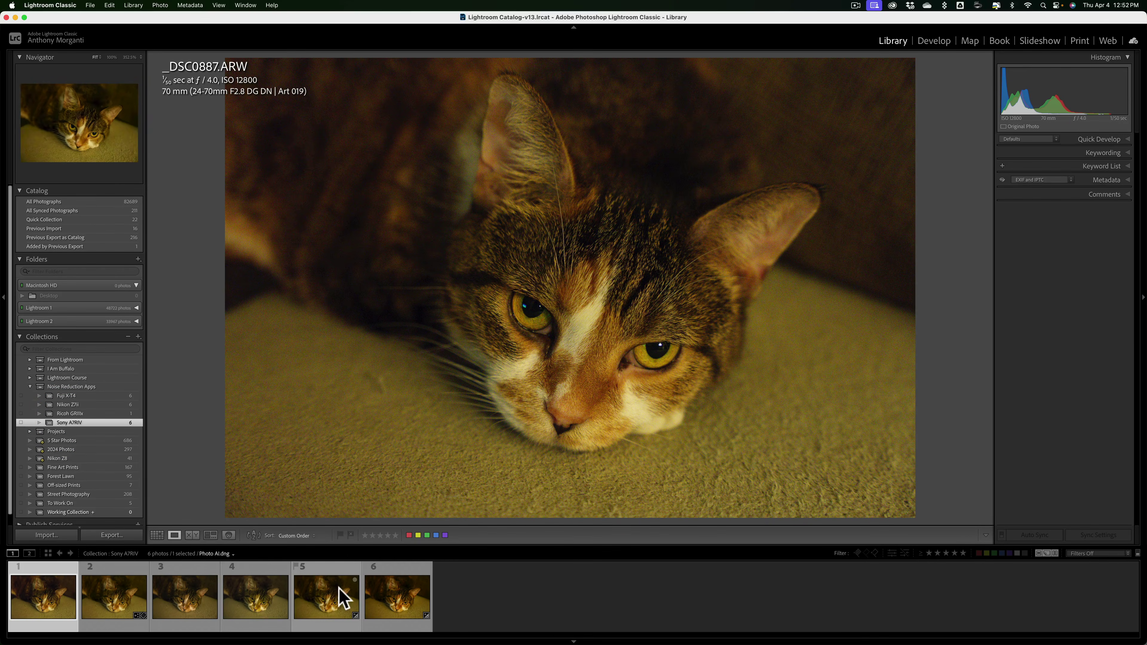
pyautogui.click(78, 405)
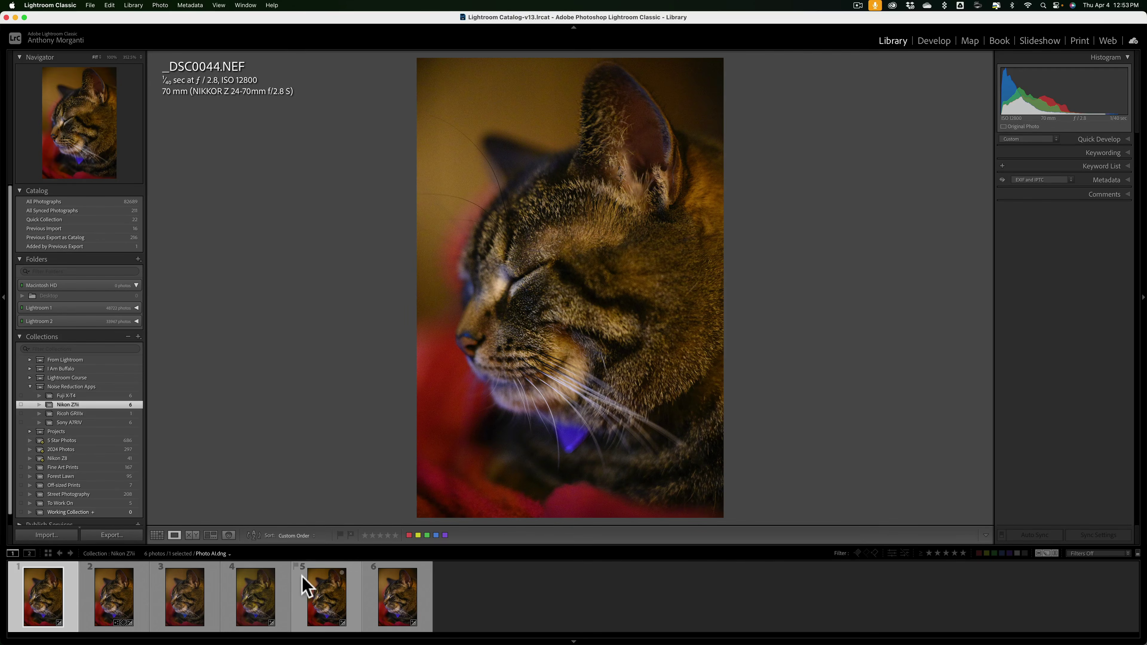
pyautogui.click(77, 413)
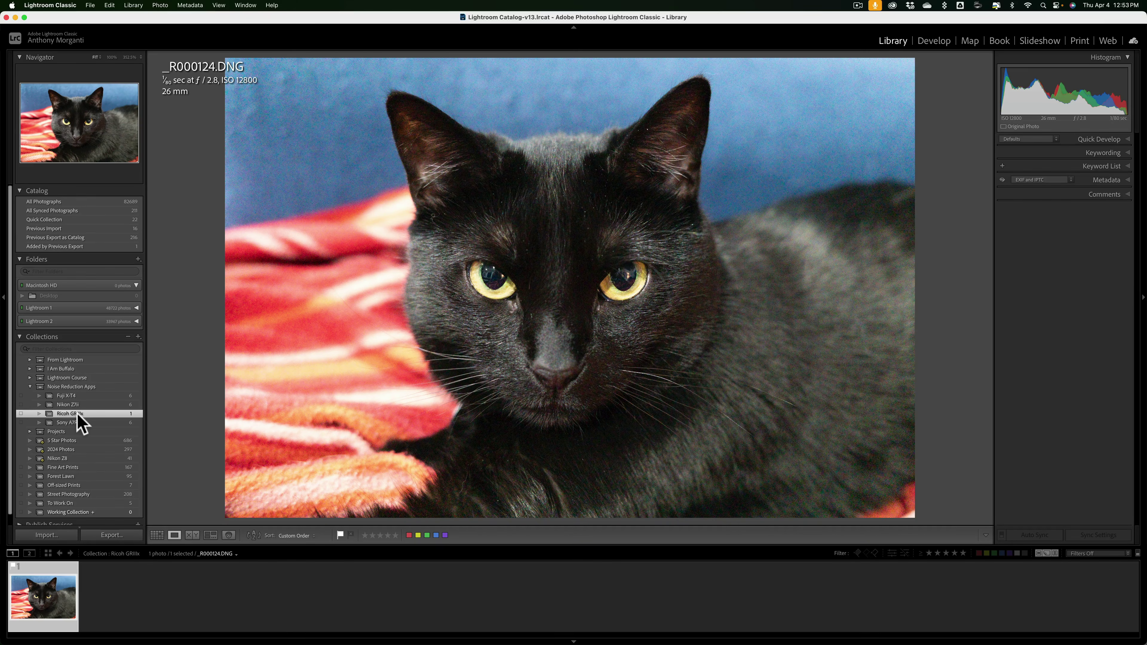
# Create an AI-denoised copy of the Ricoh photo with Denoise amount 100, checking the blue background in the Enhance preview first
pyautogui.click(934, 42)
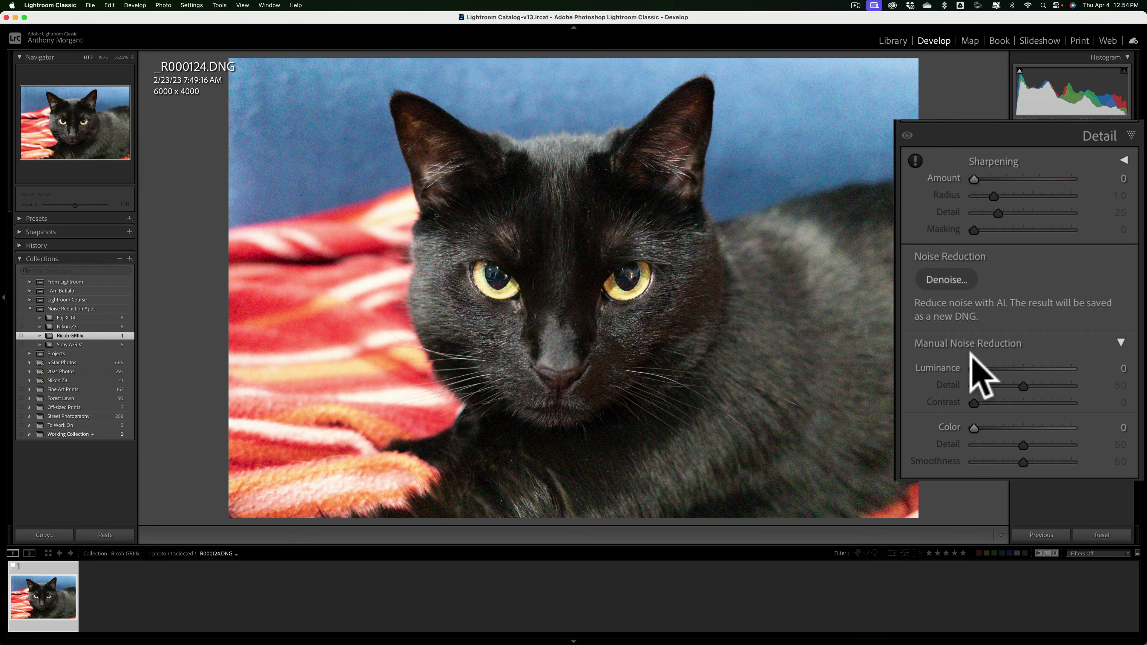
pyautogui.click(1034, 290)
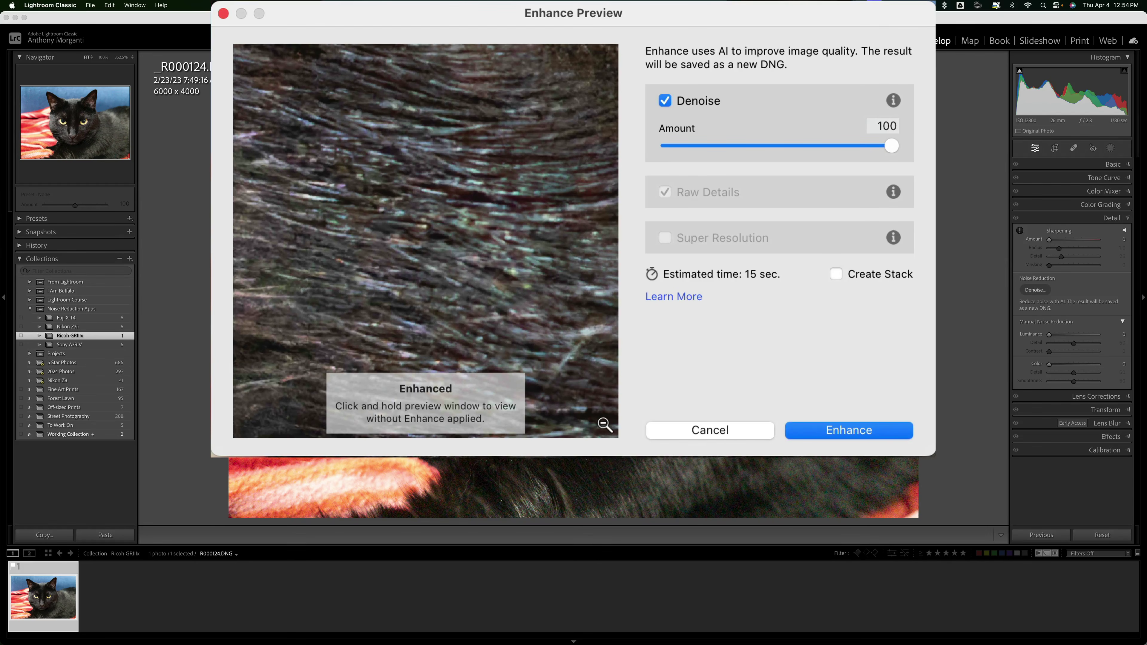
pyautogui.click(603, 425)
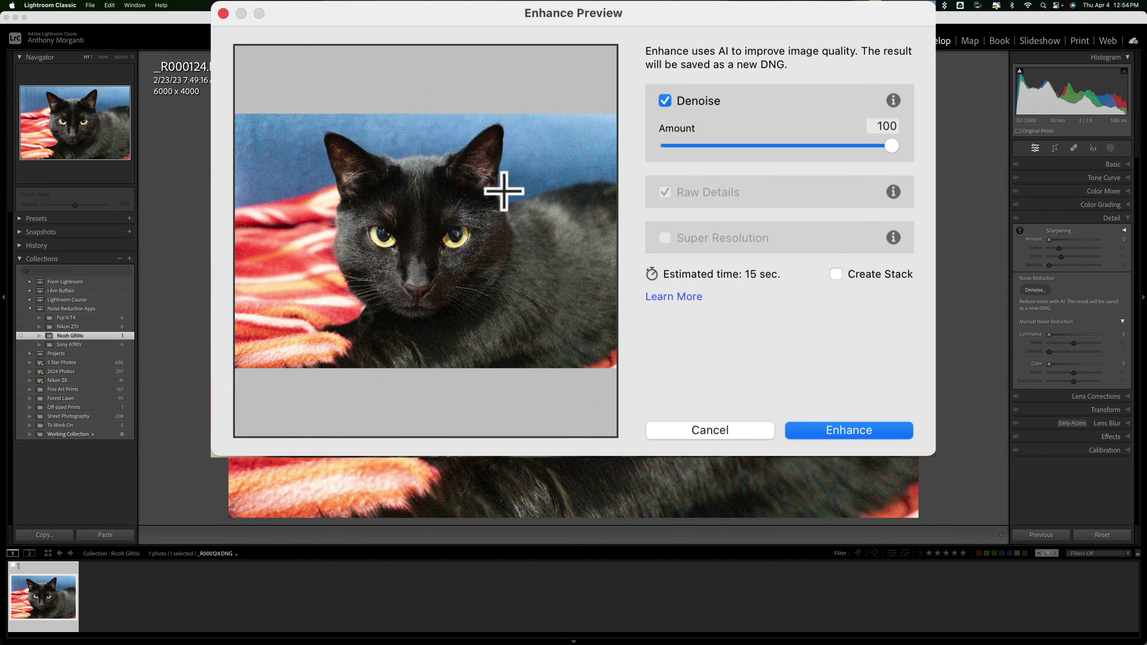
pyautogui.click(552, 291)
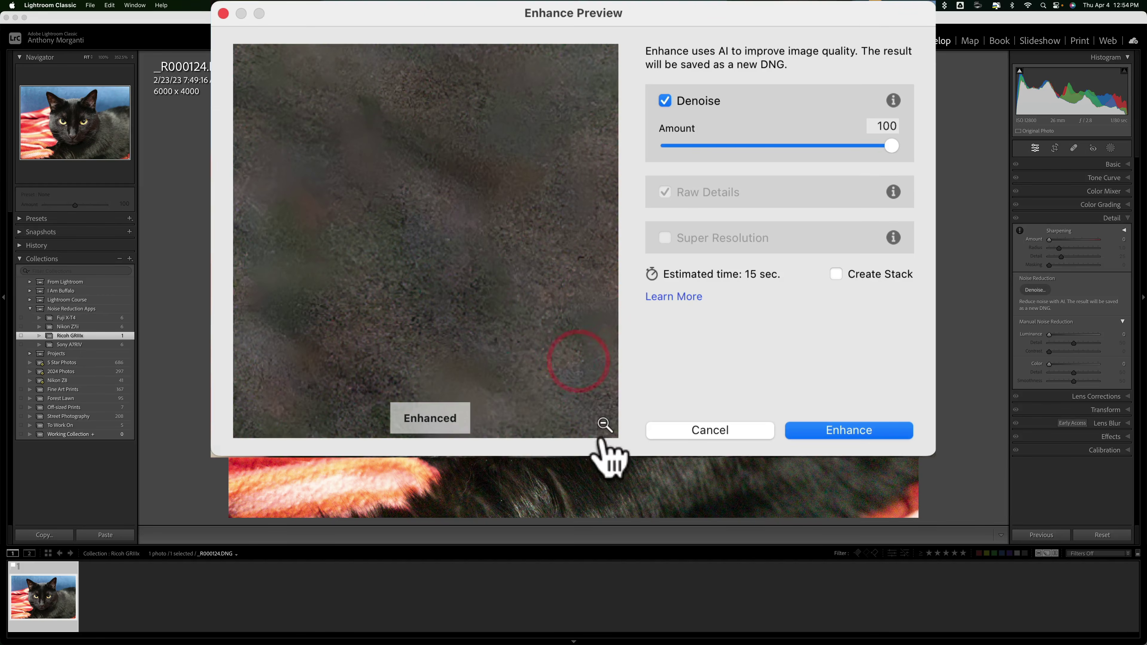
pyautogui.click(604, 426)
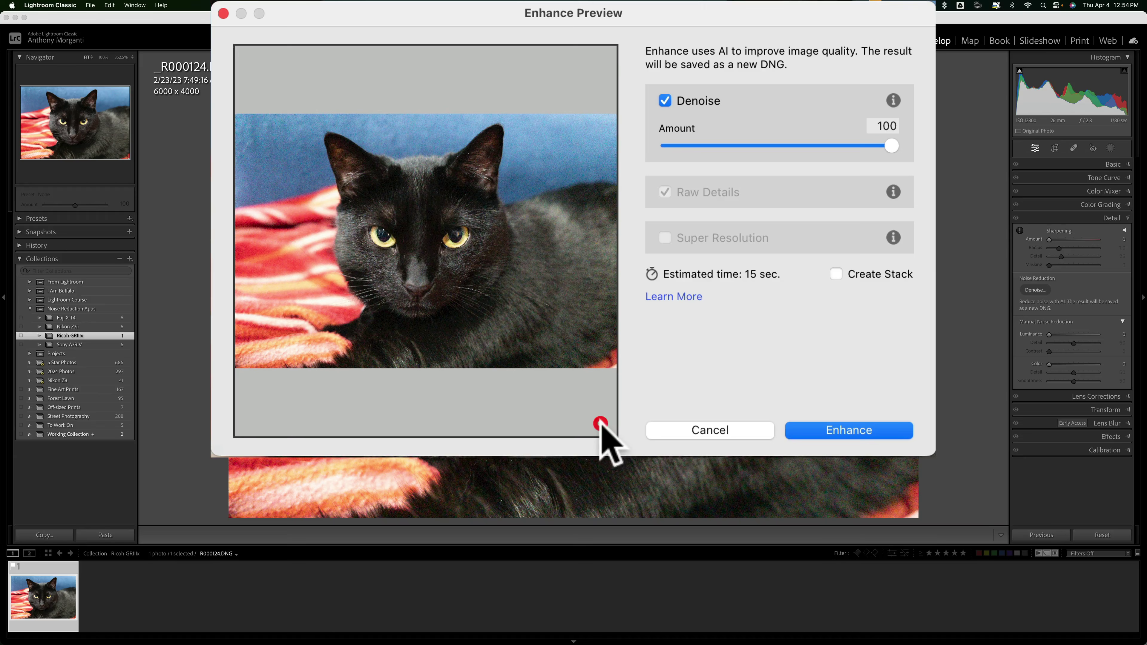
pyautogui.click(502, 190)
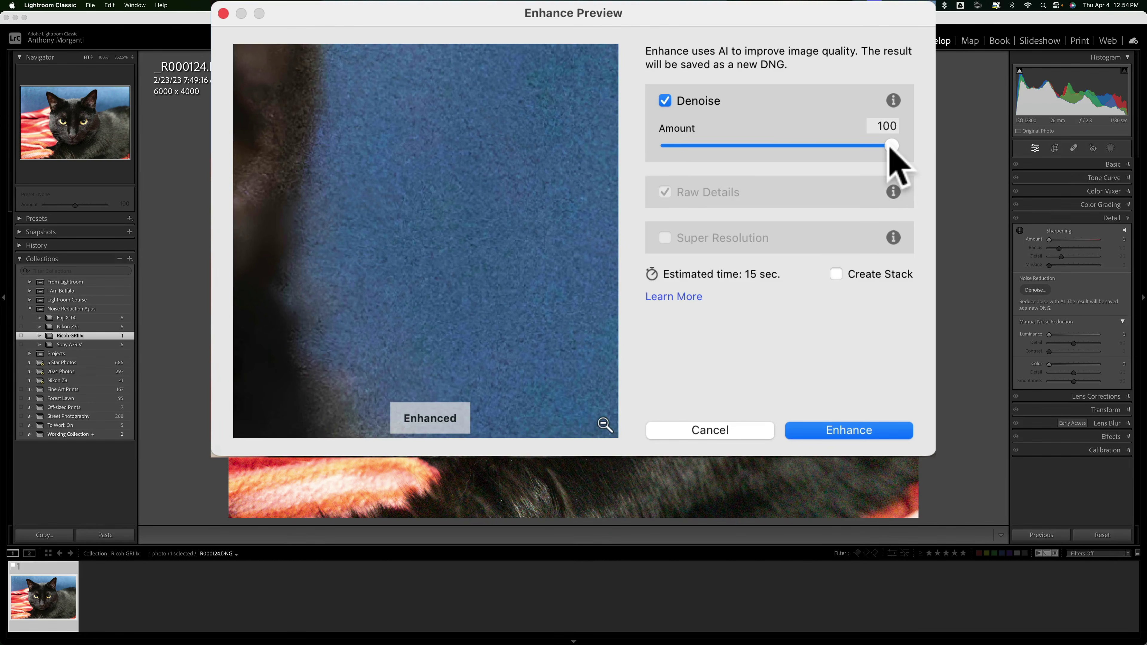
pyautogui.click(506, 188)
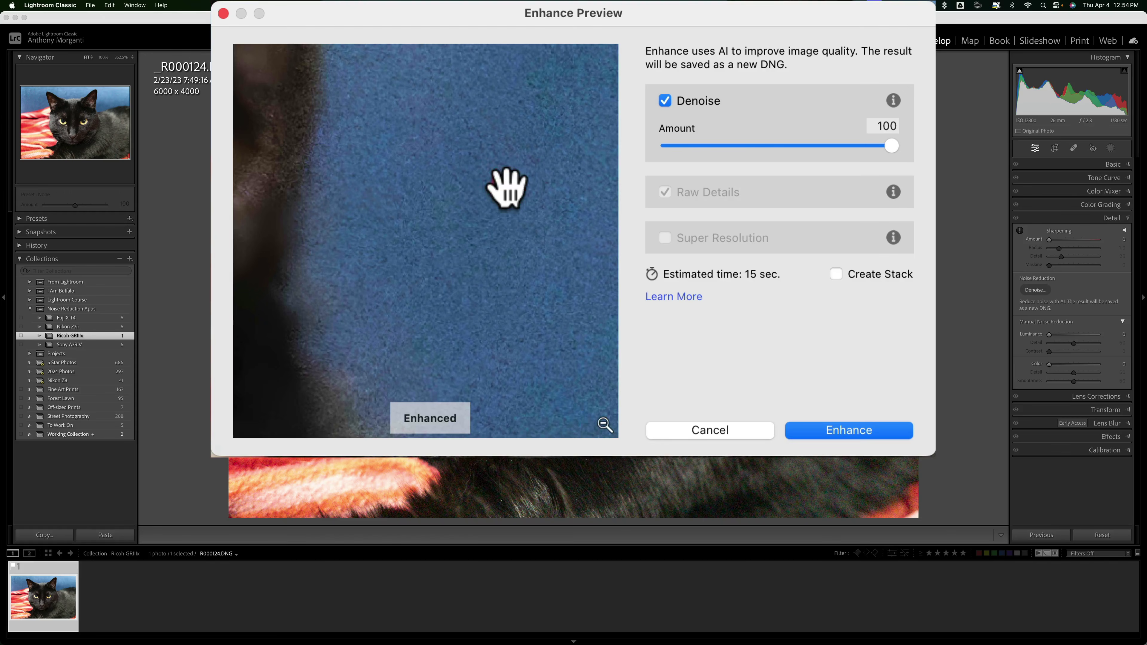
pyautogui.click(507, 189)
pyautogui.click(853, 430)
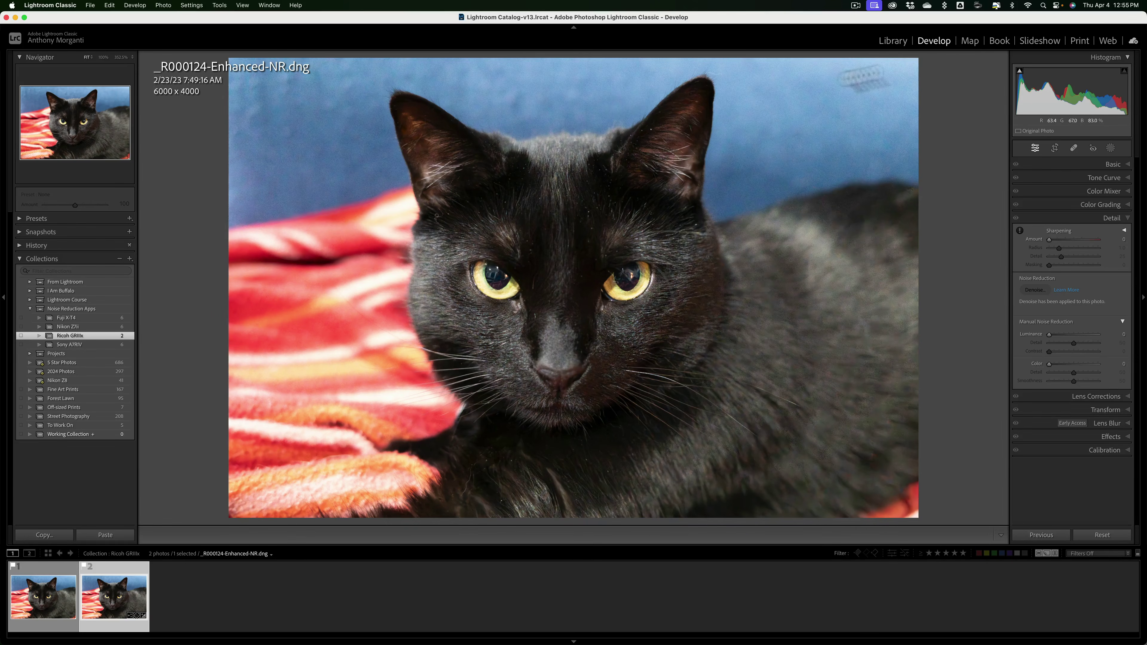
# Return to the Library and rename the enhanced DNG copy as Lightroom
pyautogui.click(893, 40)
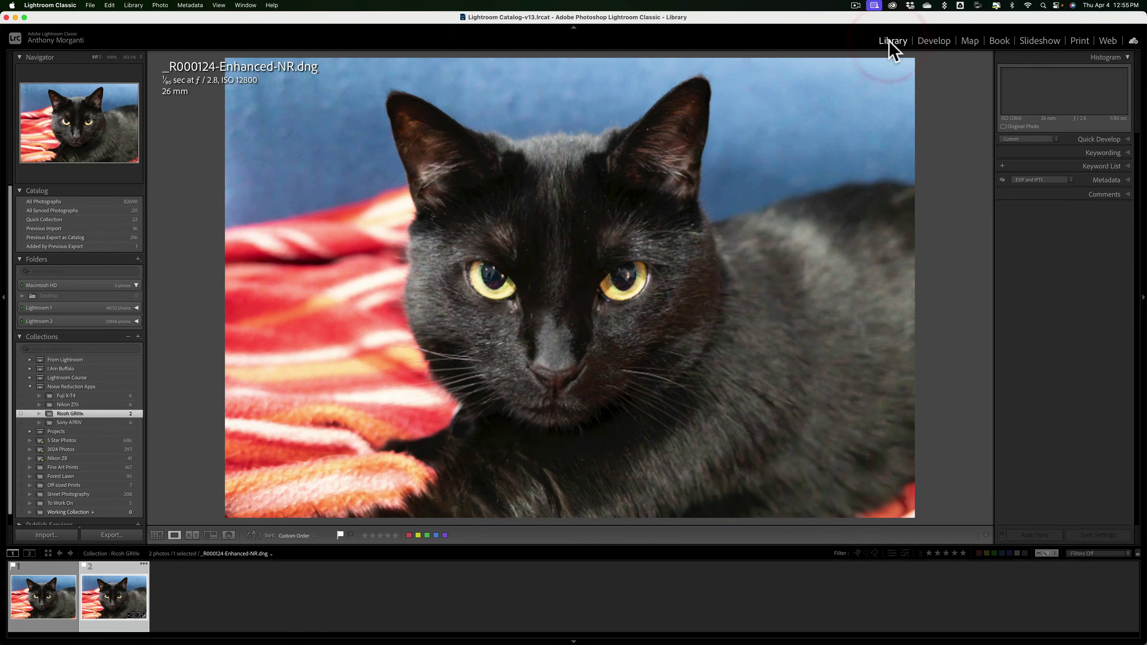
pyautogui.press('F2')
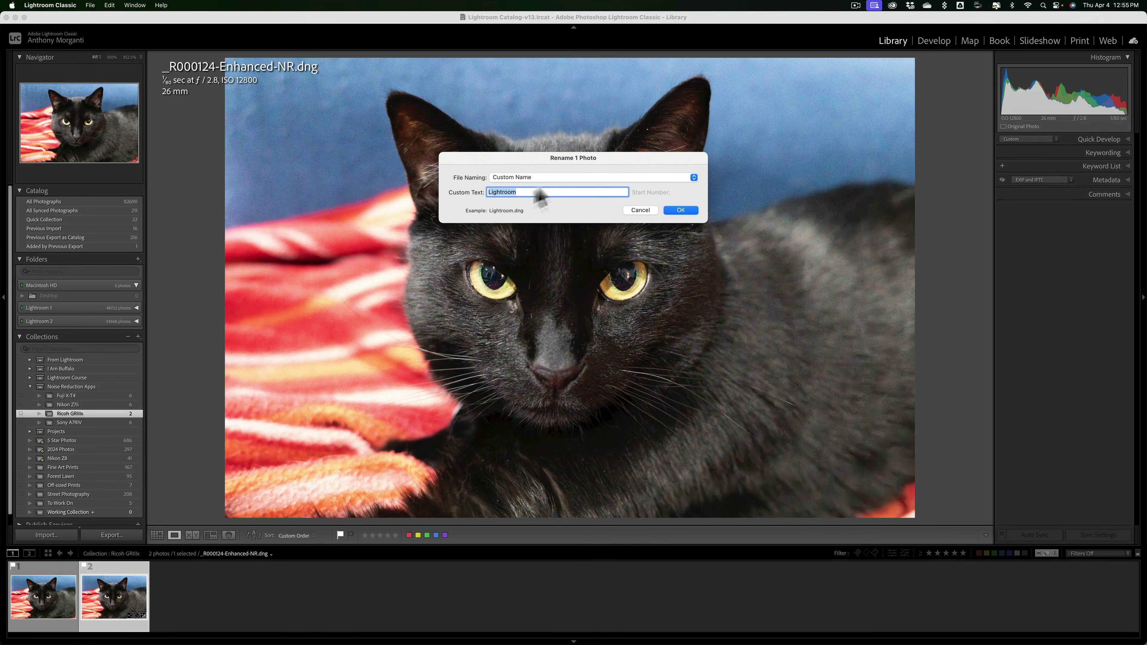
pyautogui.click(682, 210)
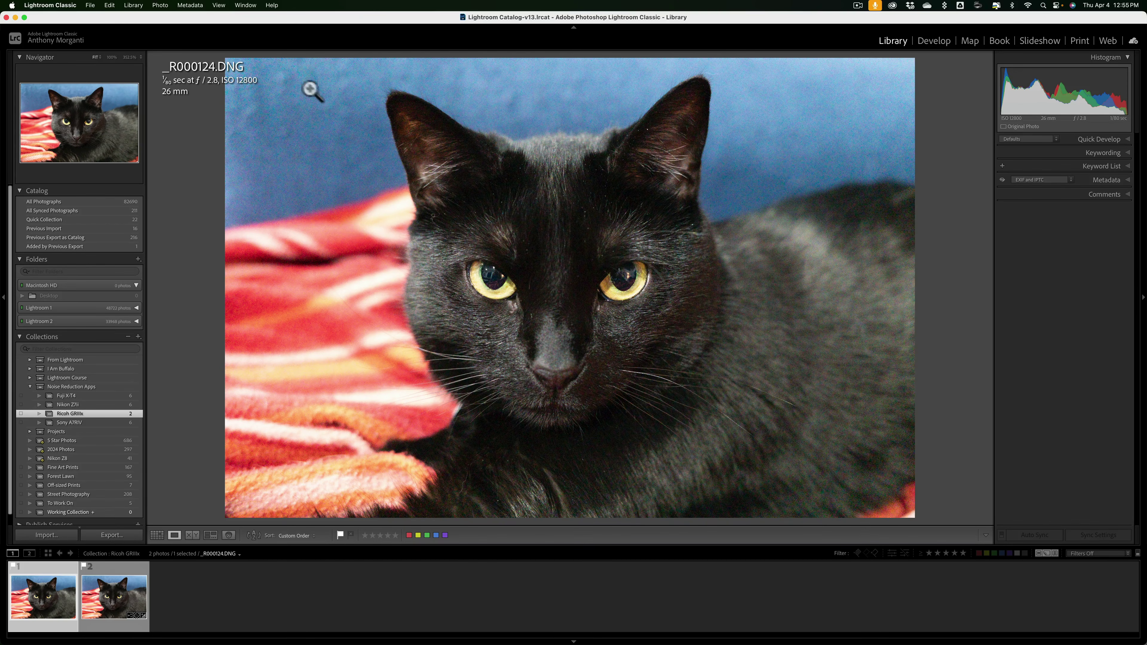
# Send the original _R000124.DNG to Luminar Neo as a plug-in and show its editing tools
pyautogui.click(88, 5)
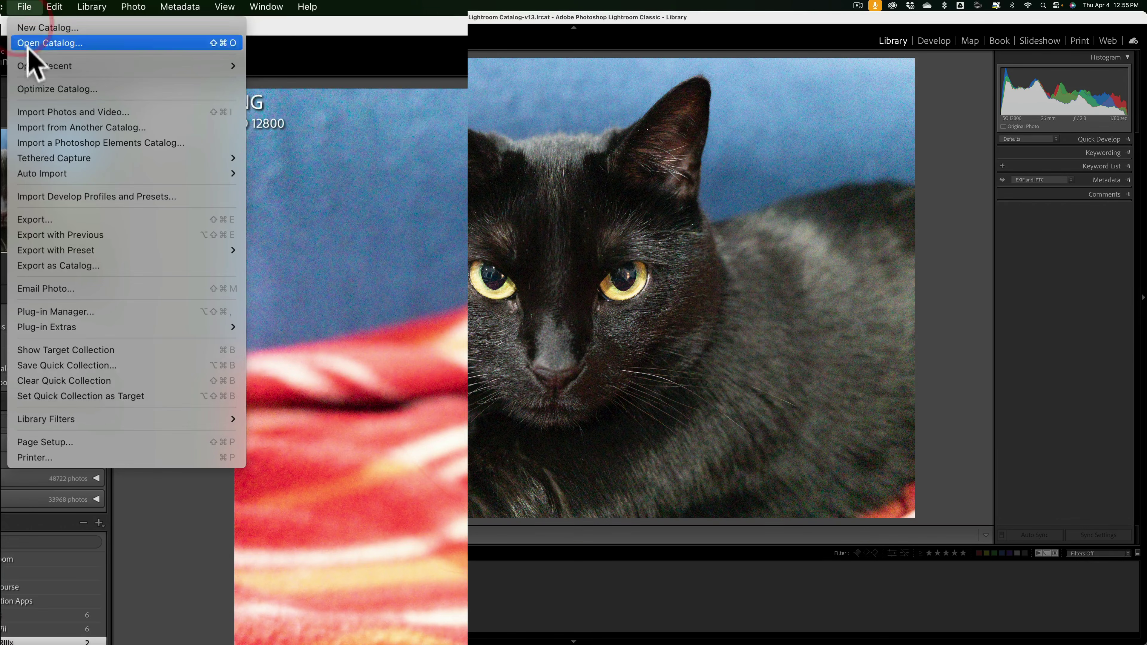
pyautogui.moveTo(152, 321)
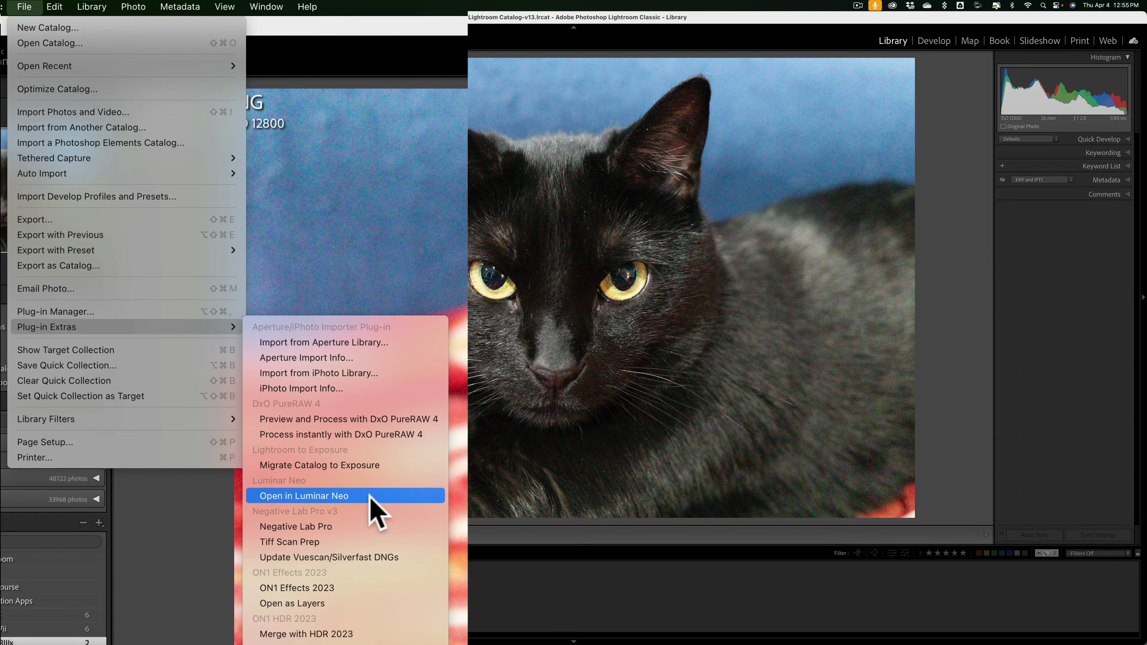
pyautogui.click(318, 321)
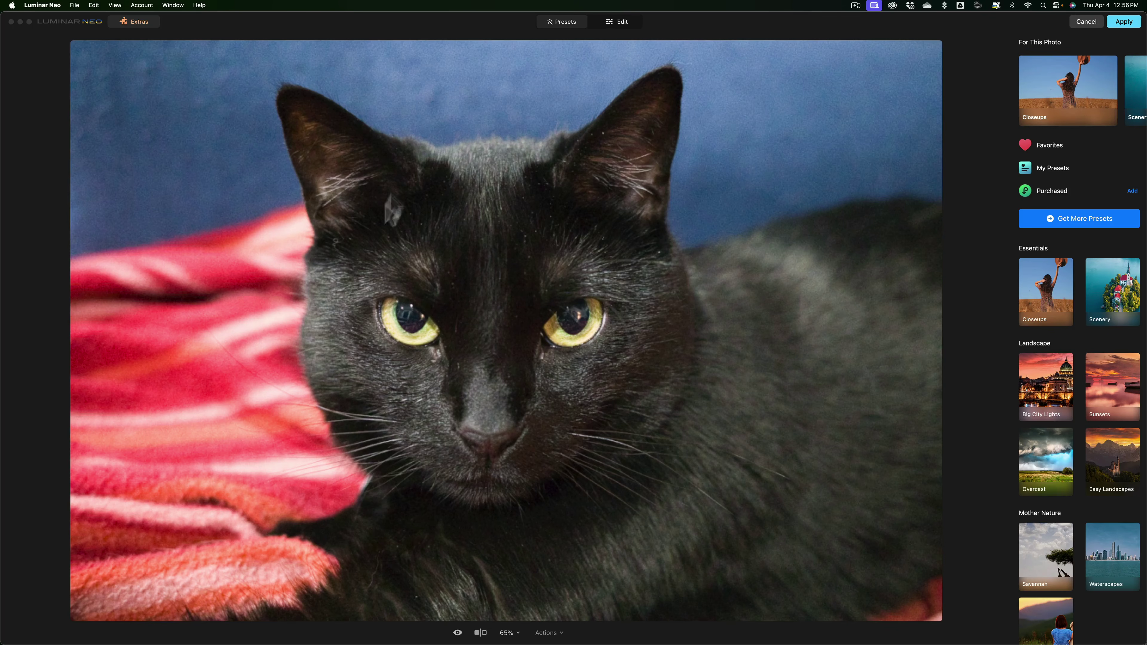
pyautogui.click(612, 23)
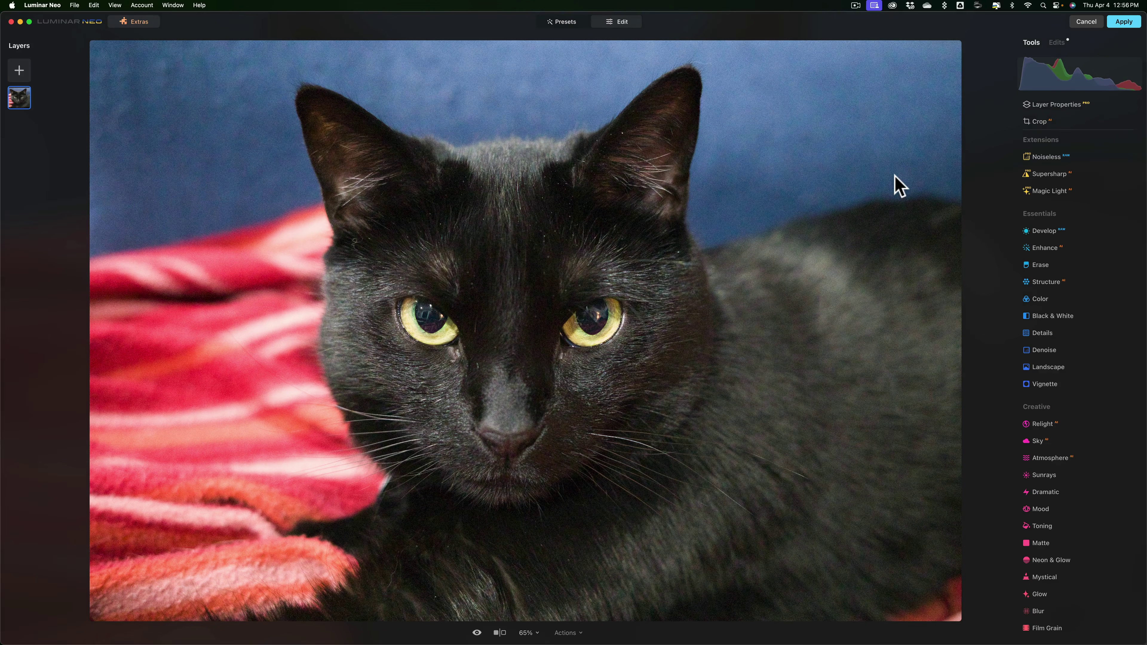
# Run Noiseless with the High adjustment on the cat photo and set Luminosity Denoise to 100
pyautogui.click(1045, 157)
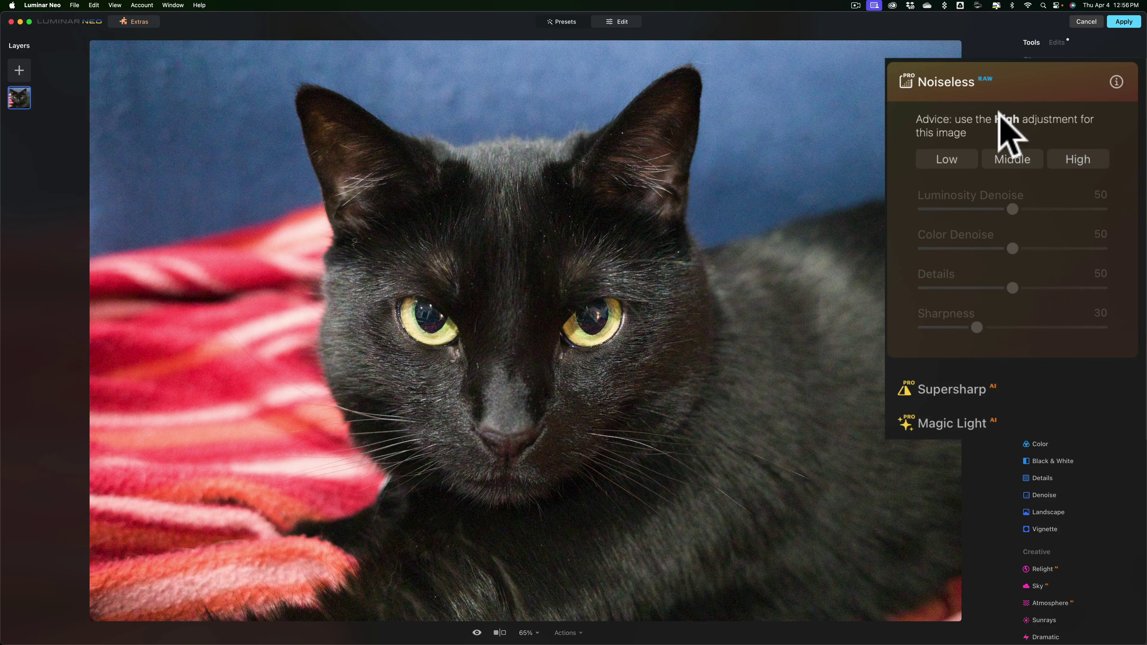
pyautogui.click(1078, 159)
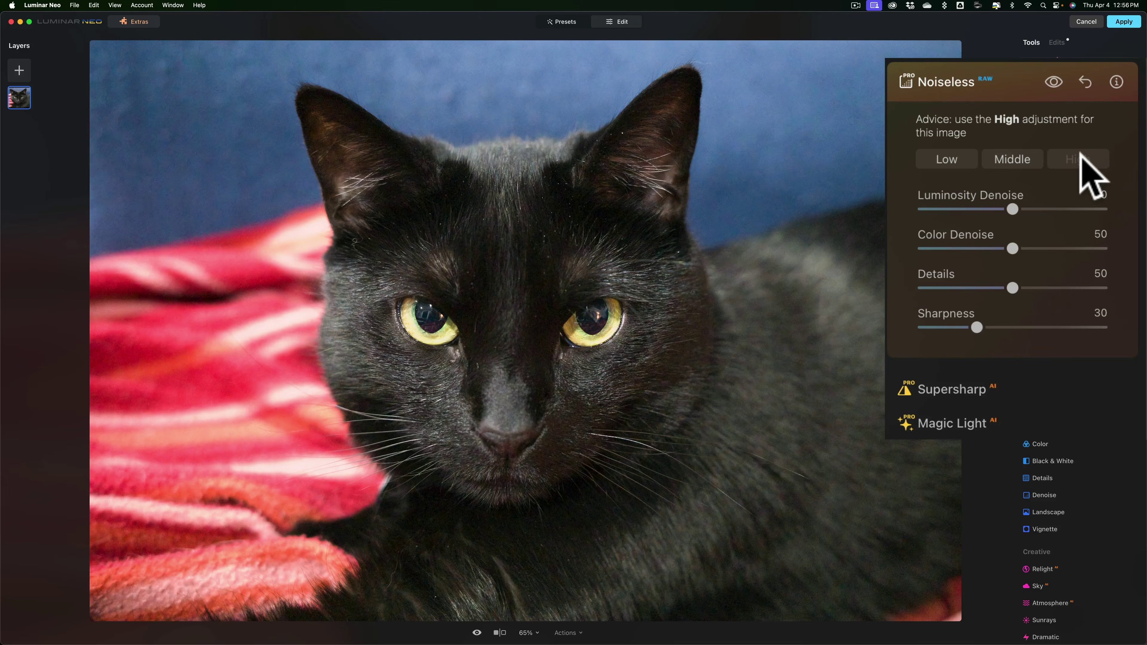
pyautogui.press('super+1')
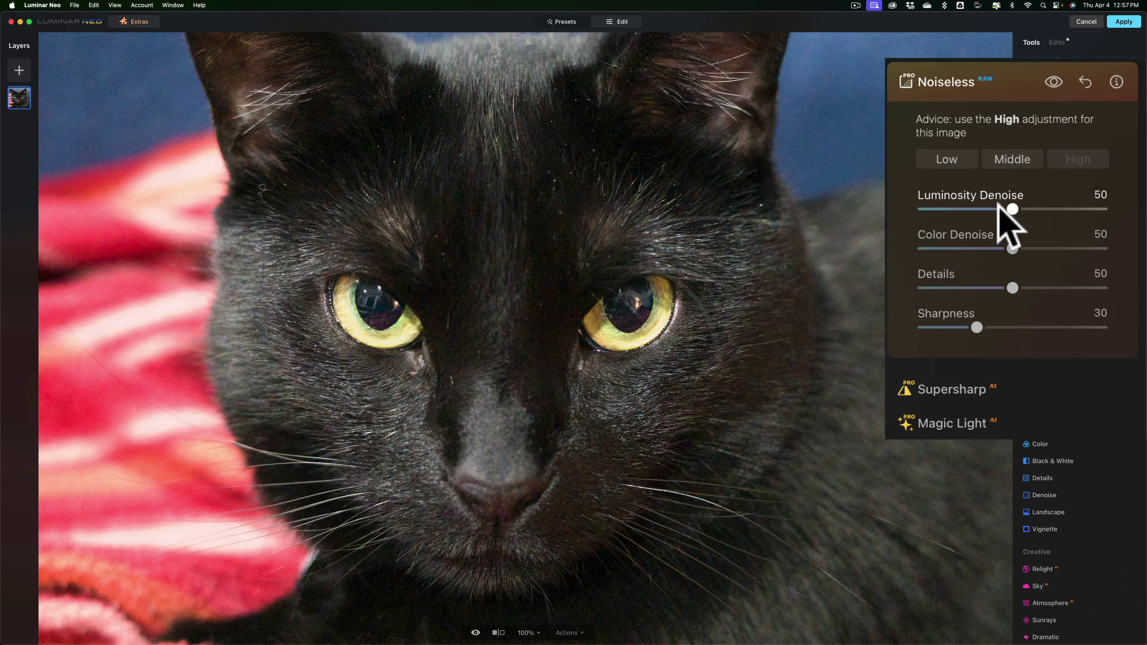
pyautogui.moveTo(1013, 209); pyautogui.dragTo(1142, 212)
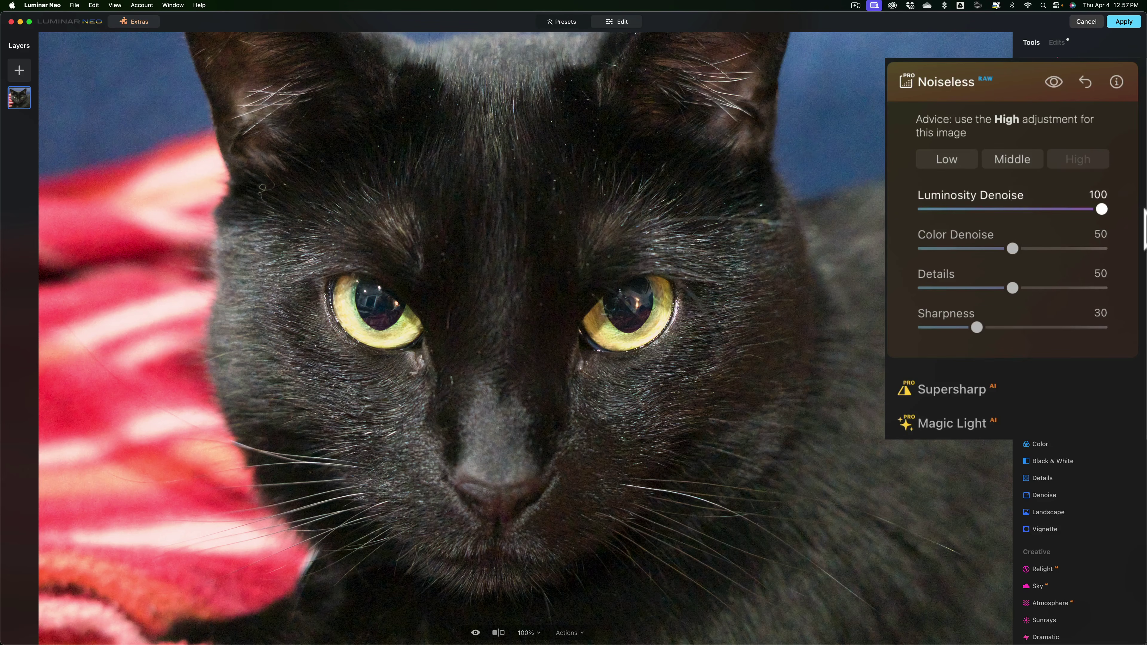
# Check the remaining noise around the cat's ear and blue background at 100%, and apply the edit back to Lightroom Classic
pyautogui.click(852, 155)
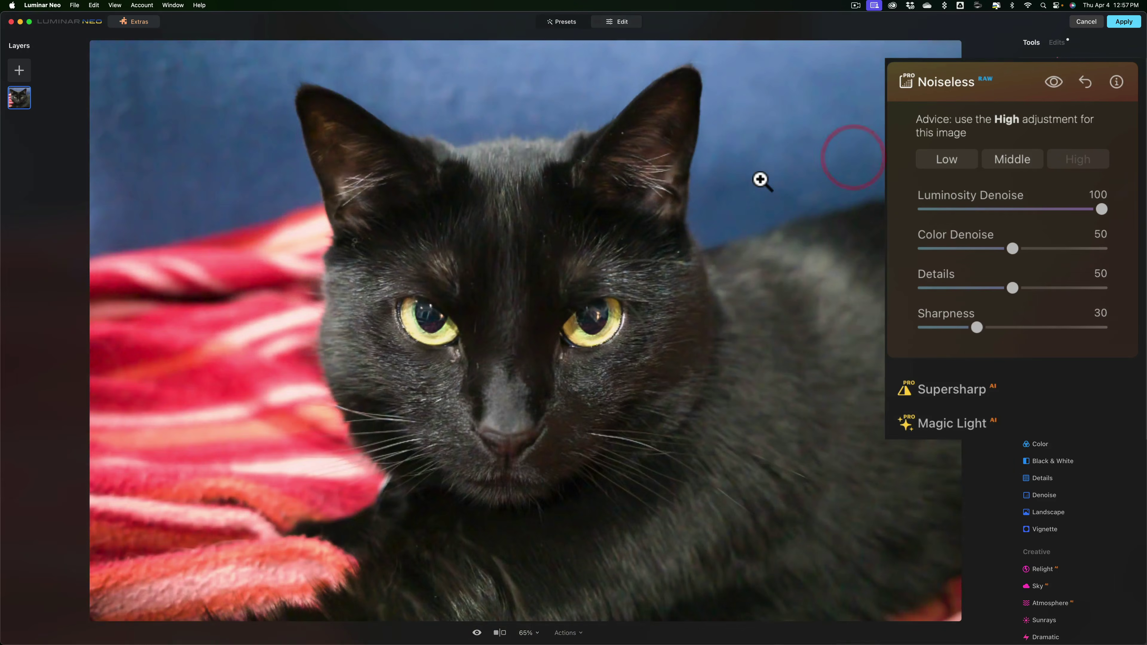
pyautogui.click(760, 179)
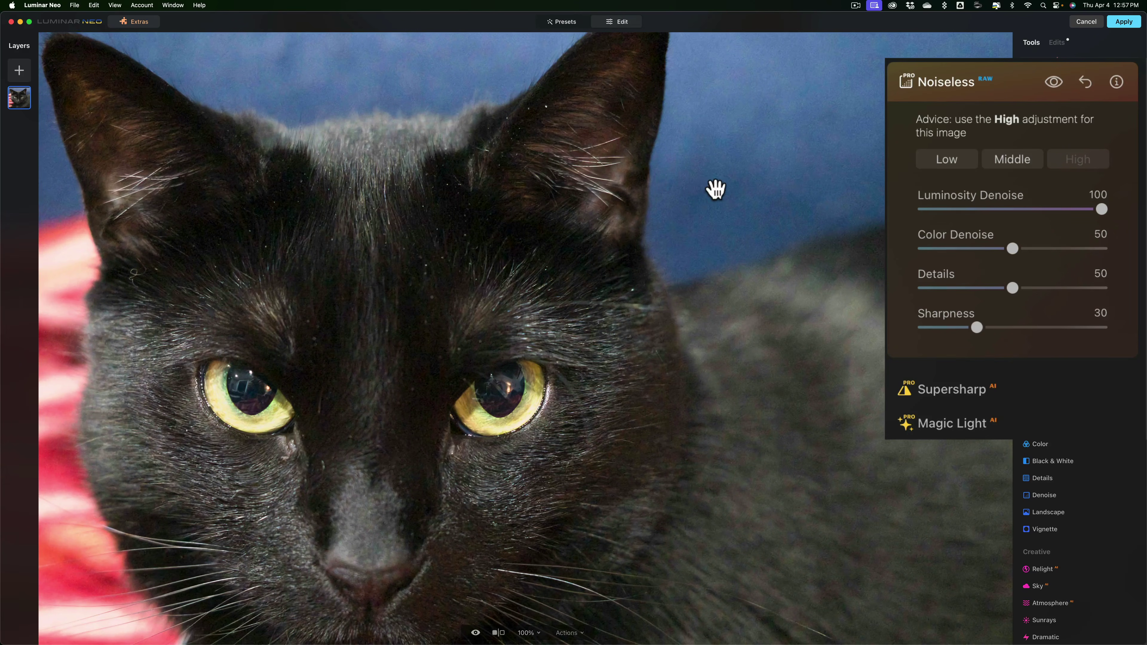
pyautogui.moveTo(702, 192); pyautogui.dragTo(845, 169)
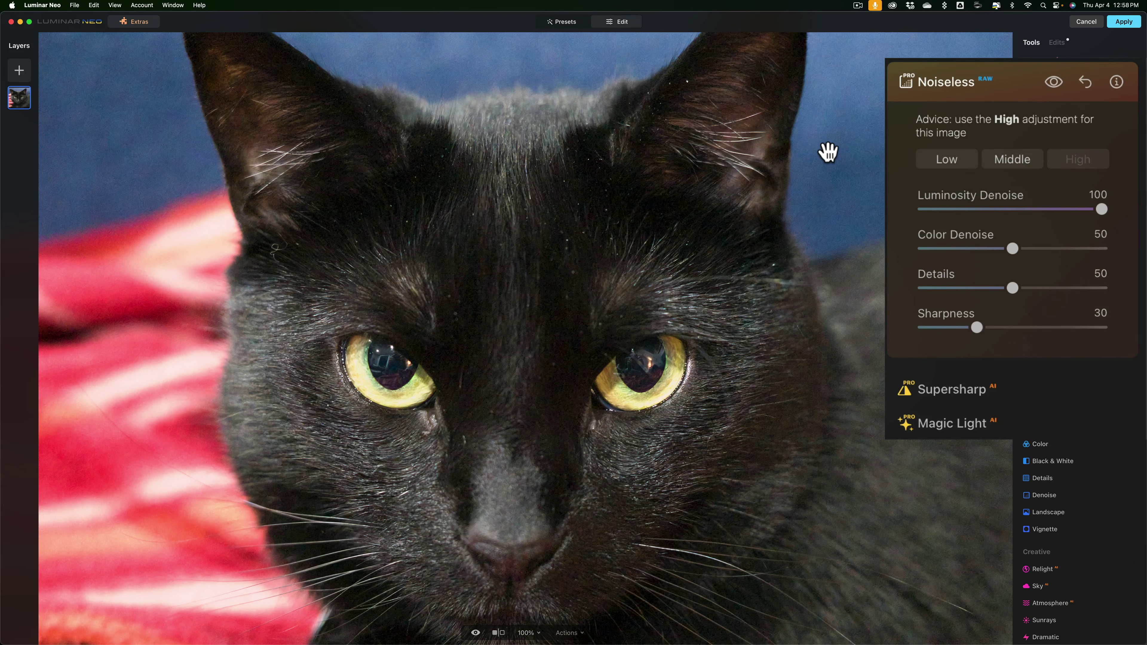
pyautogui.click(1132, 23)
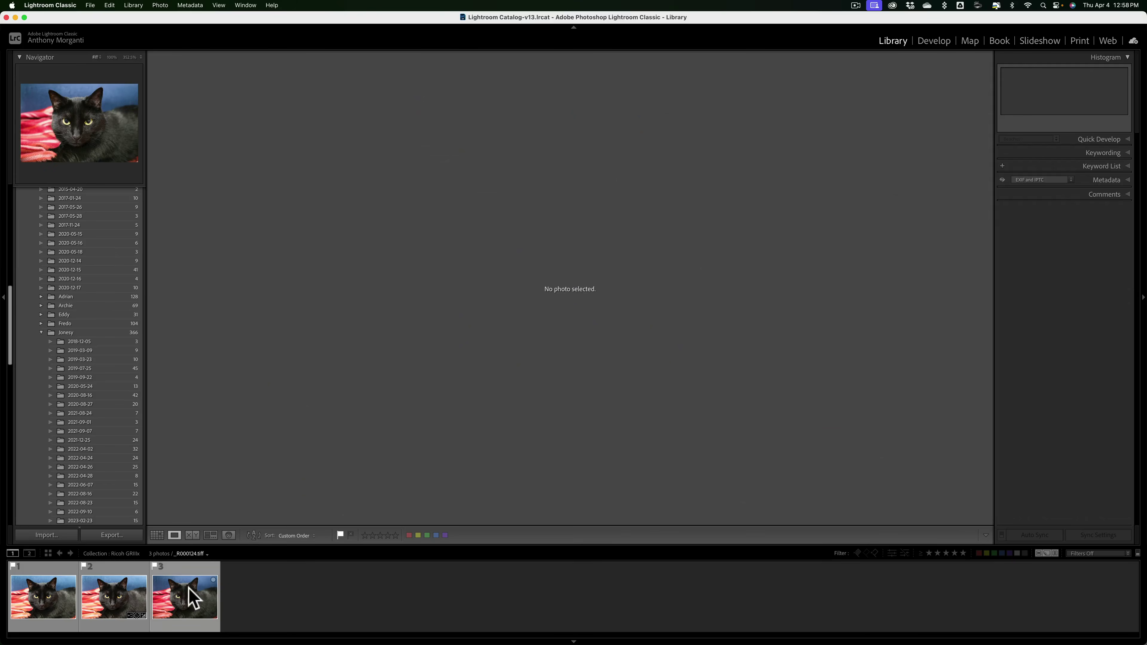
# Rename the returned _R000124.tiff as Luminar Neo
pyautogui.click(188, 587)
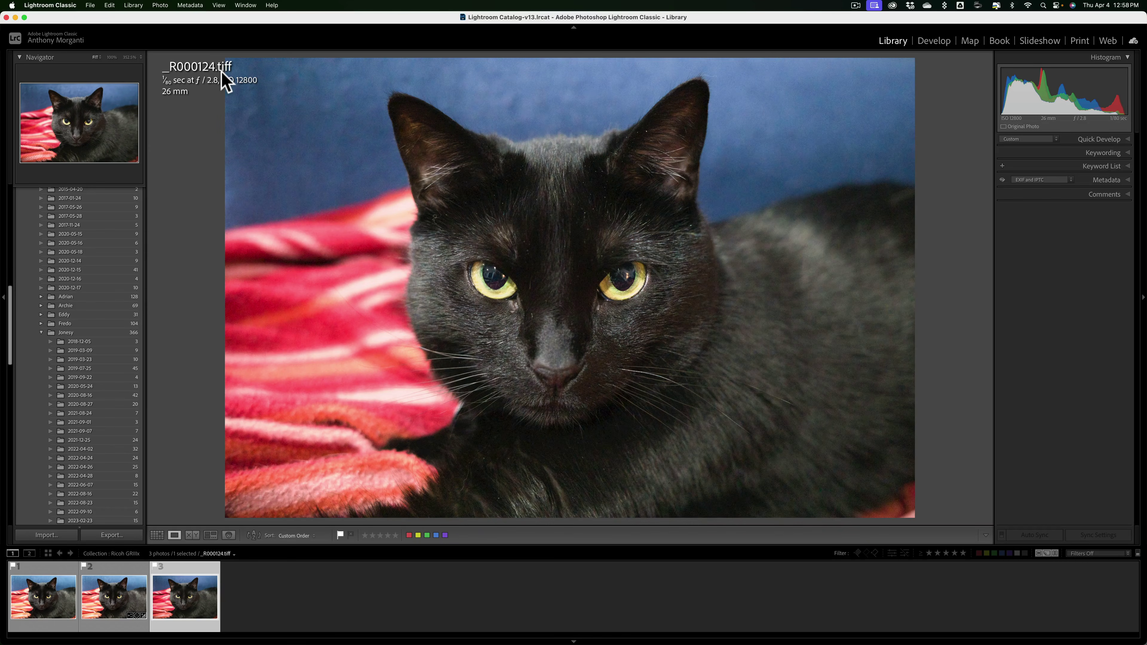
pyautogui.press('F2')
pyautogui.write('Luminar Neo')
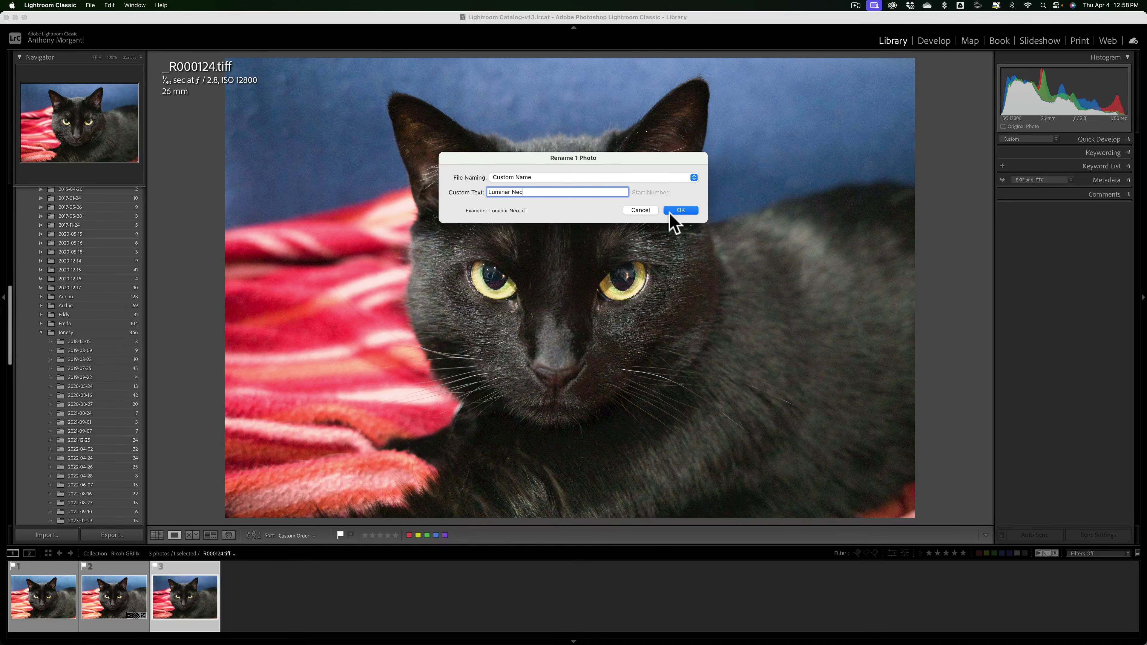
pyautogui.click(681, 211)
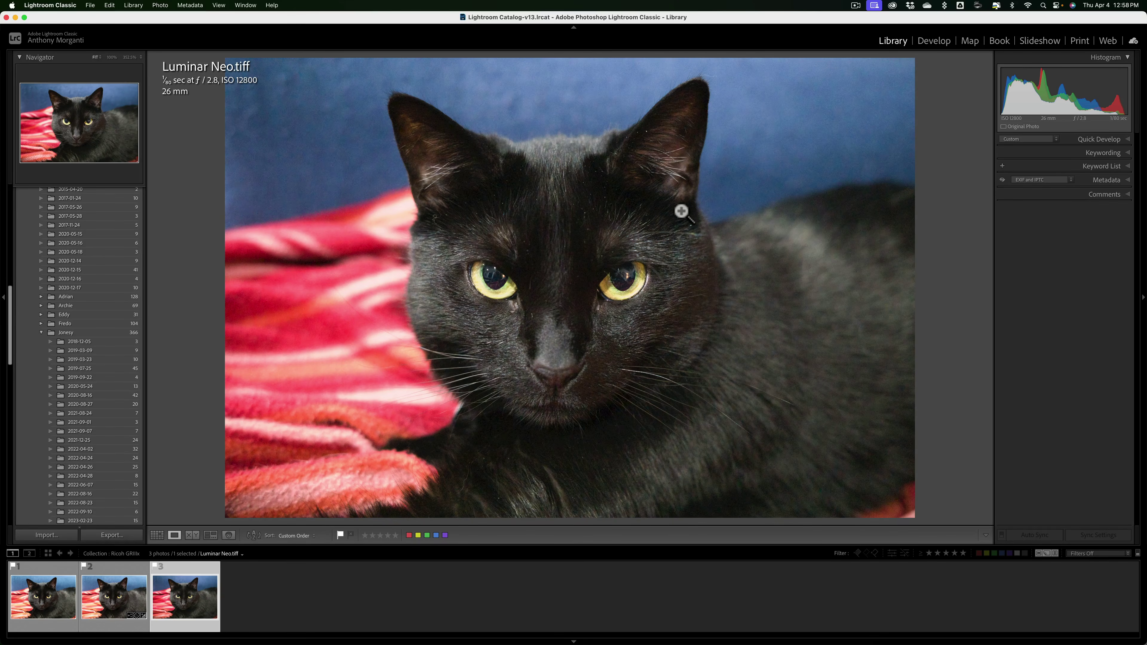
# Send the original _R000124.DNG to ON1 NoNoise AI 2024 as a DNG copy with Lightroom settings, Adobe RGB (1998), 16-bit, 300 pixels/inch
pyautogui.click(44, 596)
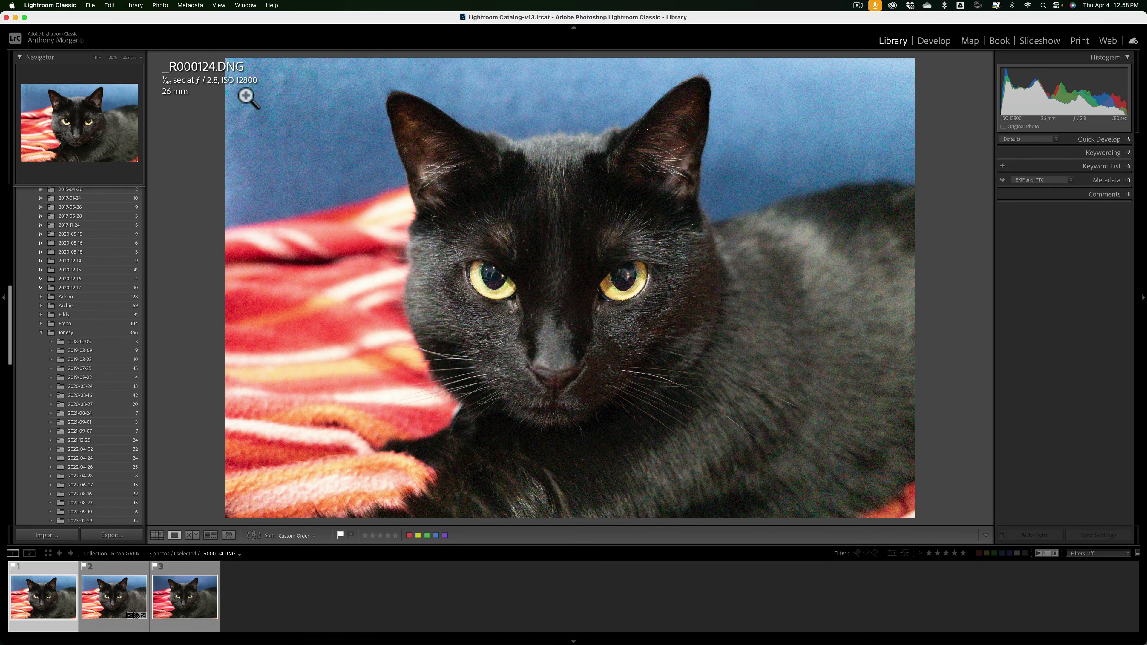
pyautogui.click(92, 6)
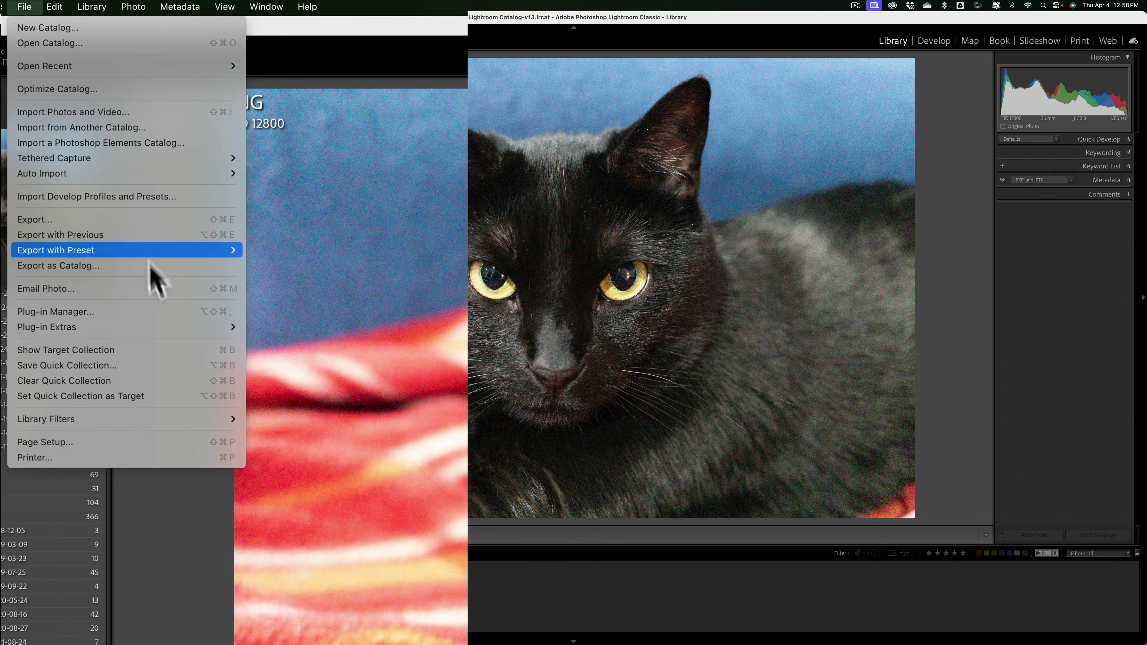
pyautogui.moveTo(185, 329)
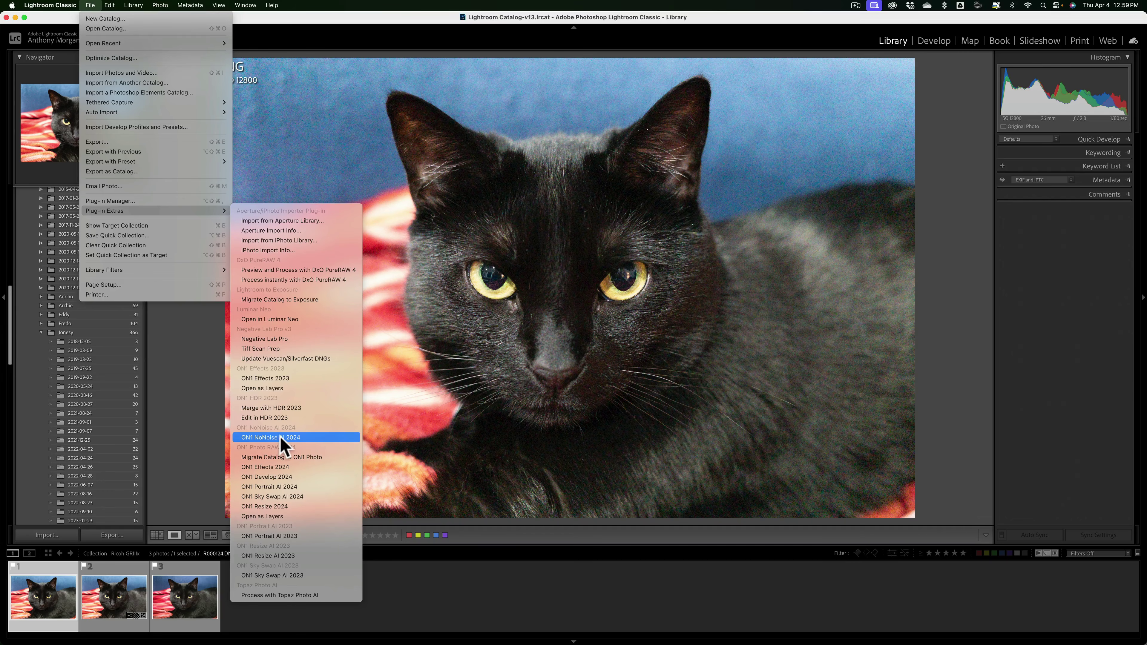
pyautogui.click(312, 437)
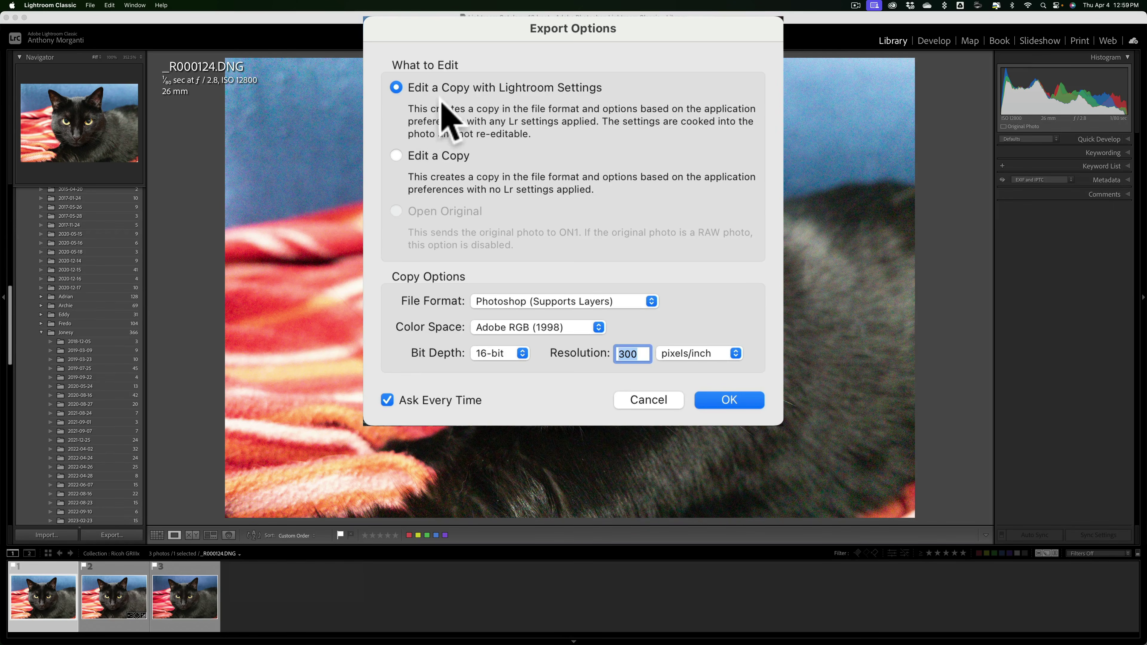
pyautogui.click(433, 156)
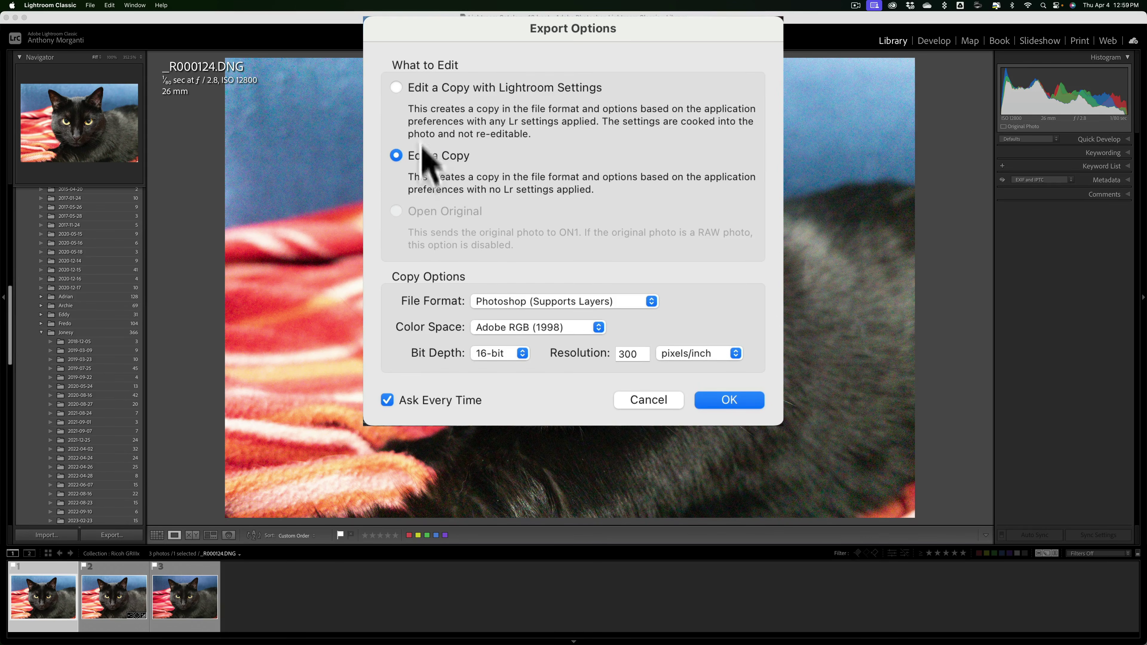
pyautogui.click(409, 86)
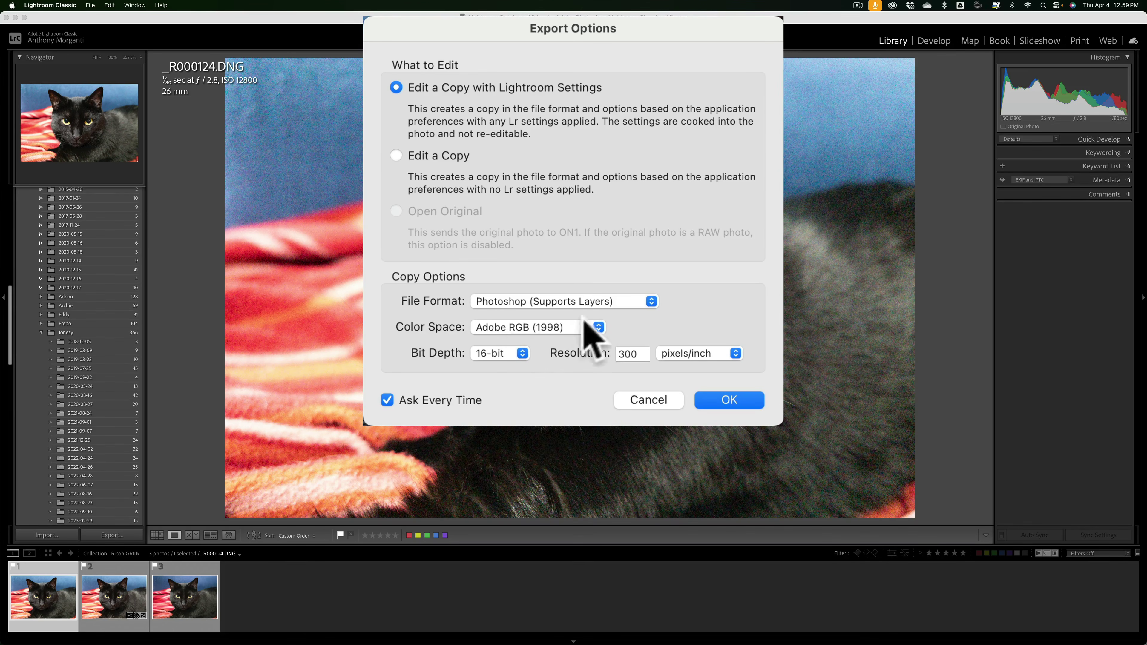
pyautogui.click(549, 301)
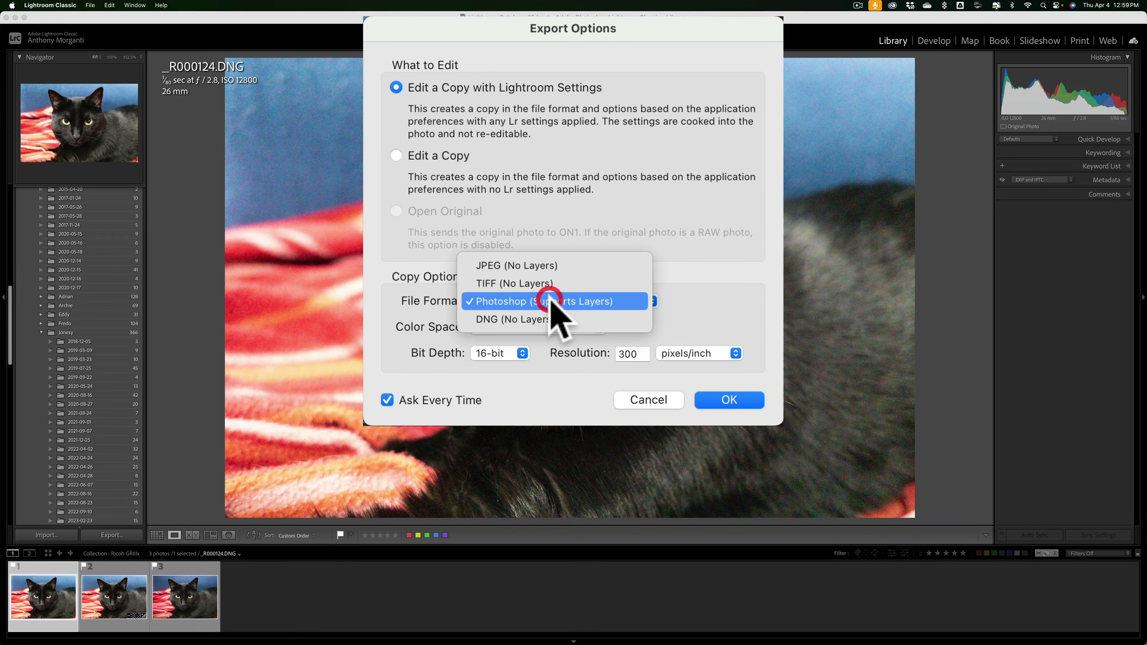
pyautogui.click(545, 315)
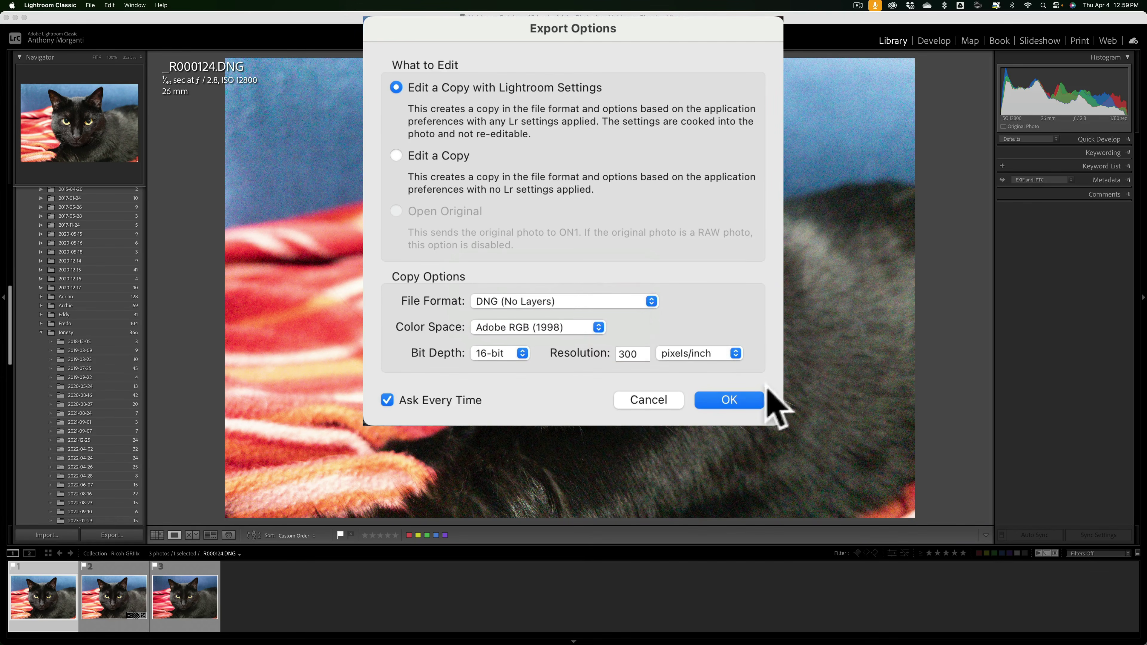
pyautogui.click(729, 400)
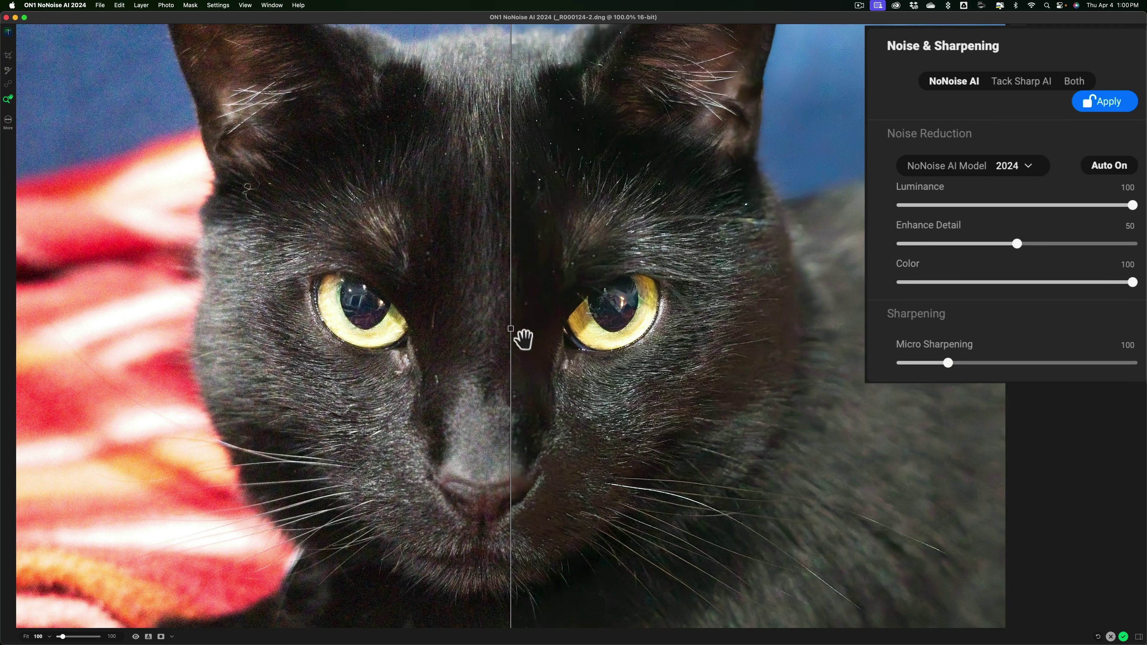
# Compare the noise reduction before and after across the cat's face, and apply the result back to Lightroom Classic
pyautogui.moveTo(509, 328); pyautogui.dragTo(167, 344)
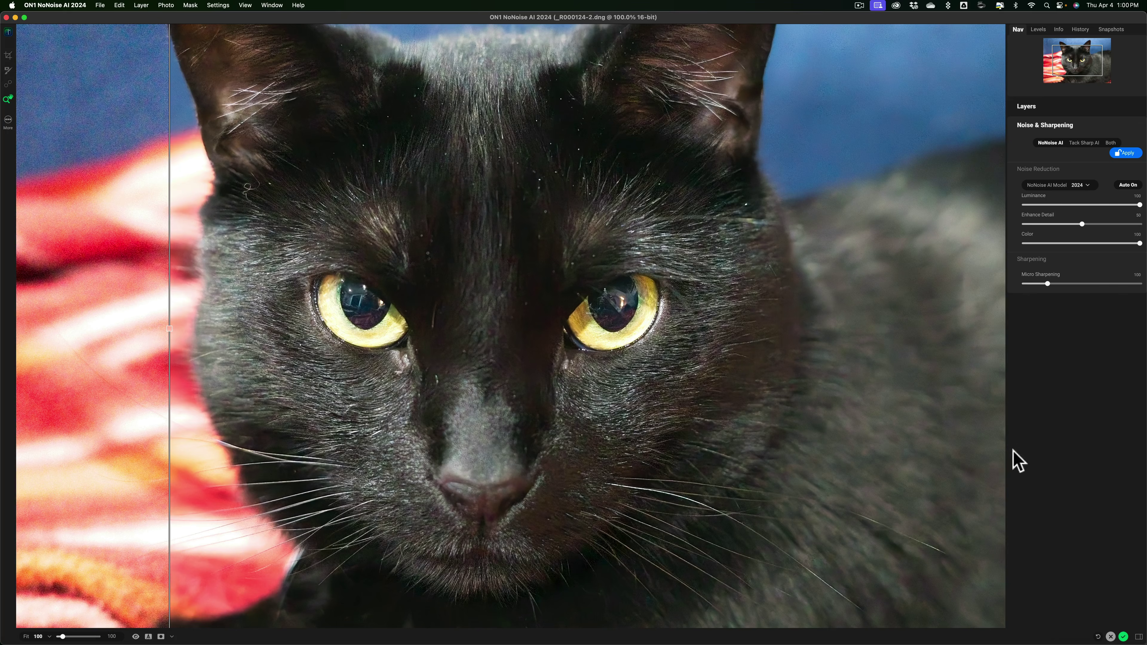
pyautogui.click(1124, 637)
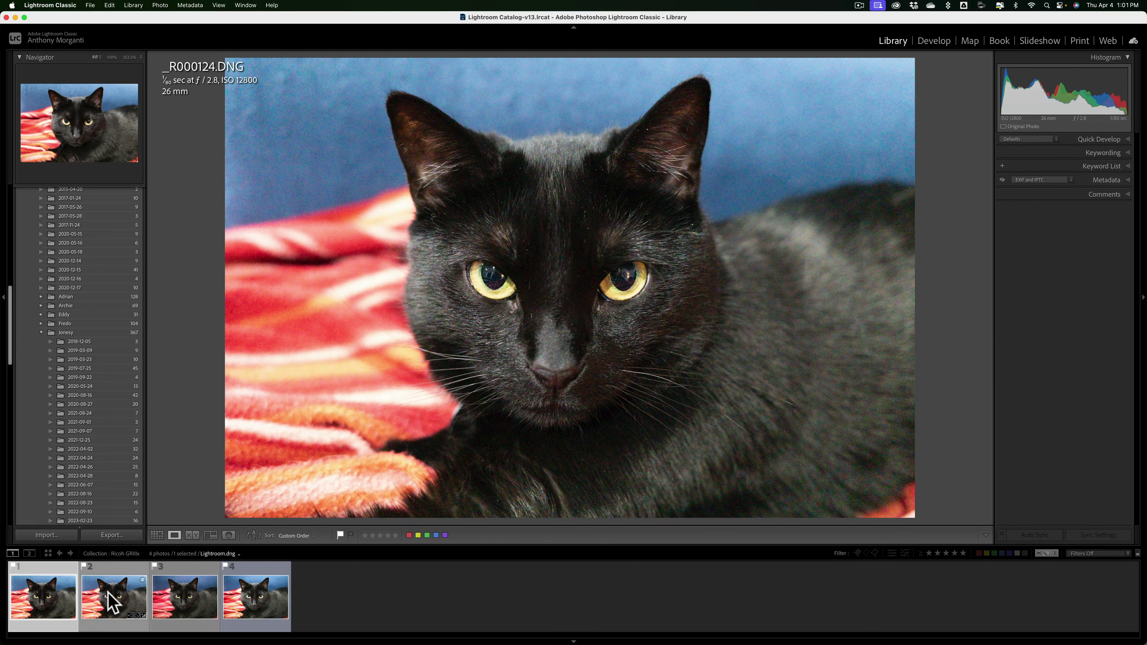
# Look through the Lightroom, Luminar Neo and returned _R000124-2.dng versions, and examine the latter's blue background beside the ear up close
pyautogui.click(111, 603)
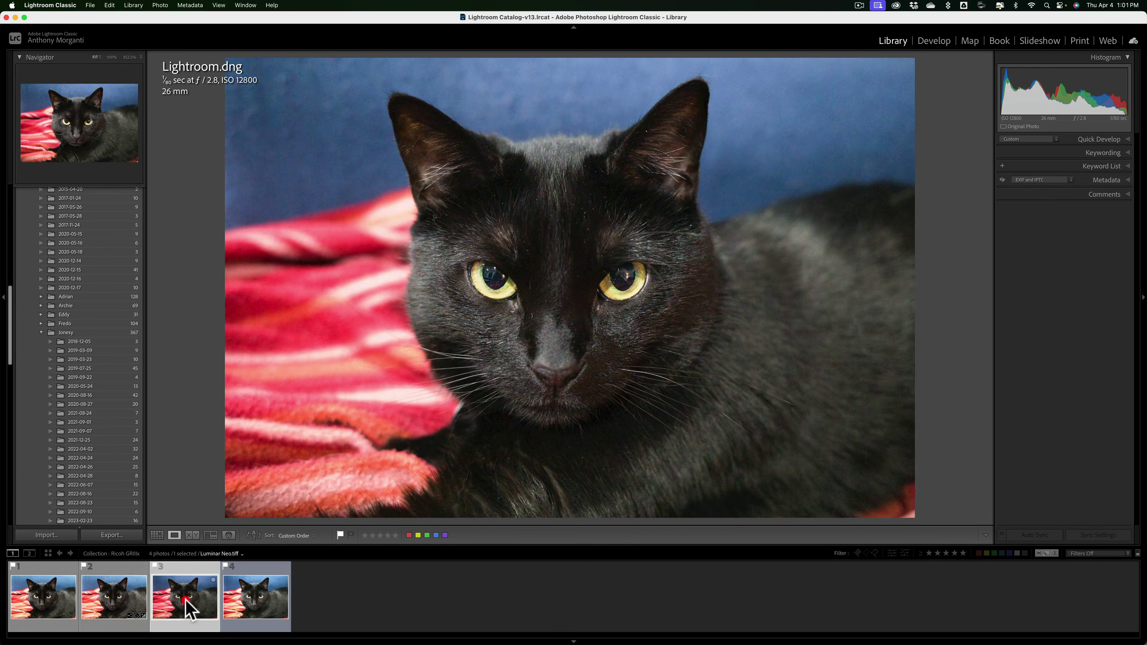
pyautogui.click(189, 606)
pyautogui.click(271, 605)
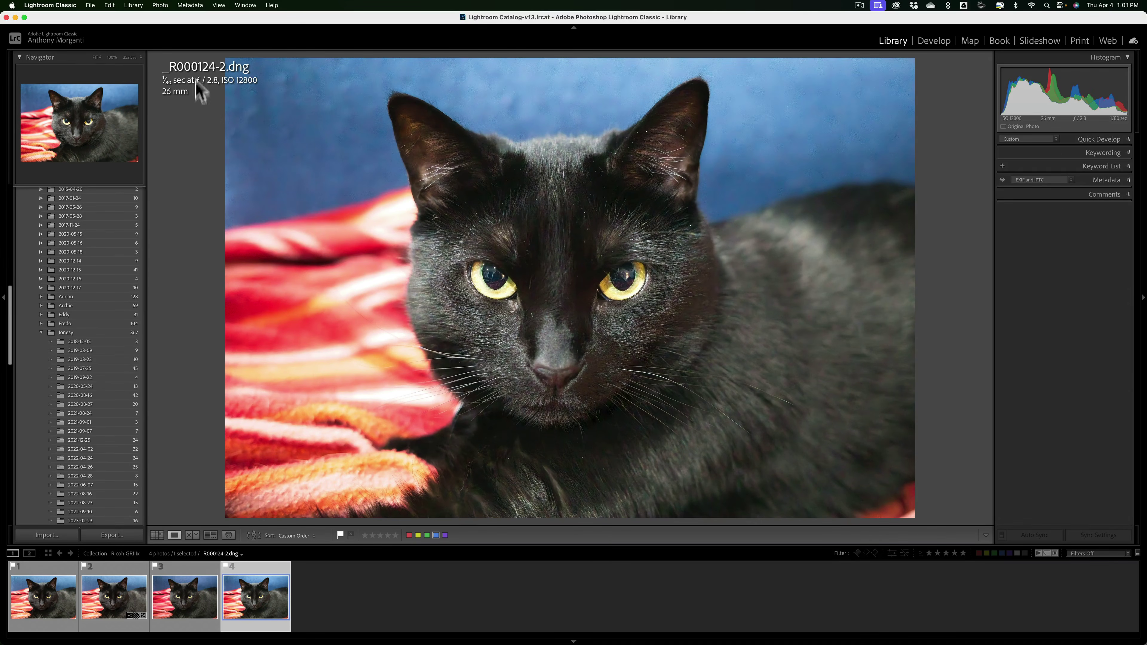
pyautogui.click(731, 177)
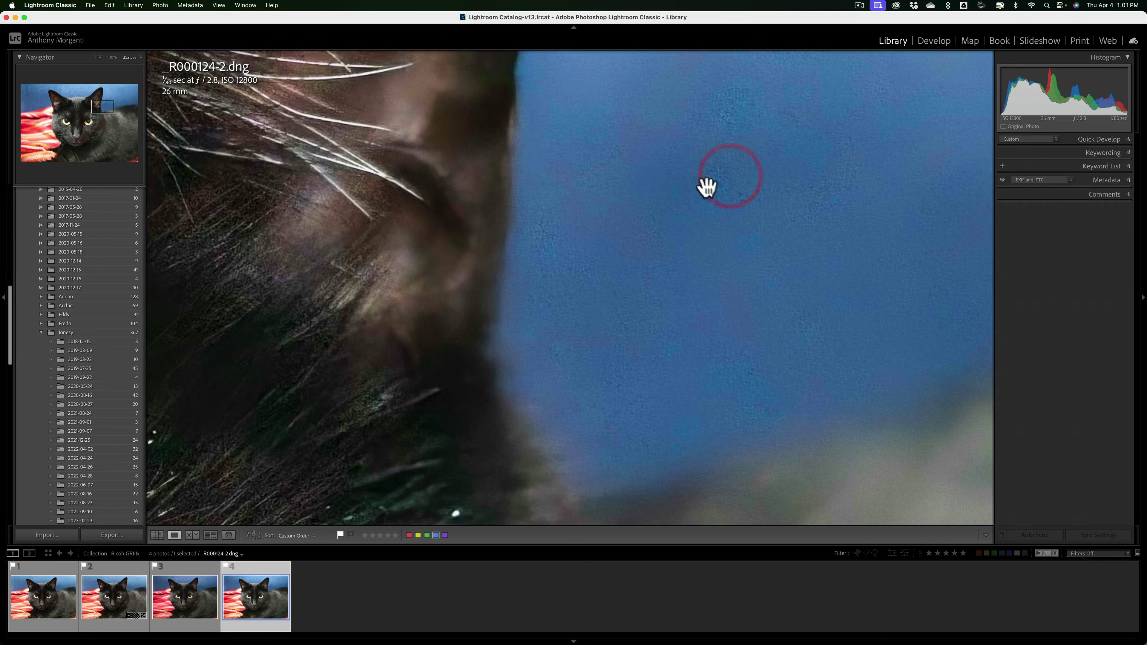
pyautogui.click(615, 172)
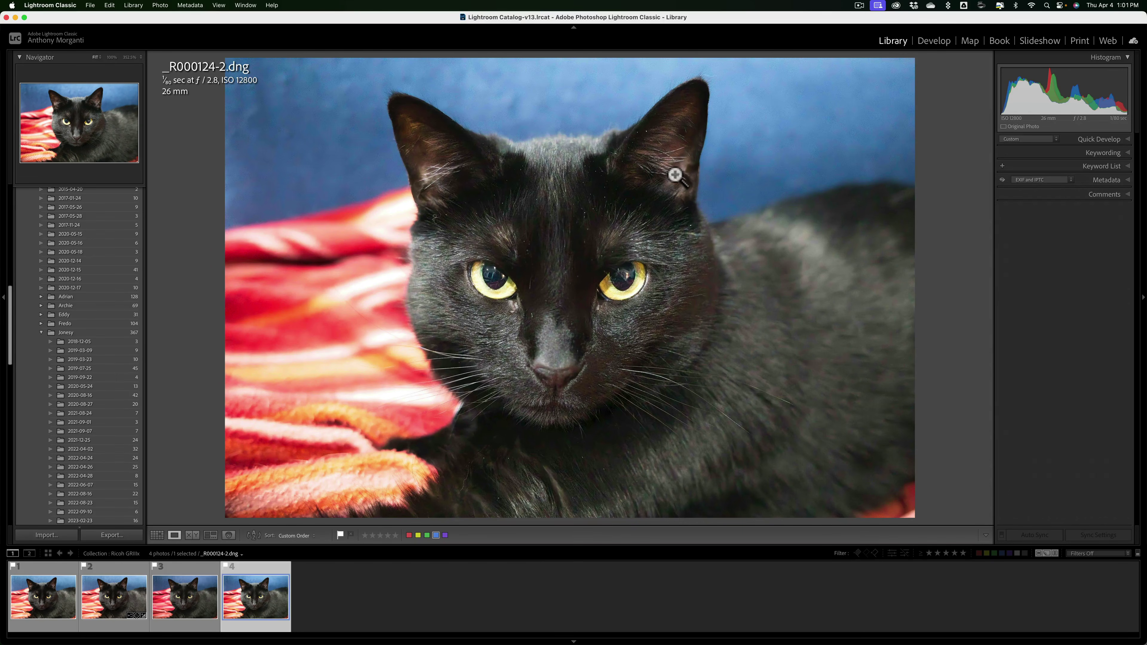
# Rename the returned _R000124-2.dng as NoNoise AI 4
pyautogui.press('F2')
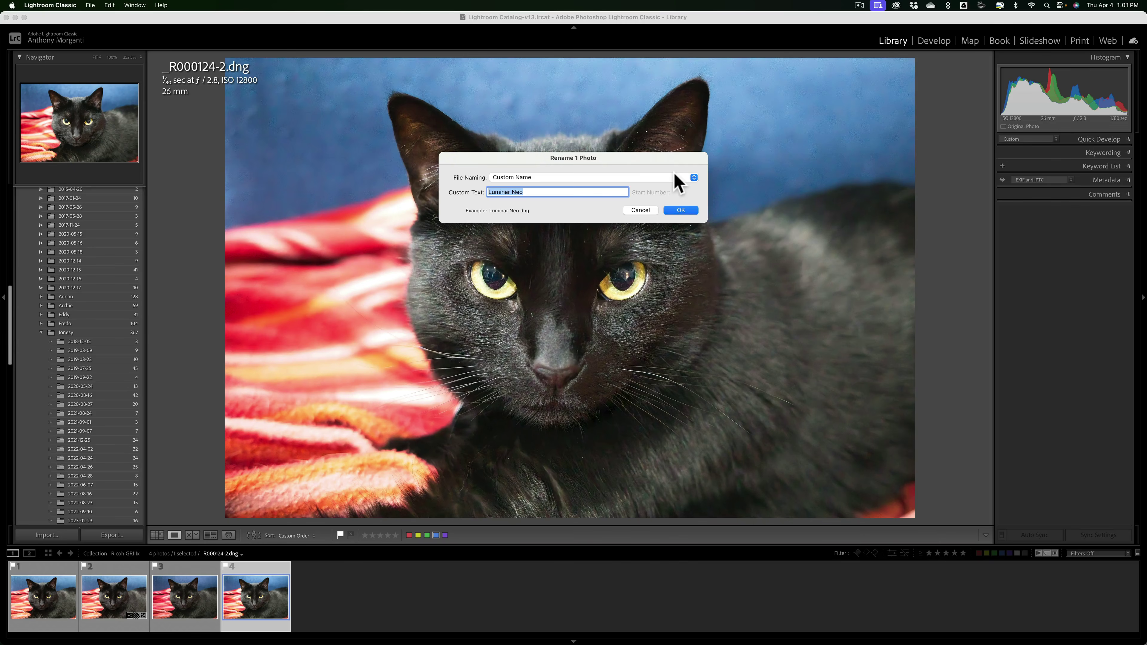
pyautogui.write('NoNoise AI')
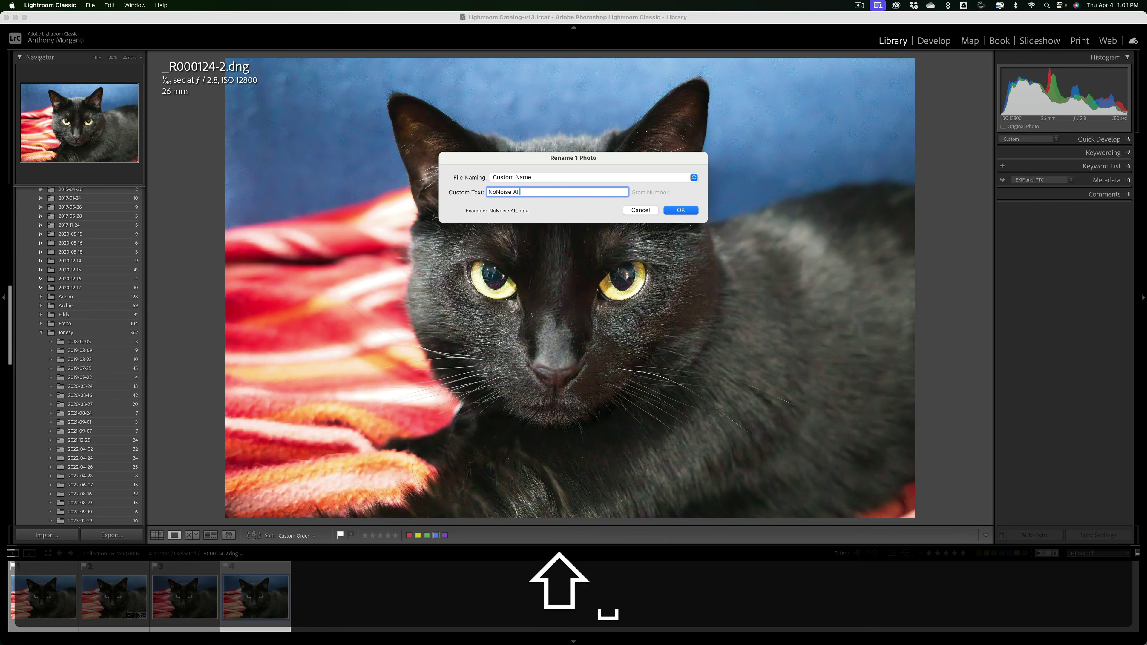
pyautogui.press('BackSpace')
pyautogui.write('4')
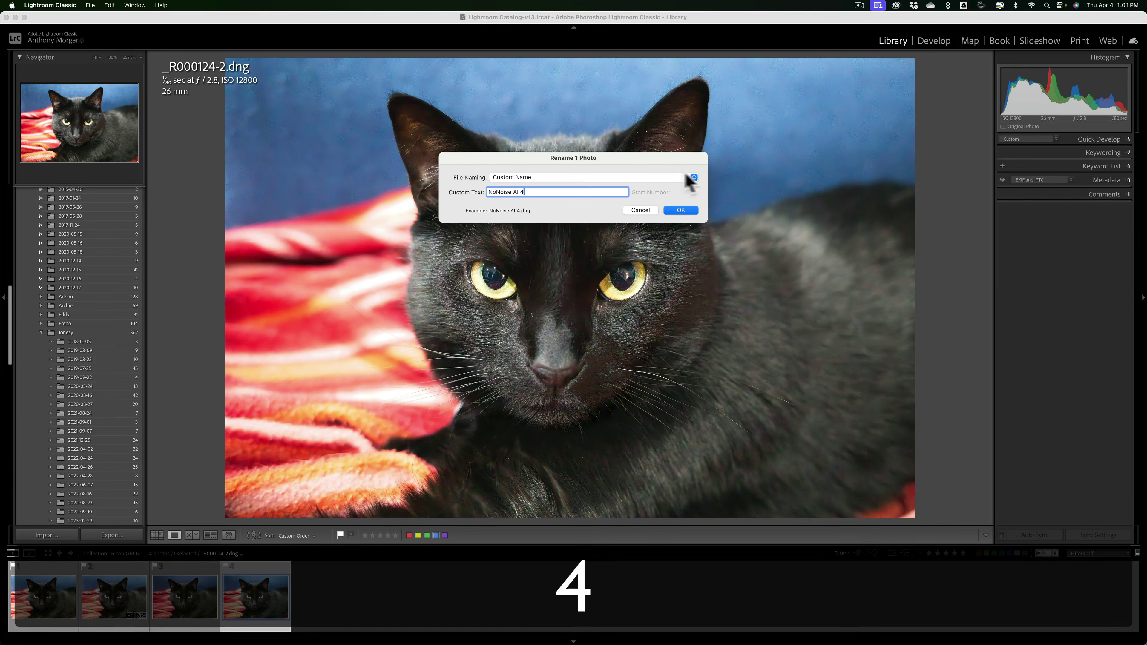
pyautogui.click(681, 210)
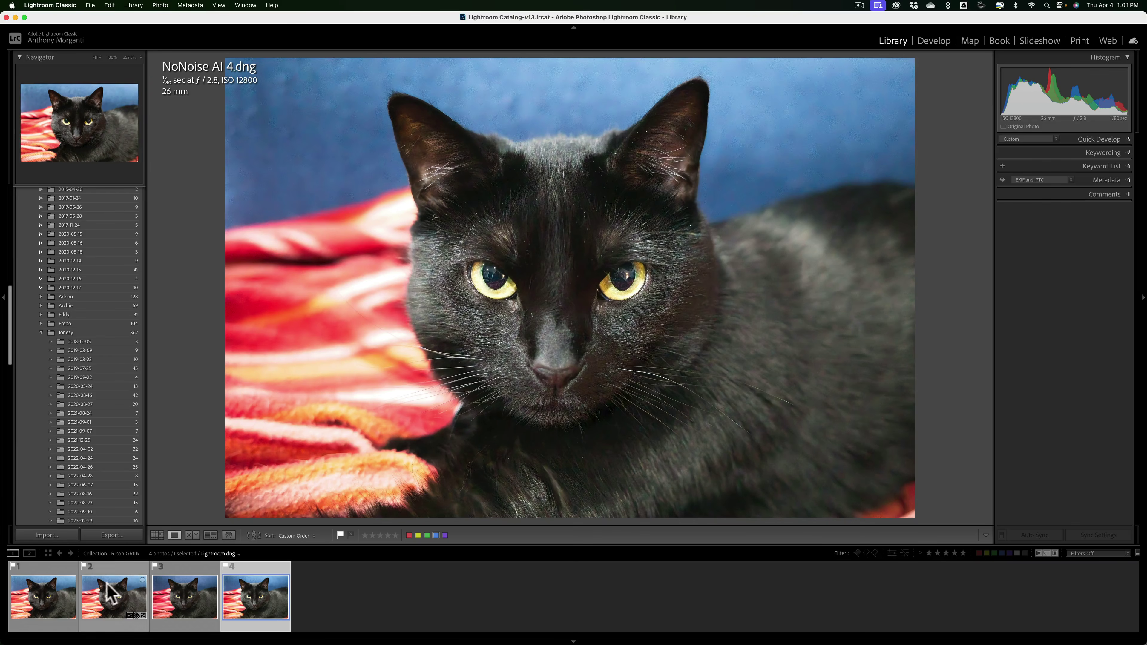
# Send a copy of the original _R000124.DNG to Topaz Photo AI for processing
pyautogui.click(57, 597)
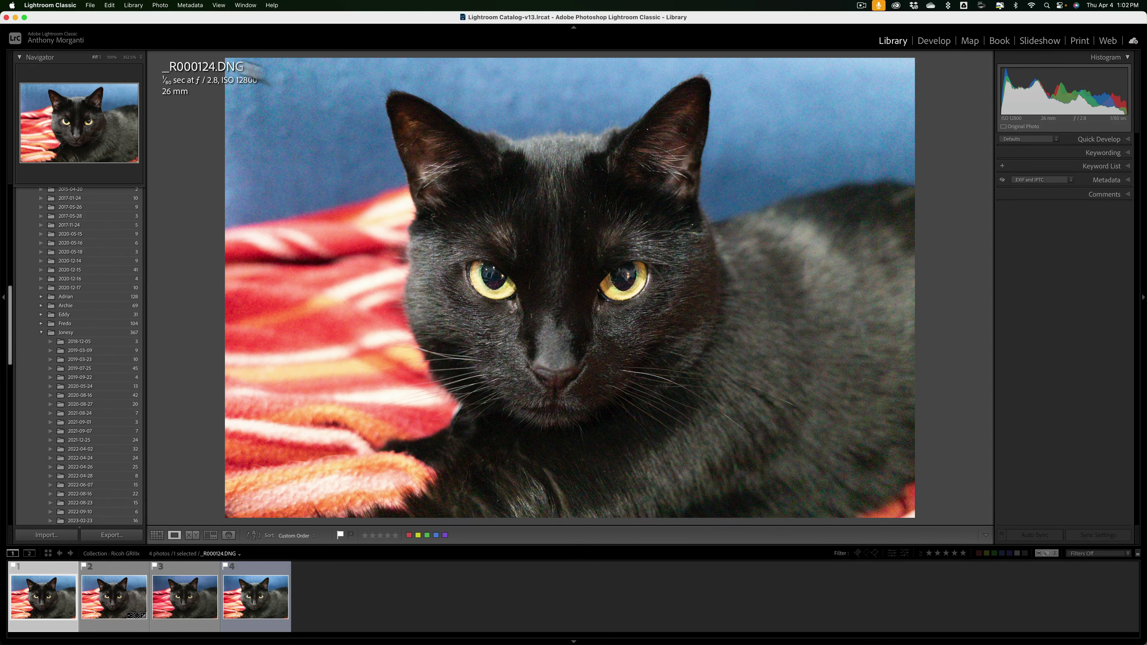
pyautogui.click(90, 5)
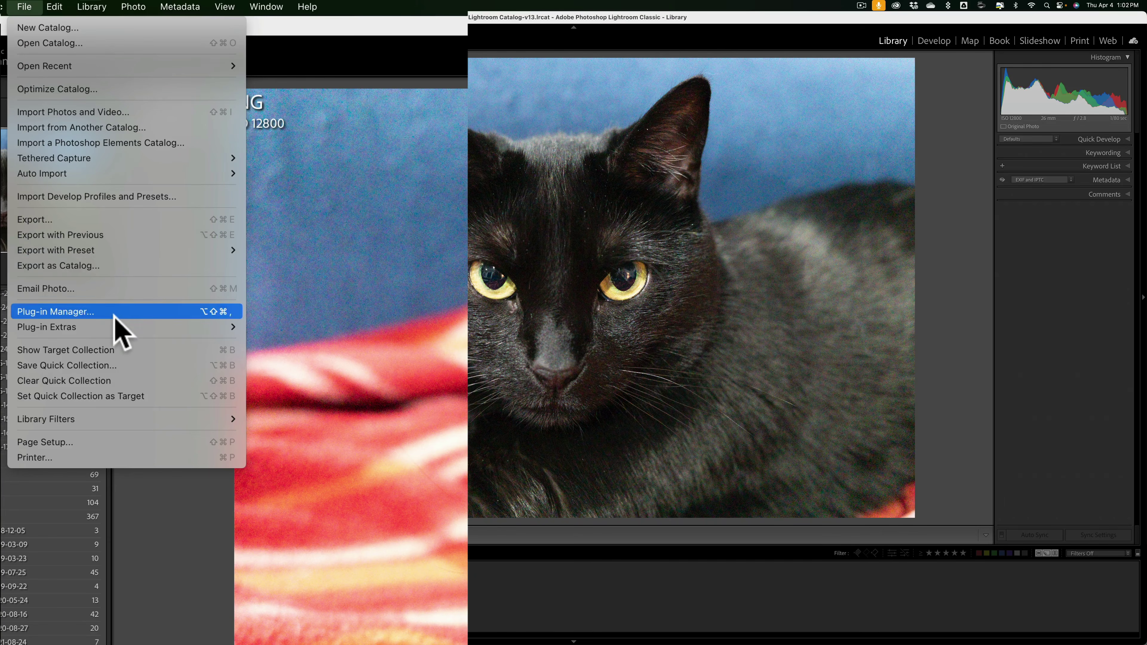
pyautogui.moveTo(116, 327)
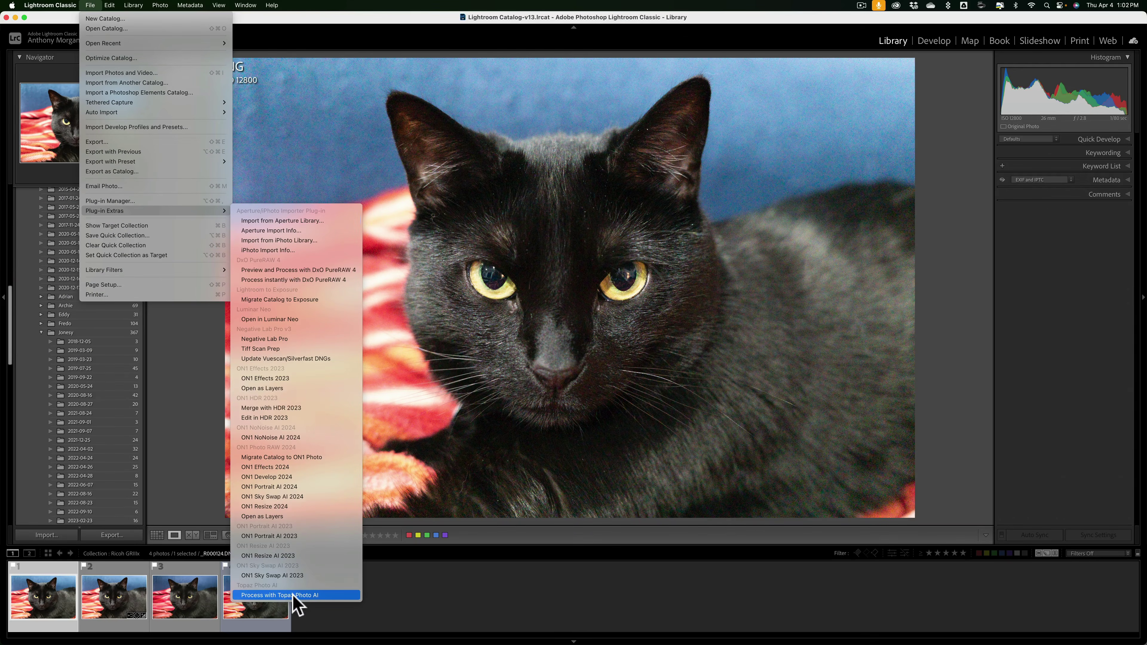
pyautogui.click(329, 596)
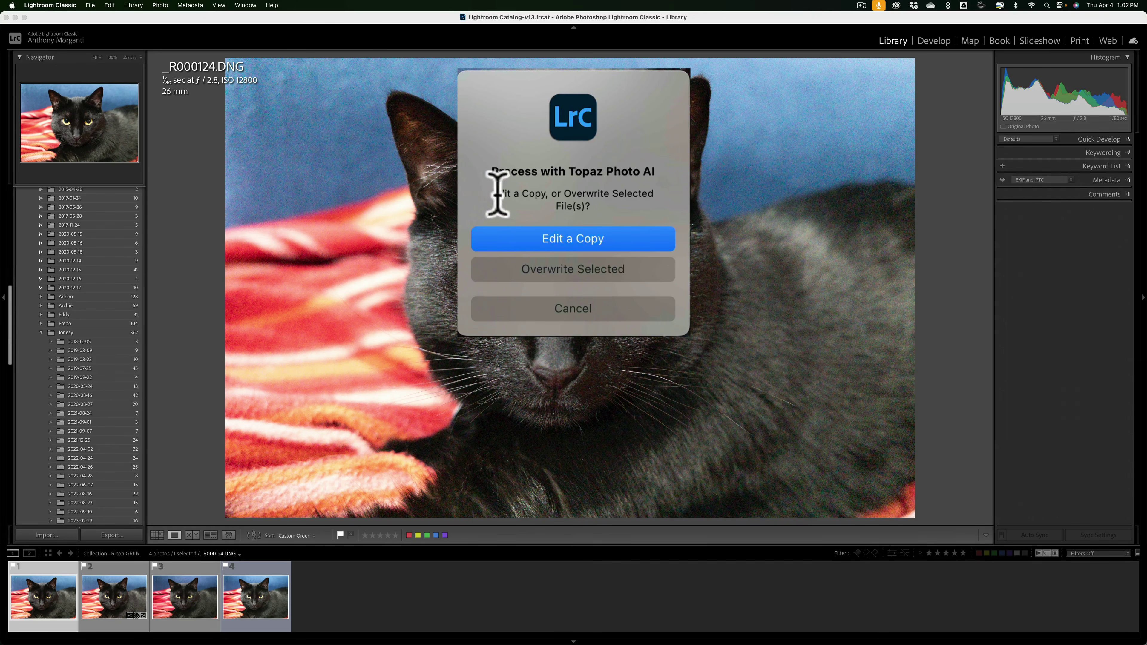
pyautogui.click(571, 232)
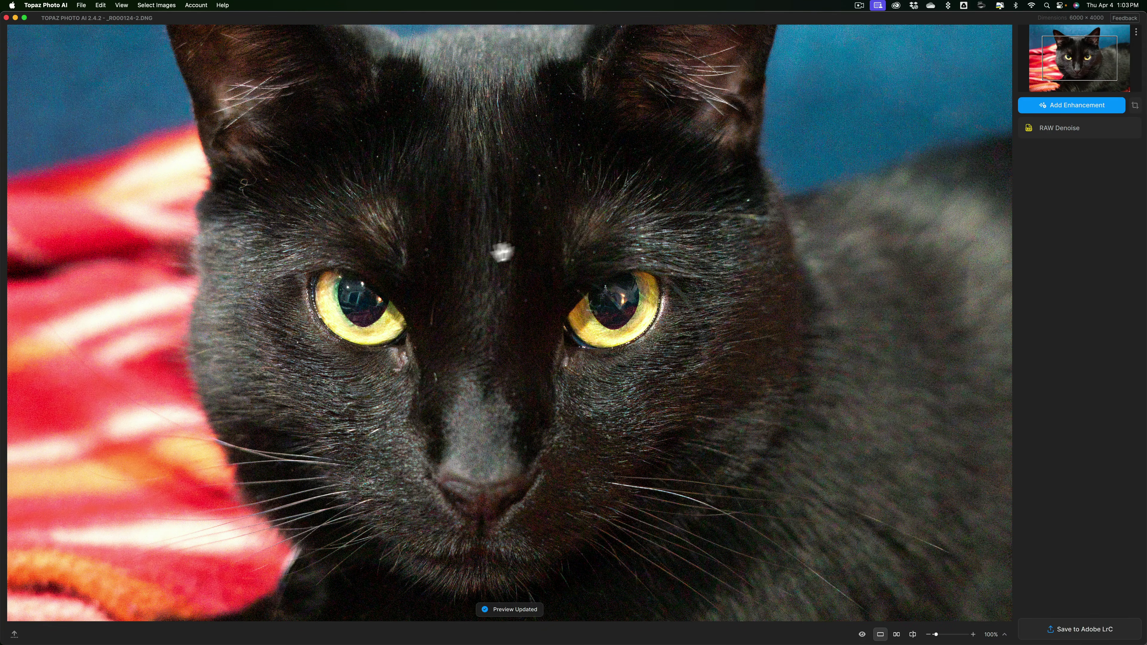
# Check the noise in the blue background, and set RAW Denoise to the RAW Strong model with Strength 100
pyautogui.click(804, 137)
pyautogui.click(804, 138)
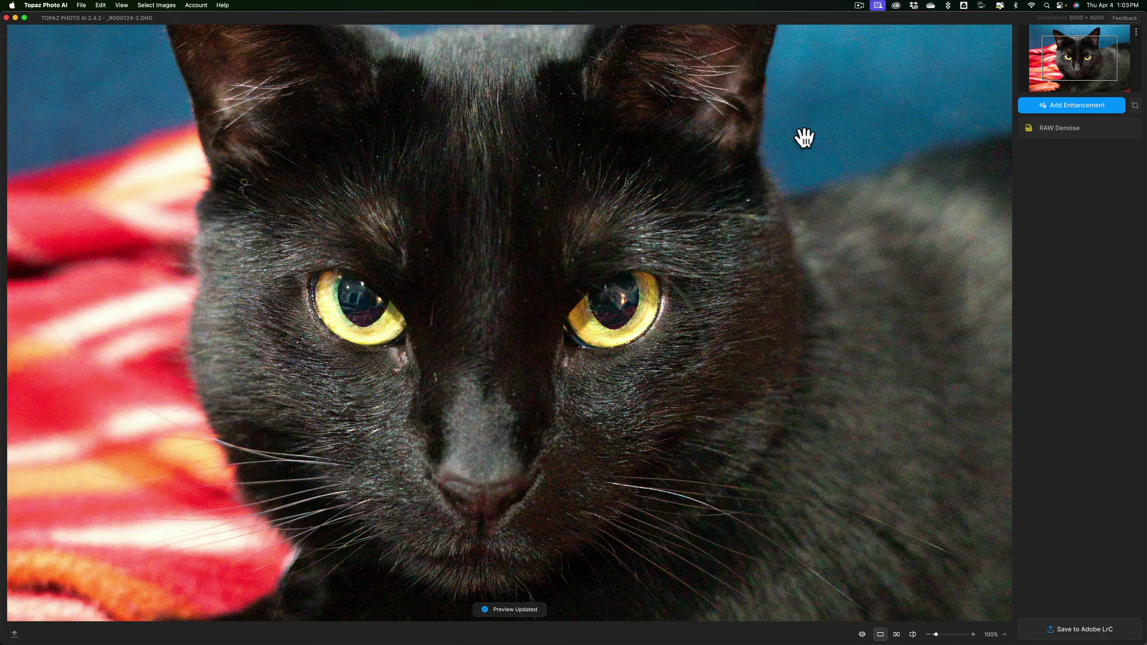
pyautogui.click(1087, 132)
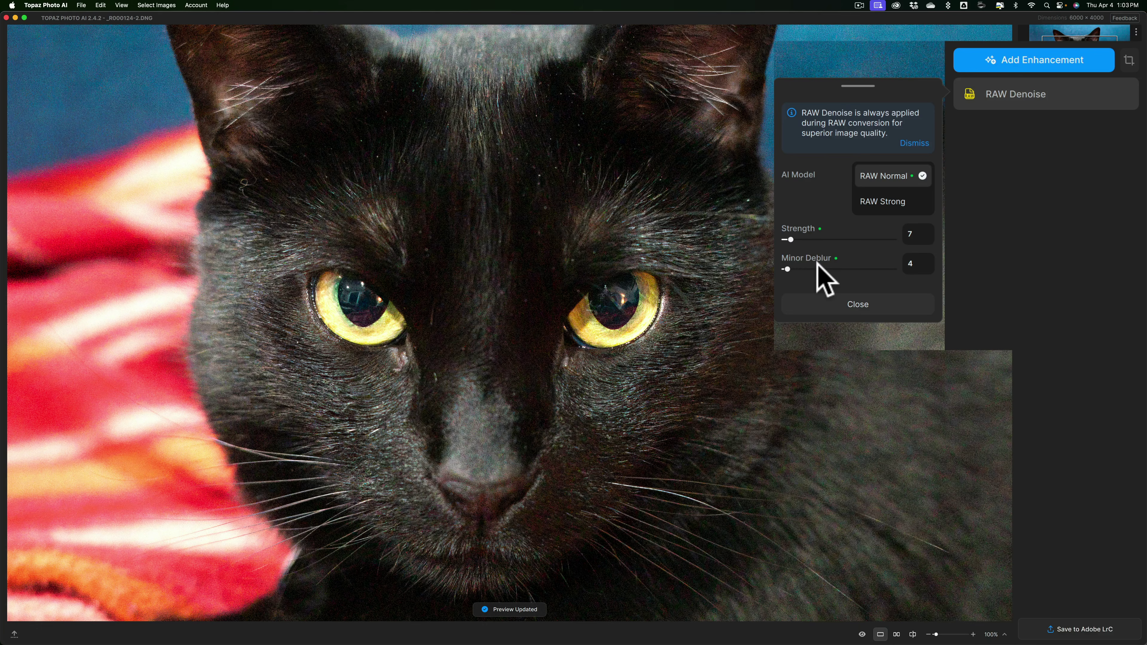
pyautogui.click(882, 202)
pyautogui.moveTo(791, 238); pyautogui.dragTo(845, 239)
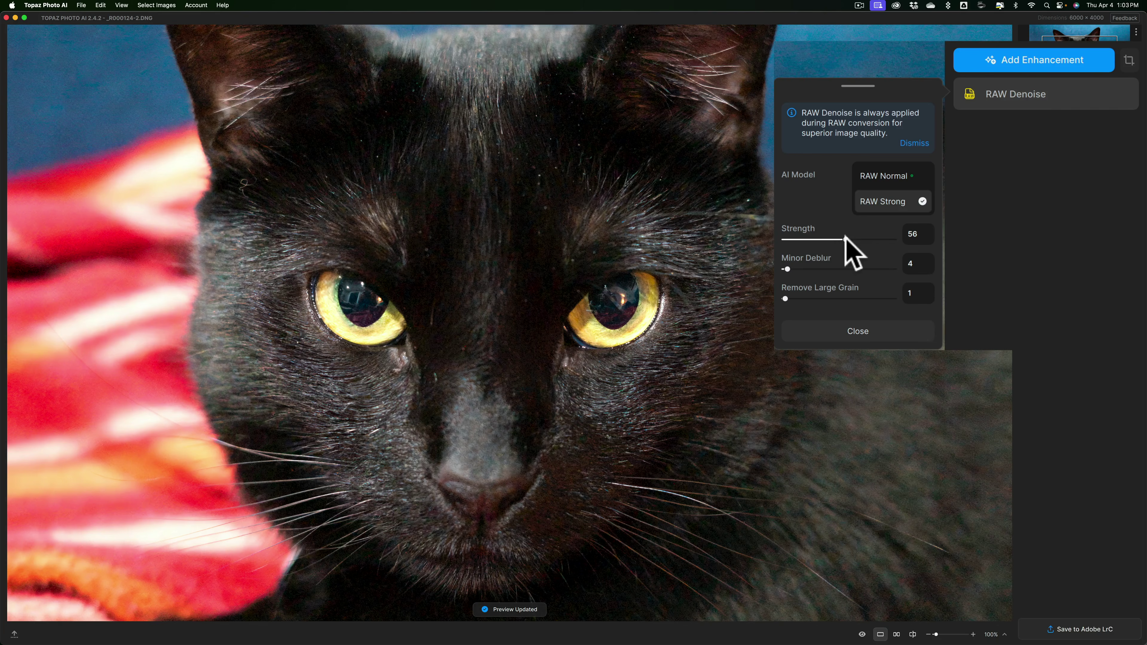
pyautogui.moveTo(846, 240); pyautogui.dragTo(961, 244)
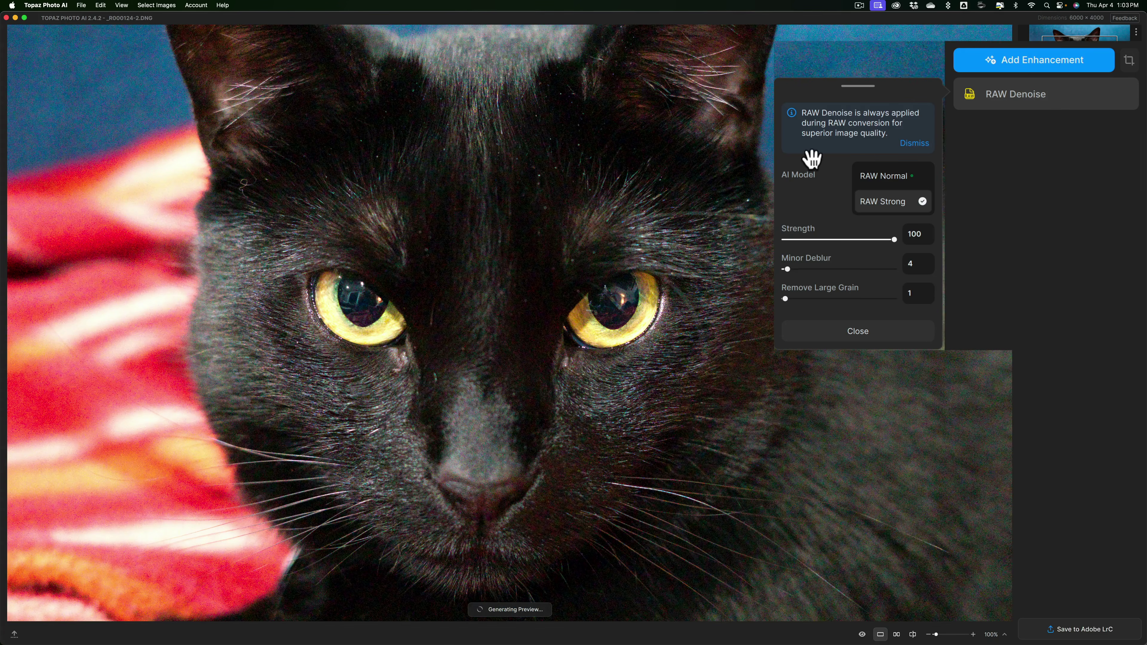
# Compare the RAW Strong preview with the original around the blue background, and save the image back to Lightroom Classic
pyautogui.click(812, 159)
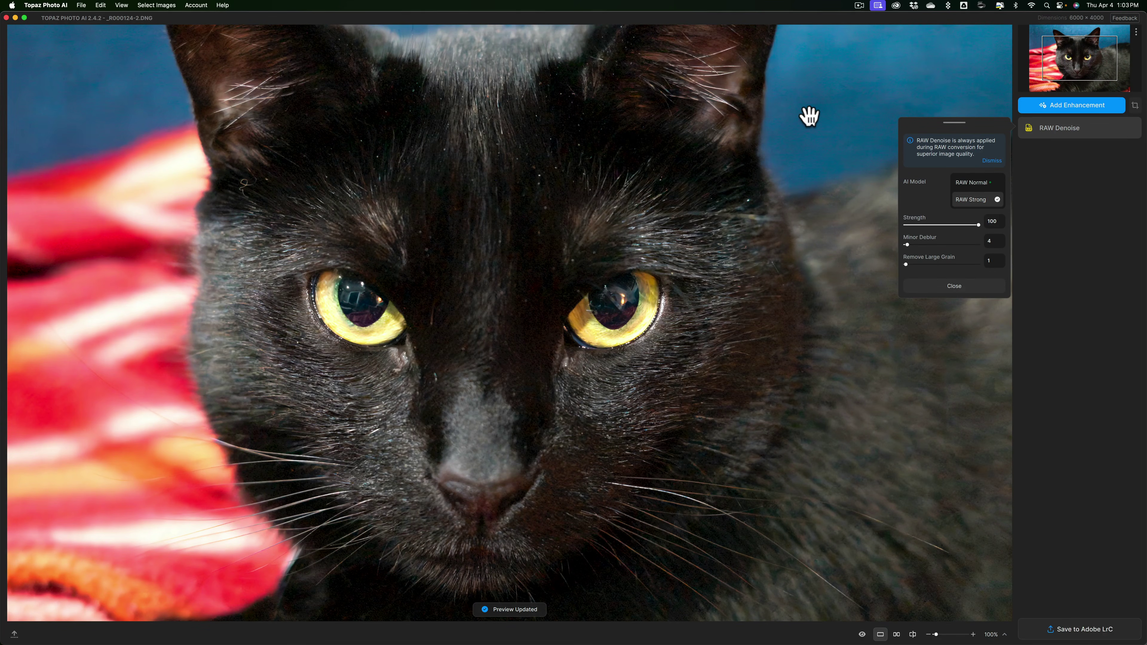
pyautogui.click(809, 117)
pyautogui.click(809, 117)
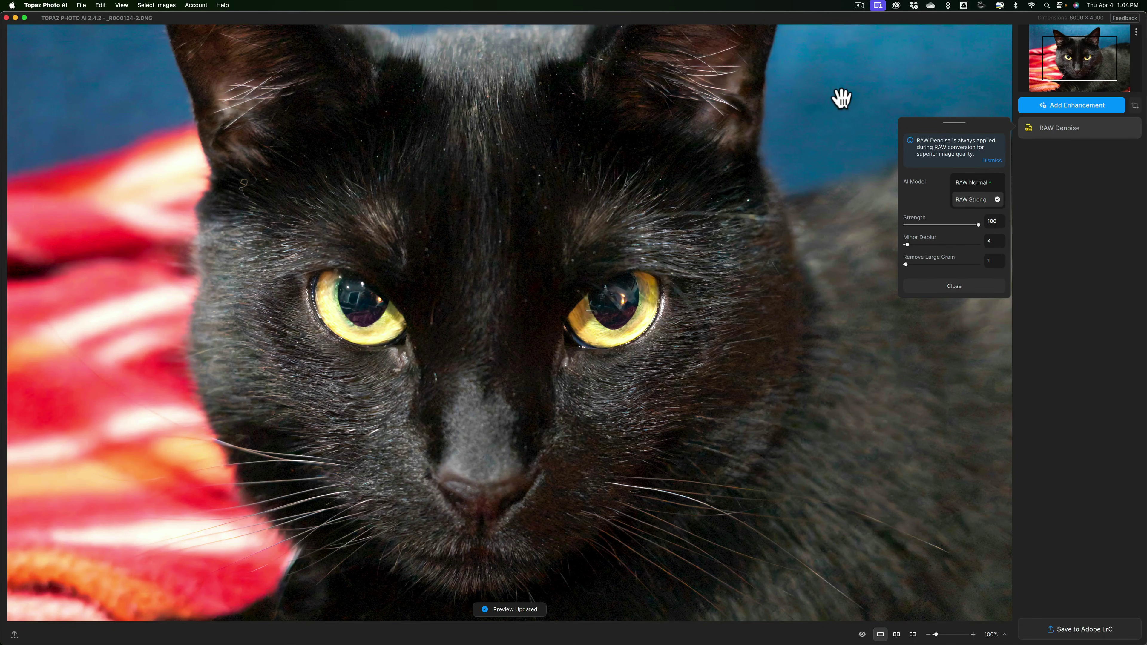
pyautogui.click(841, 98)
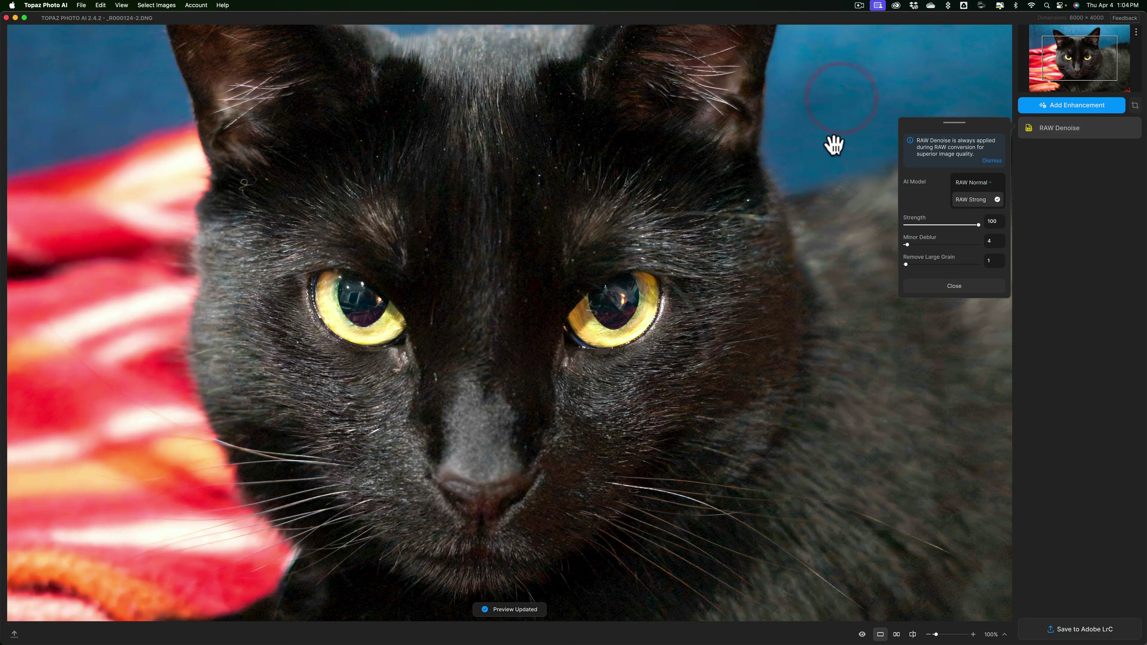
pyautogui.click(957, 288)
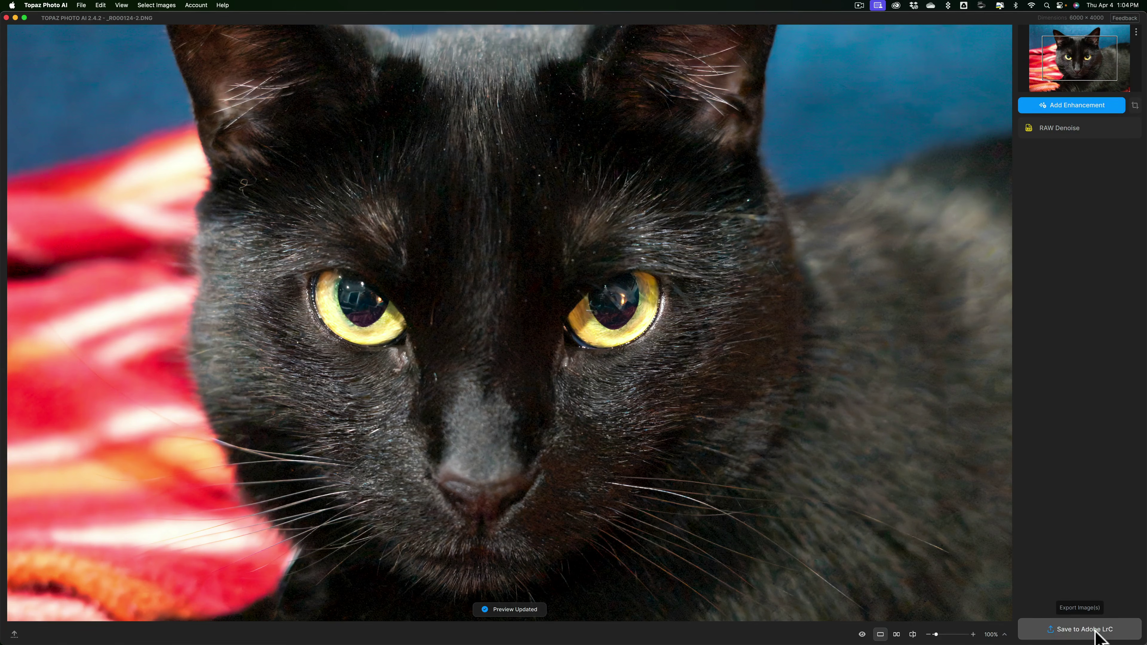
pyautogui.click(1096, 636)
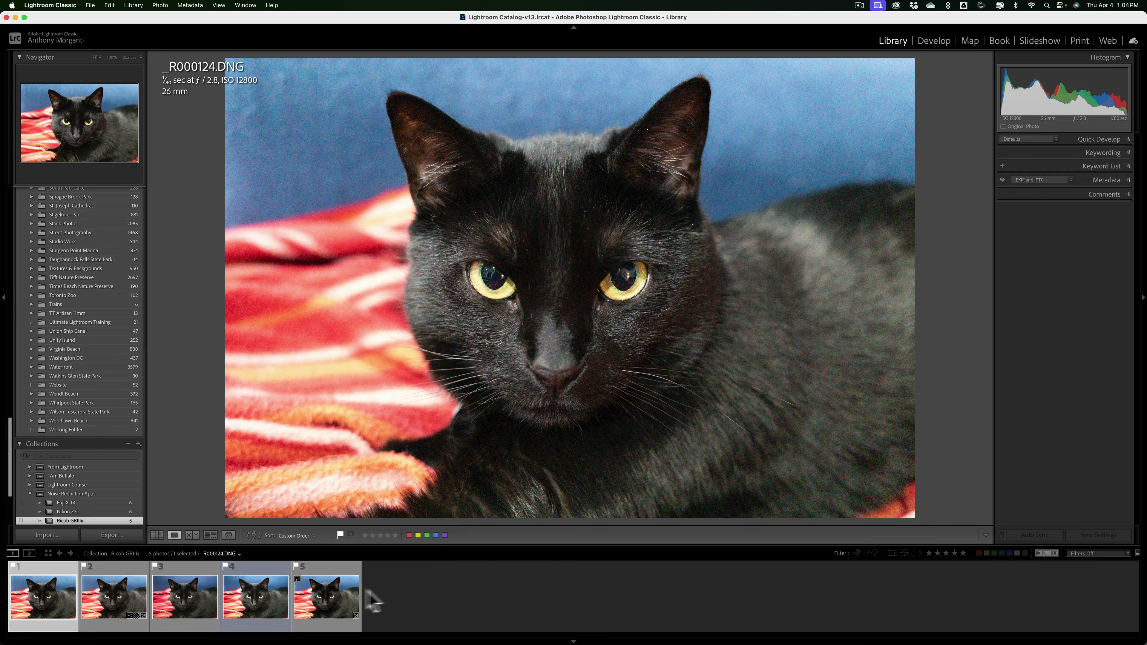
# Rename the returned _R000124-2.DNG as Photo AI
pyautogui.click(329, 606)
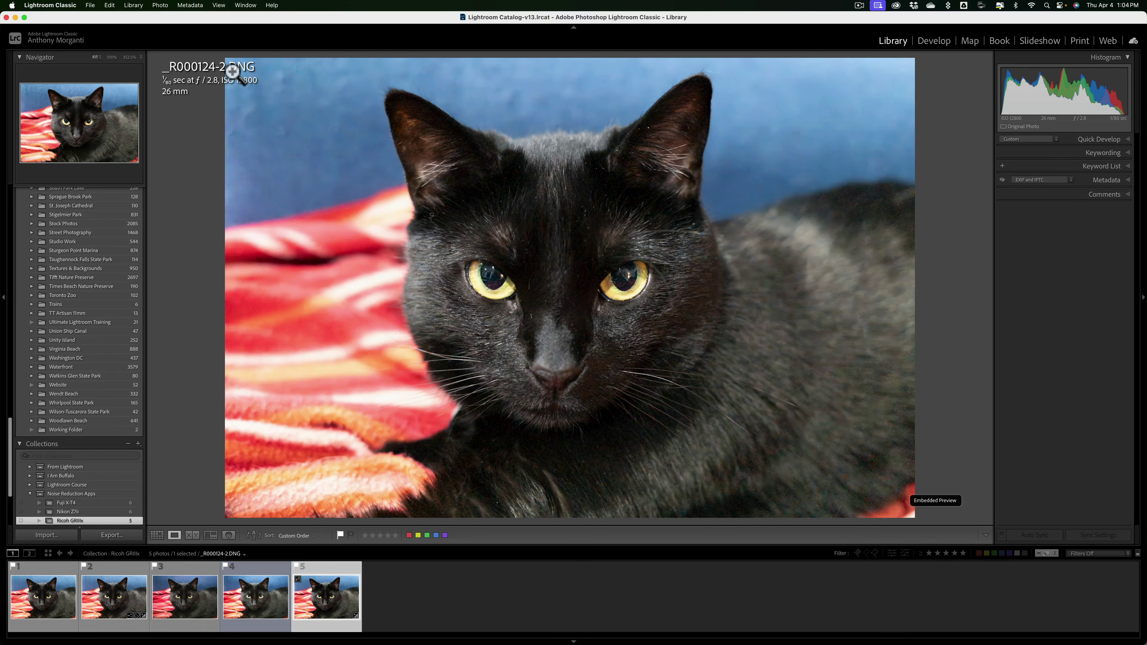
pyautogui.press('F2')
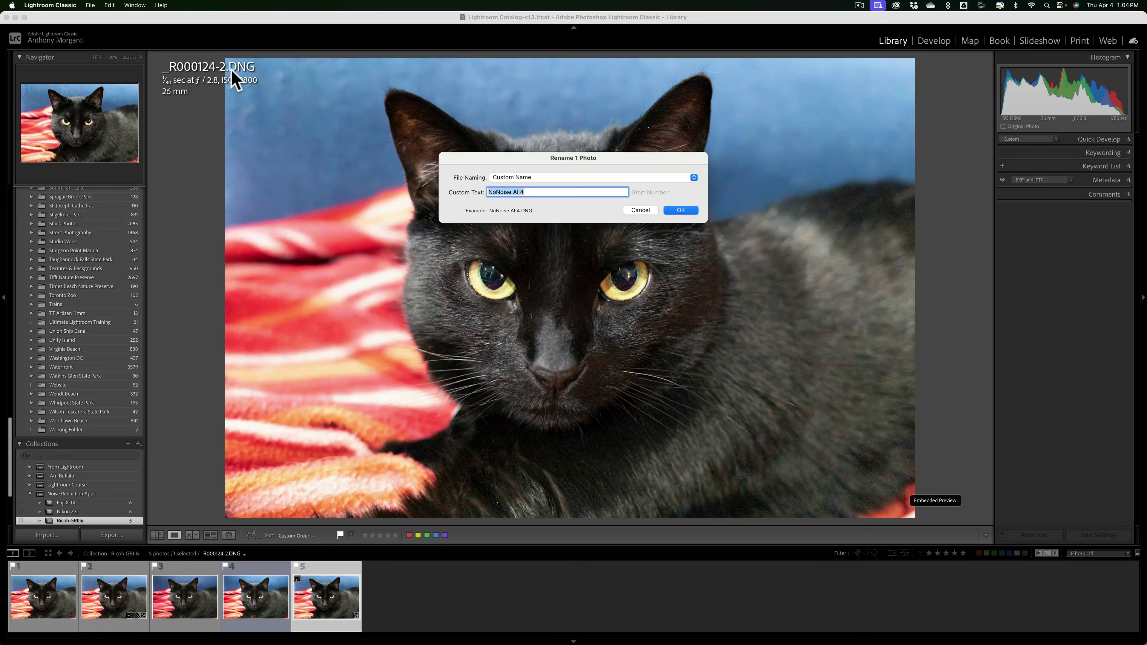
pyautogui.write('Photo ')
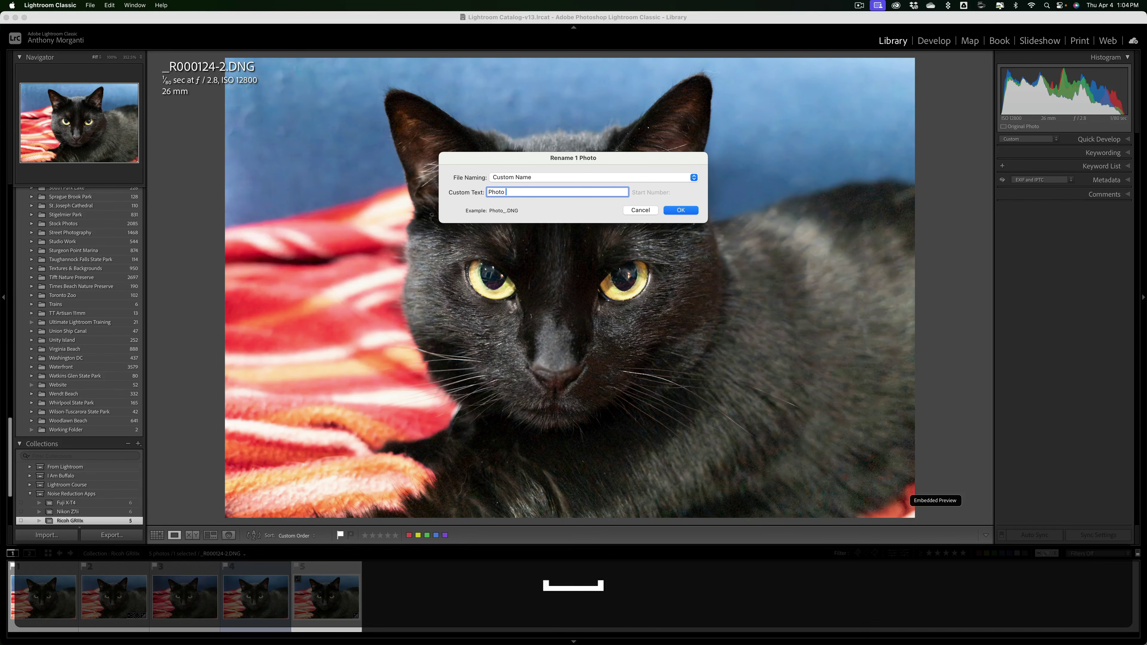
pyautogui.write('AI')
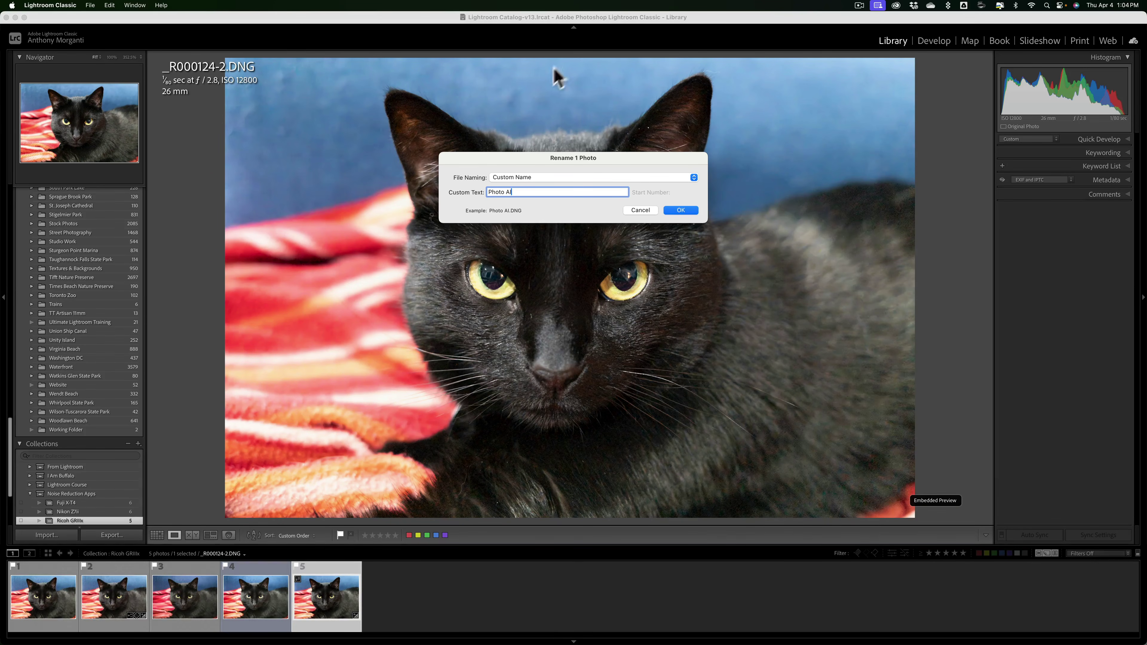
pyautogui.click(680, 211)
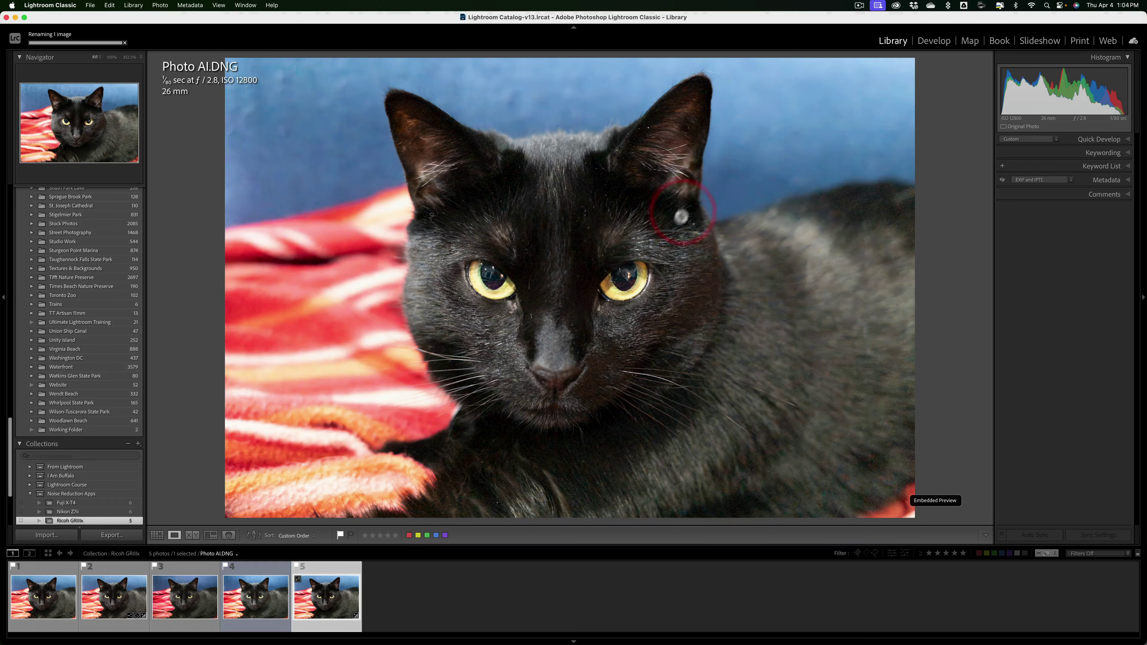
# Send the original _R000124.DNG to DxO PureRAW 4 for previewing and processing
pyautogui.click(39, 596)
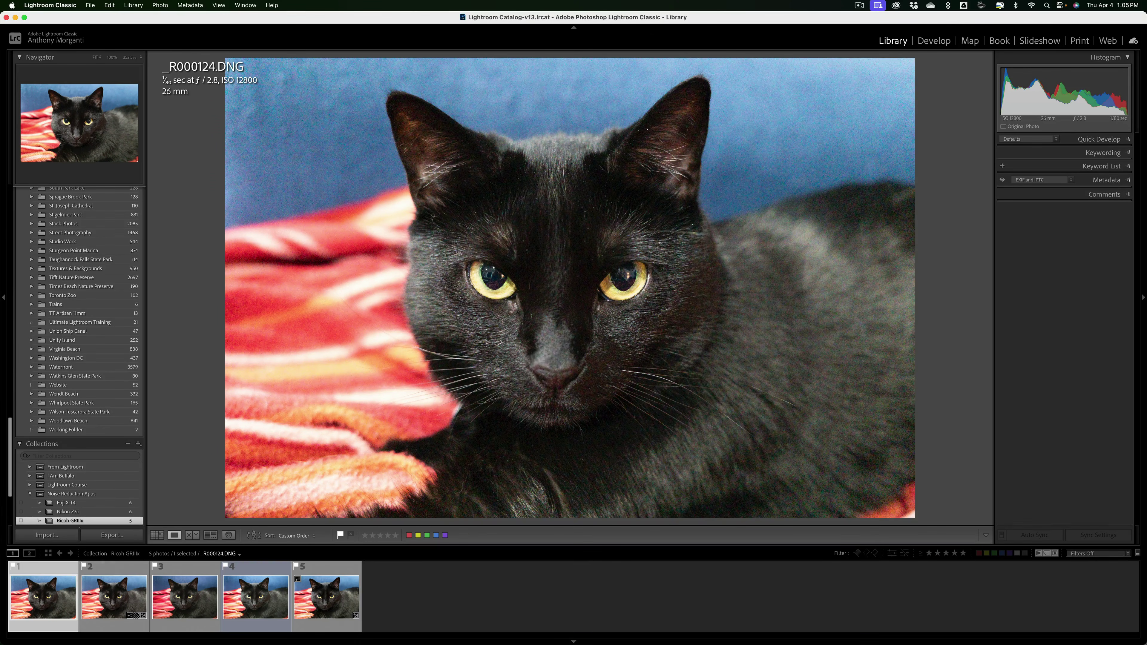
pyautogui.click(723, 168)
pyautogui.click(725, 168)
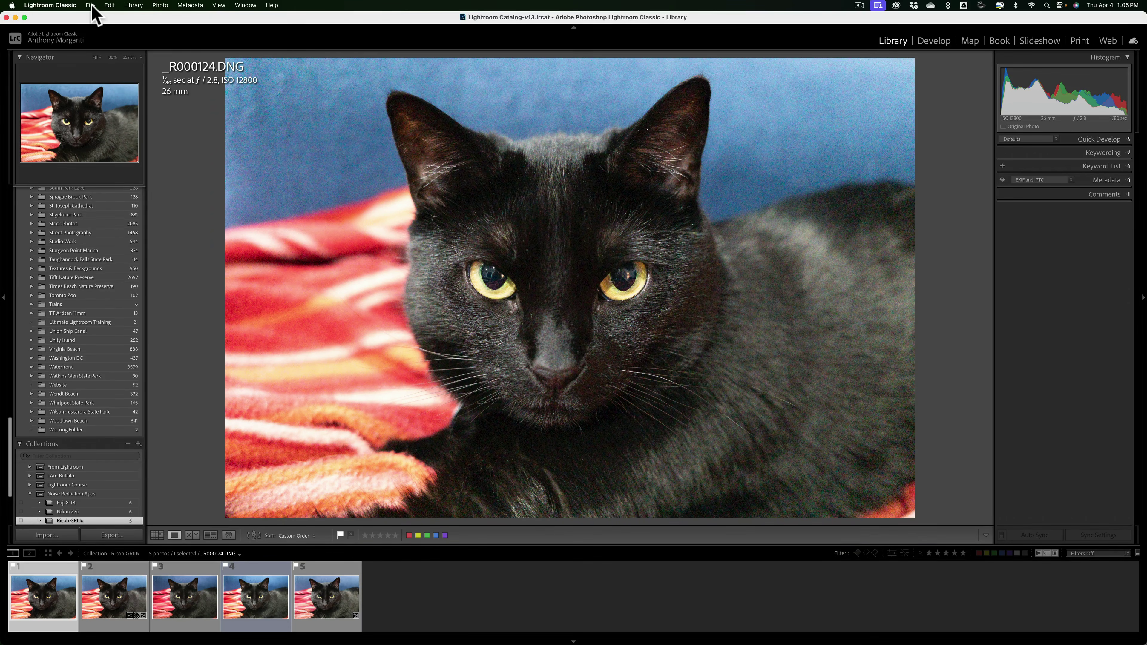
pyautogui.click(90, 6)
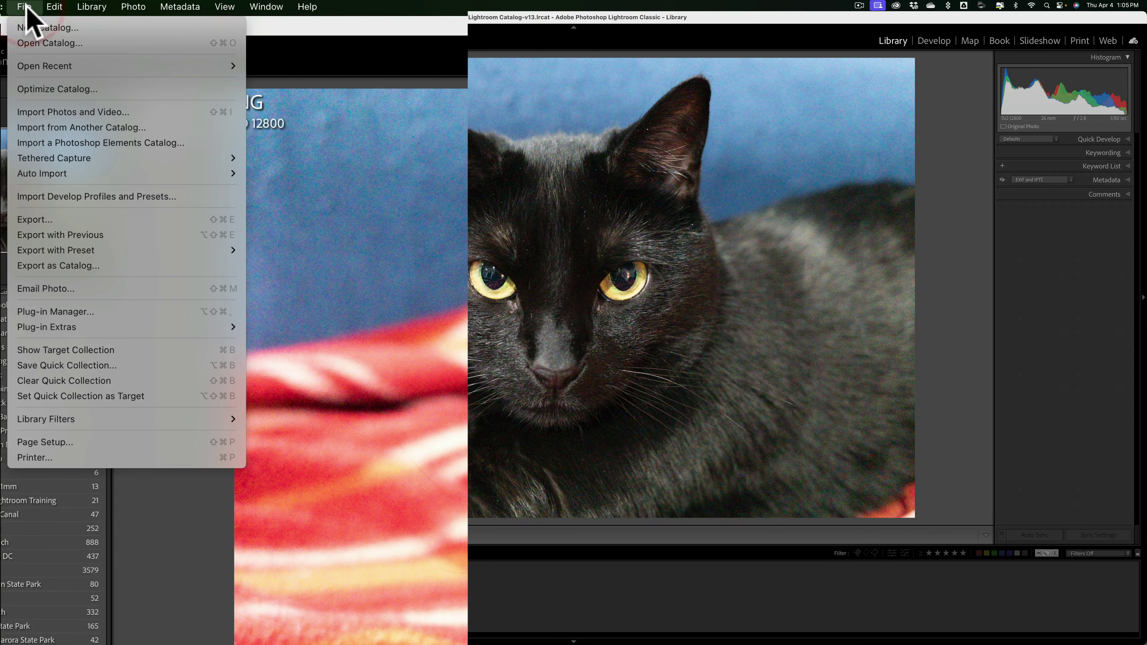
pyautogui.moveTo(171, 329)
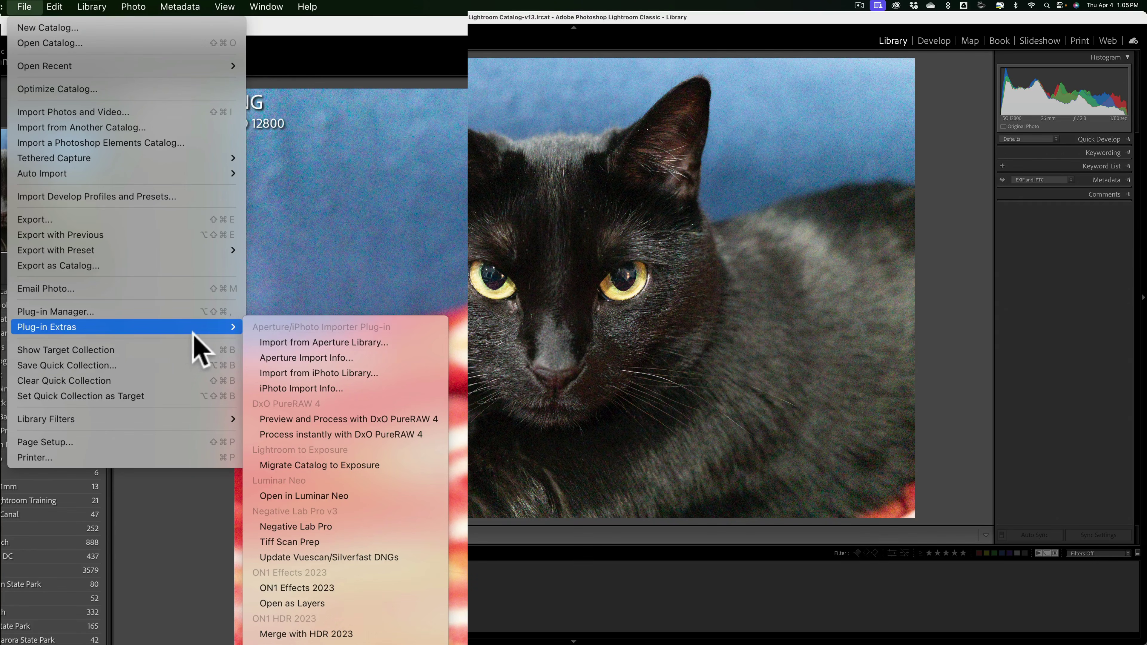
pyautogui.click(369, 421)
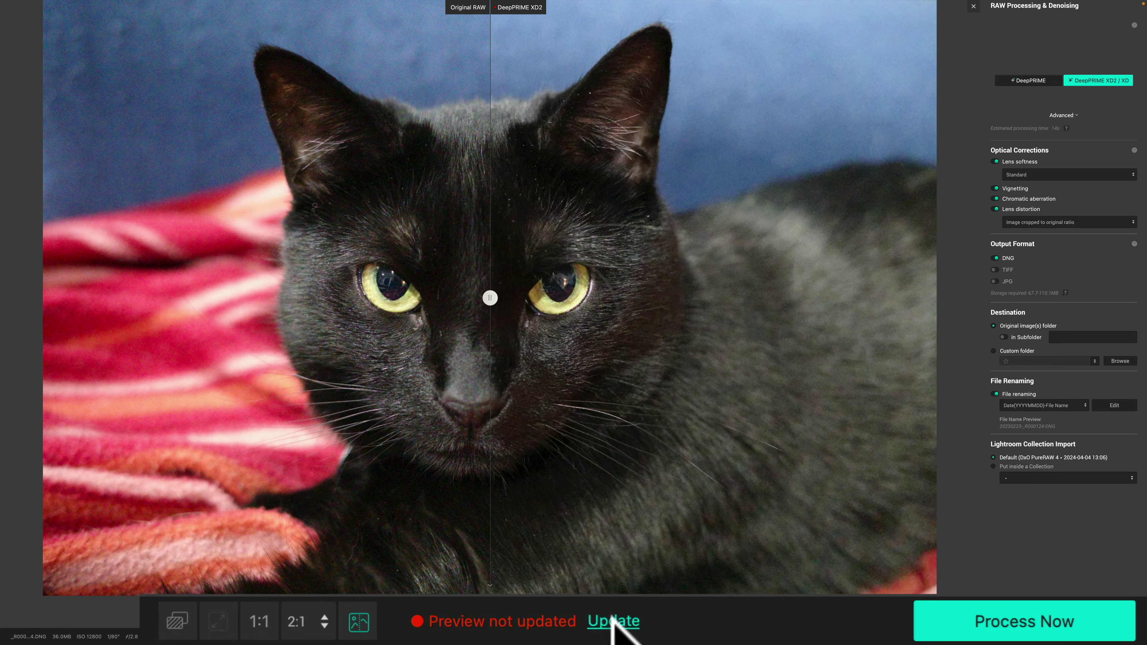
# Update the DeepPRIME XD2 preview and compare it with the original RAW across the whole photo
pyautogui.click(613, 619)
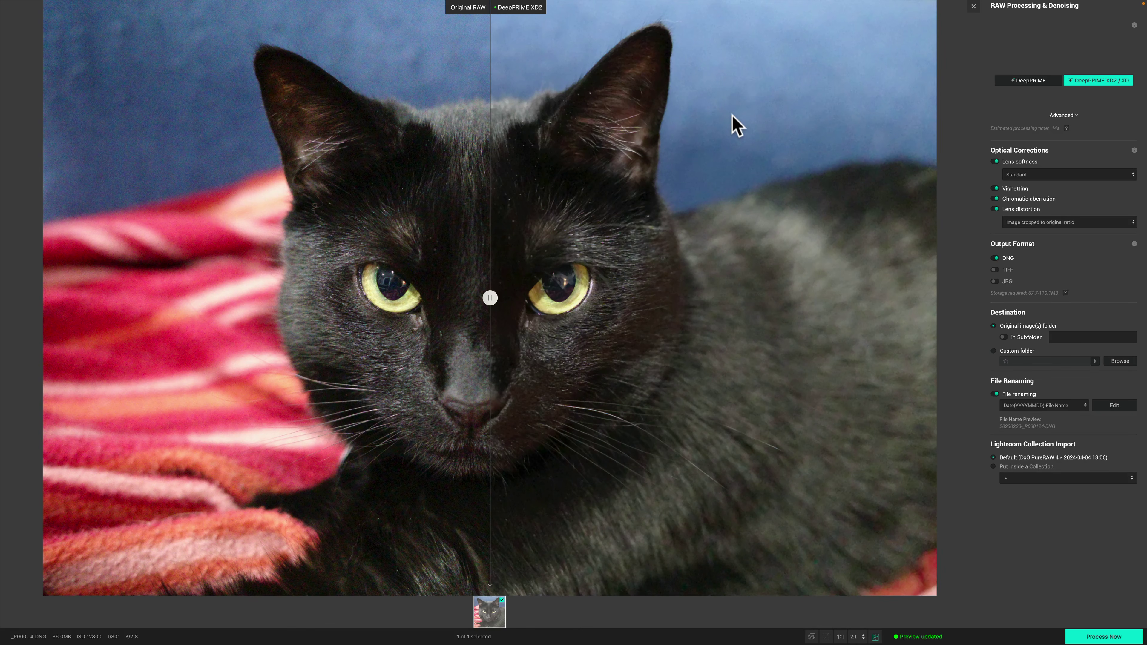
pyautogui.moveTo(489, 299); pyautogui.dragTo(835, 298)
pyautogui.moveTo(902, 308); pyautogui.dragTo(484, 267)
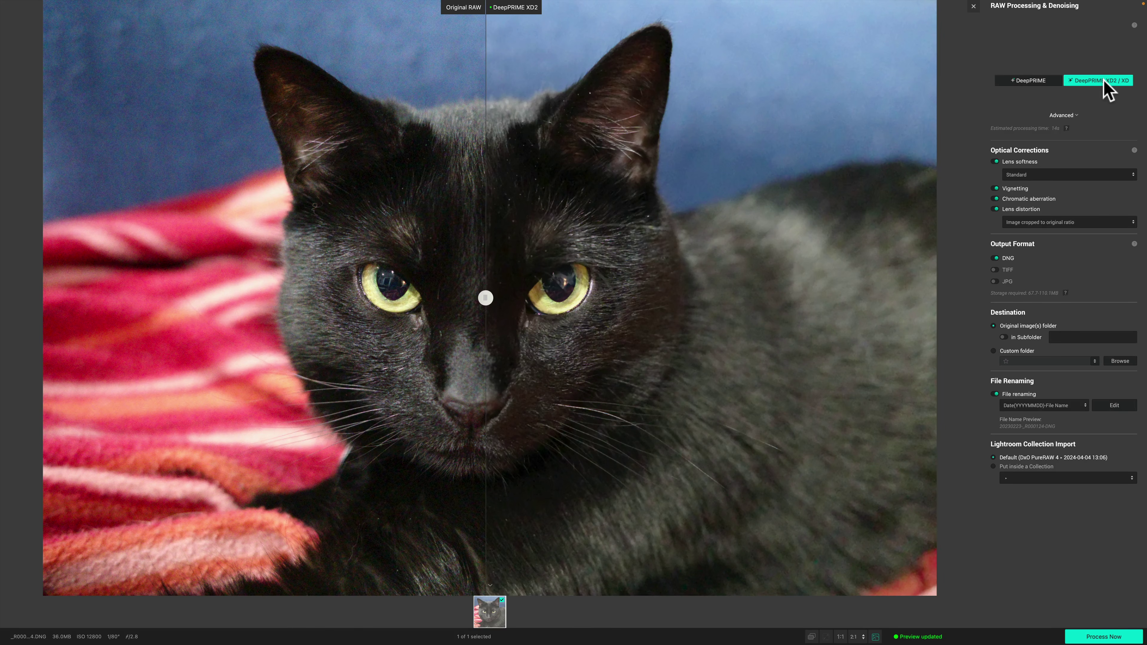
# Raise the DeepPRIME XD2 Luminance to 70, 90 and finally 100, updating the preview after each change and comparing it with the original RAW
pyautogui.moveTo(1106, 88)
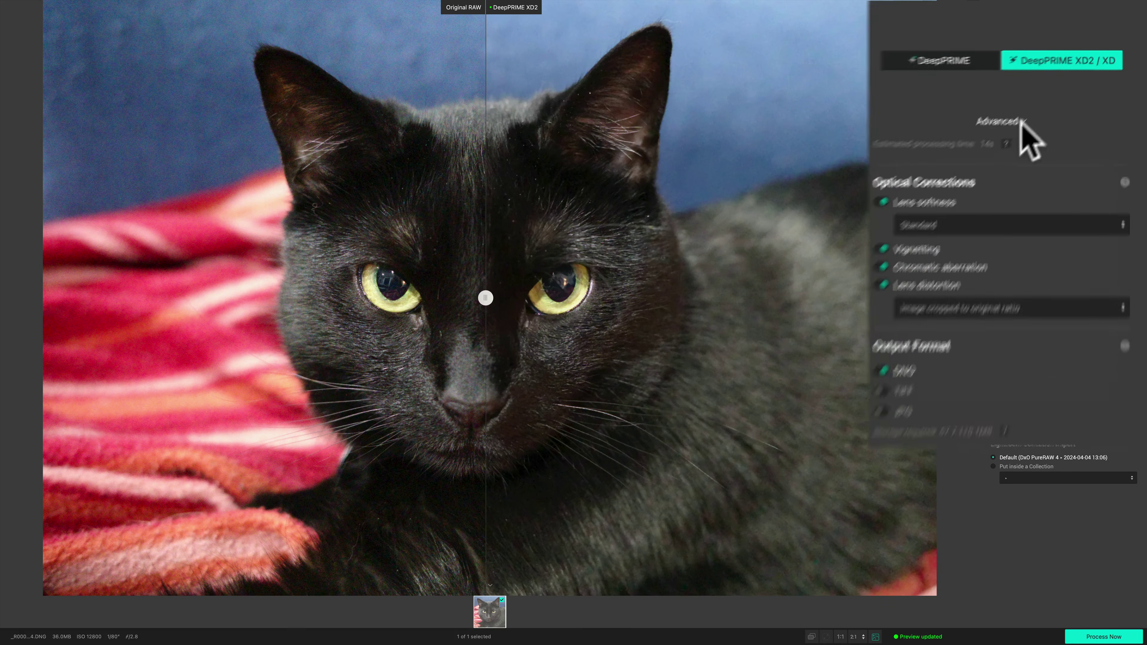
pyautogui.click(1006, 137)
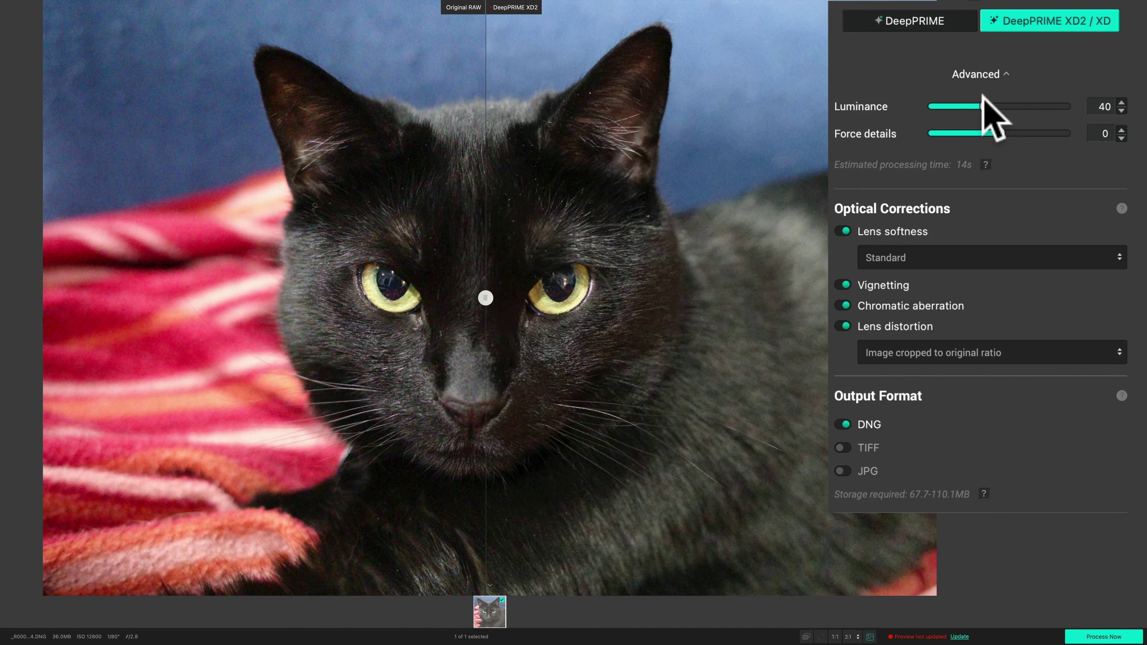
pyautogui.moveTo(984, 106); pyautogui.dragTo(1026, 107)
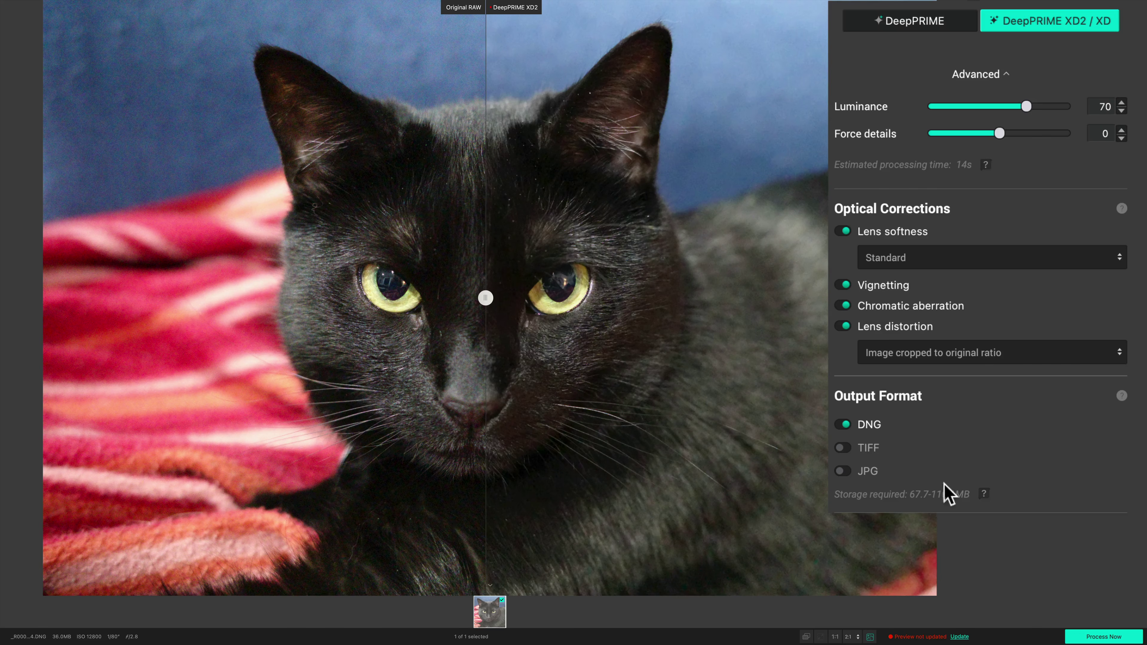
pyautogui.click(958, 637)
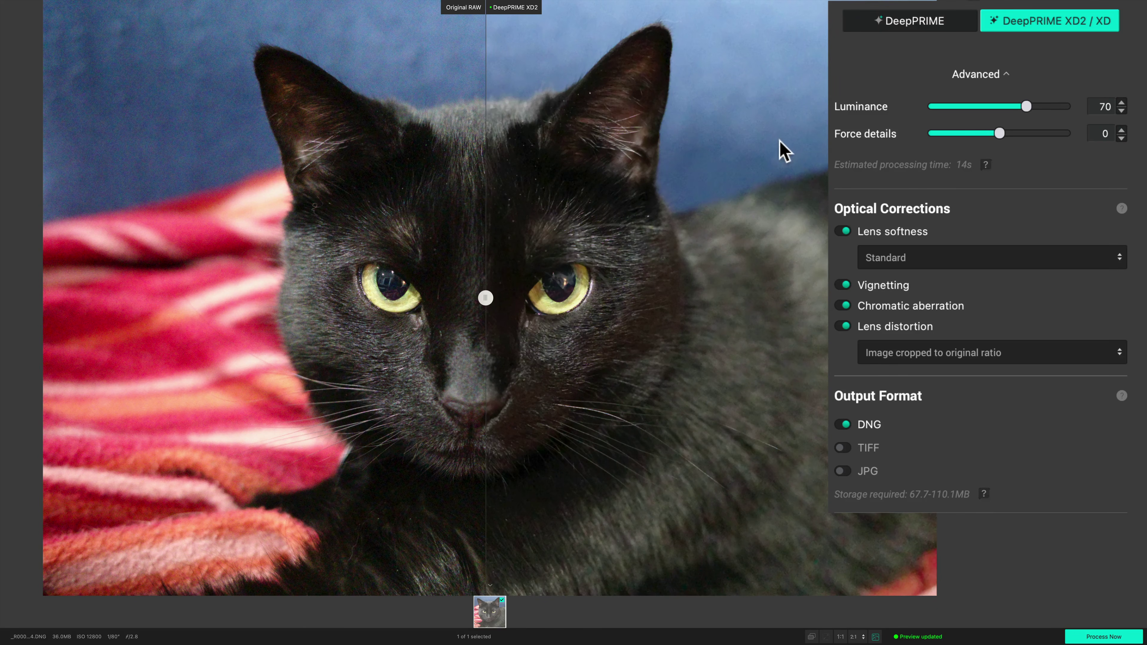
pyautogui.moveTo(1027, 106); pyautogui.dragTo(1054, 106)
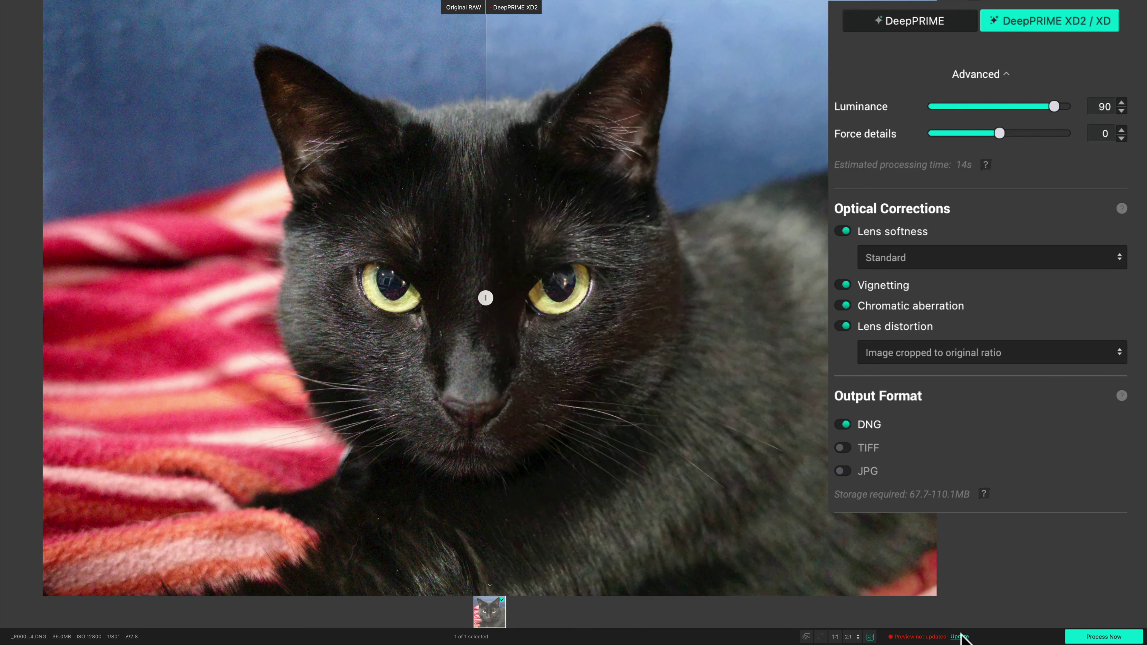
pyautogui.click(959, 637)
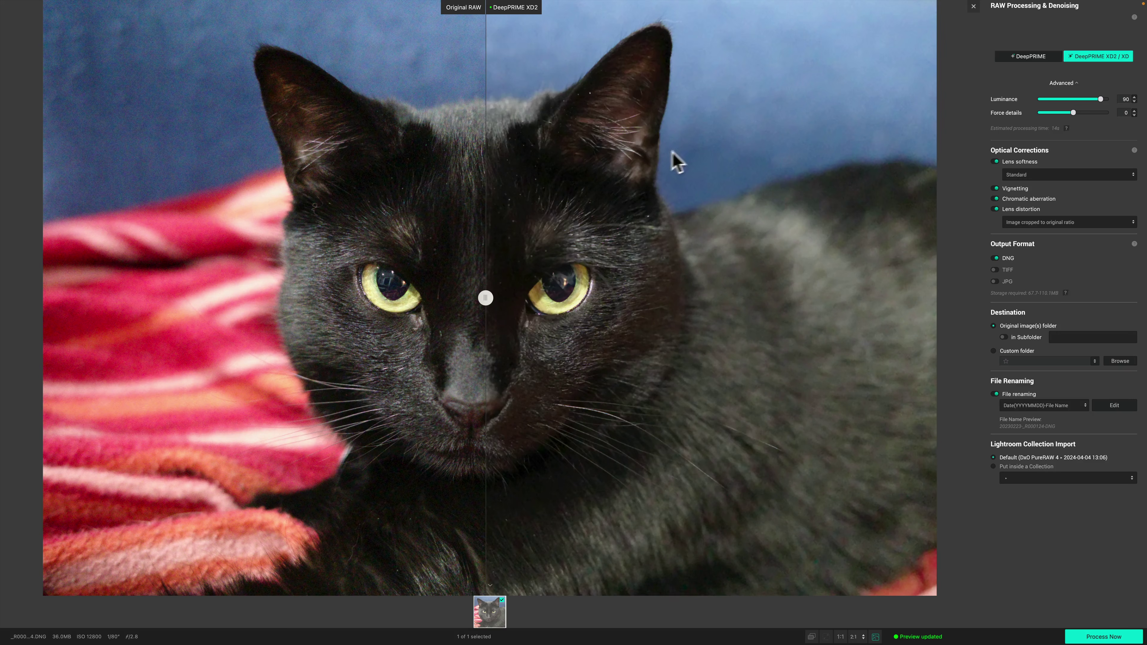
pyautogui.moveTo(485, 297); pyautogui.dragTo(162, 275)
pyautogui.moveTo(1101, 99); pyautogui.dragTo(1145, 100)
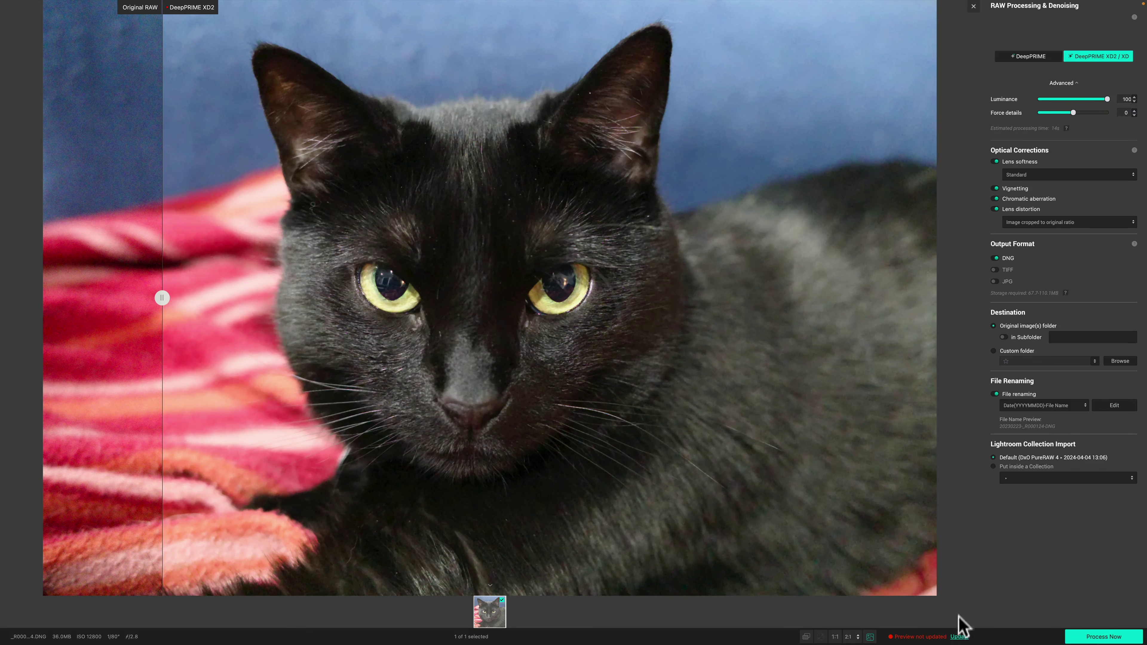
pyautogui.click(957, 637)
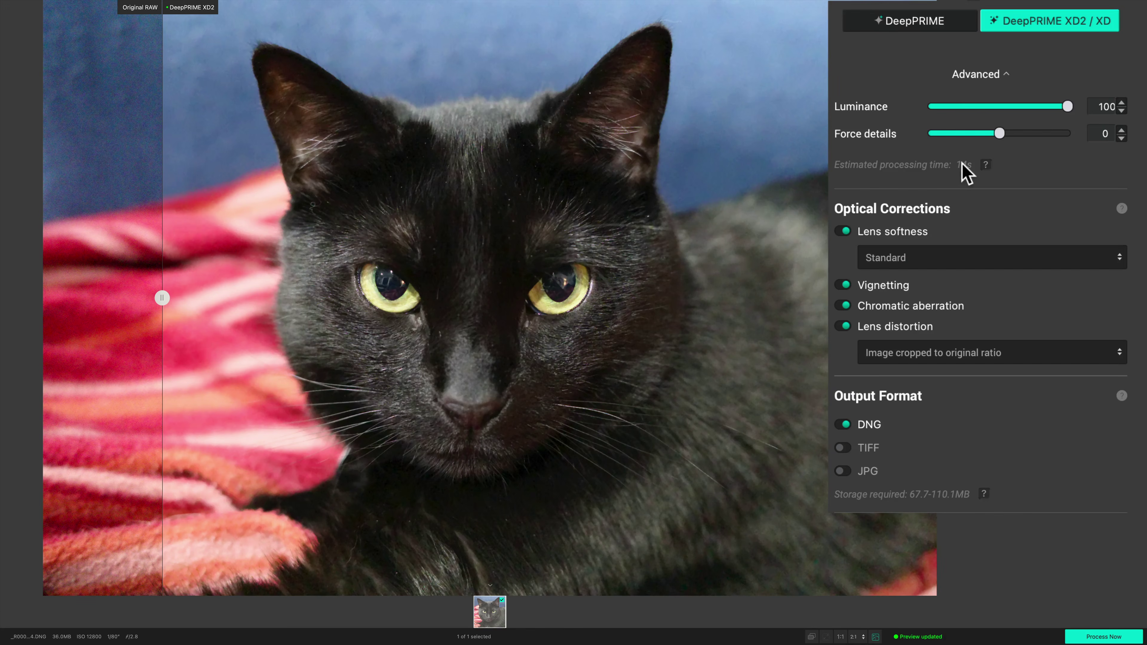
# Set the Lightroom import to the Ricoh GRIIIx collection under Noise Reduction Apps, and process the photo back into Lightroom Classic
pyautogui.click(843, 231)
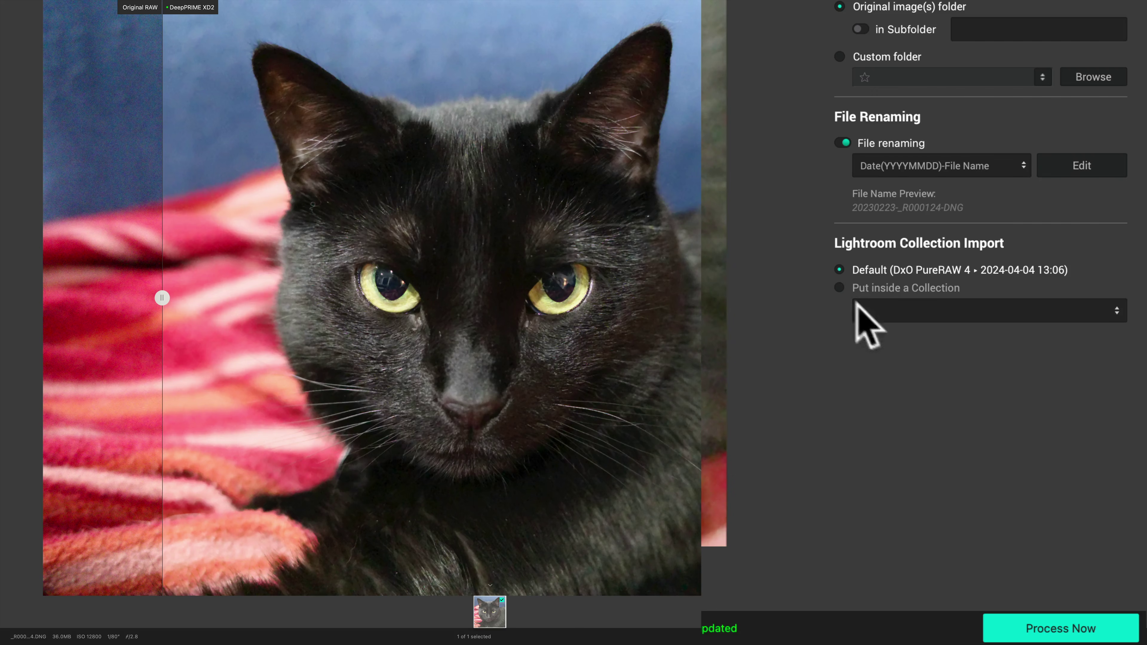
pyautogui.click(837, 283)
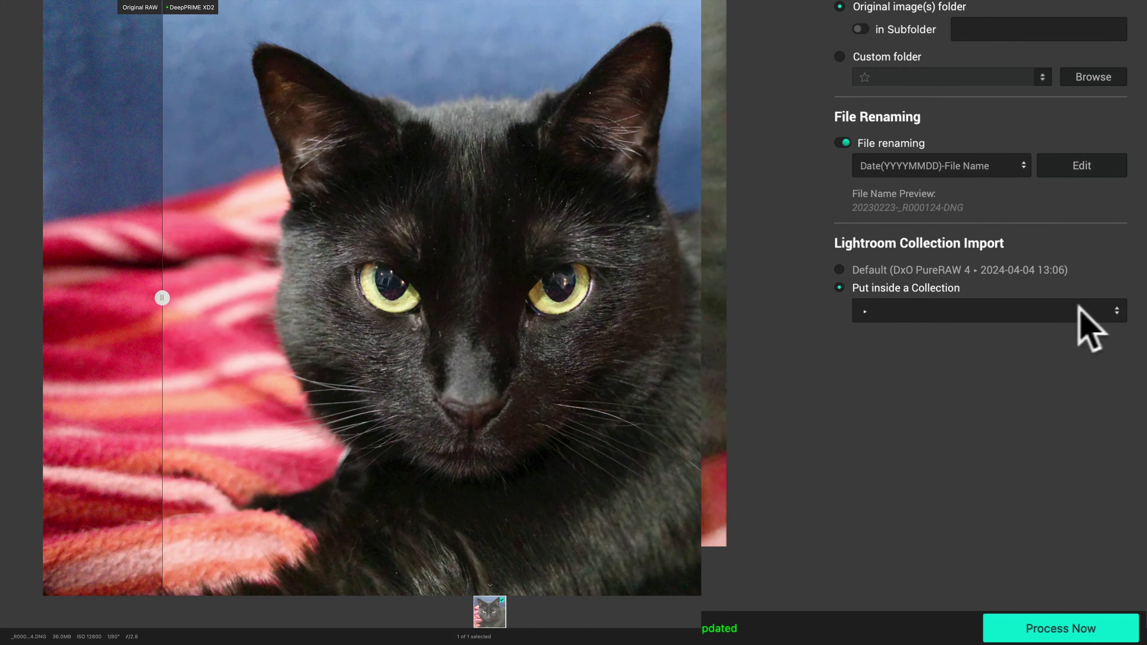
pyautogui.click(1117, 311)
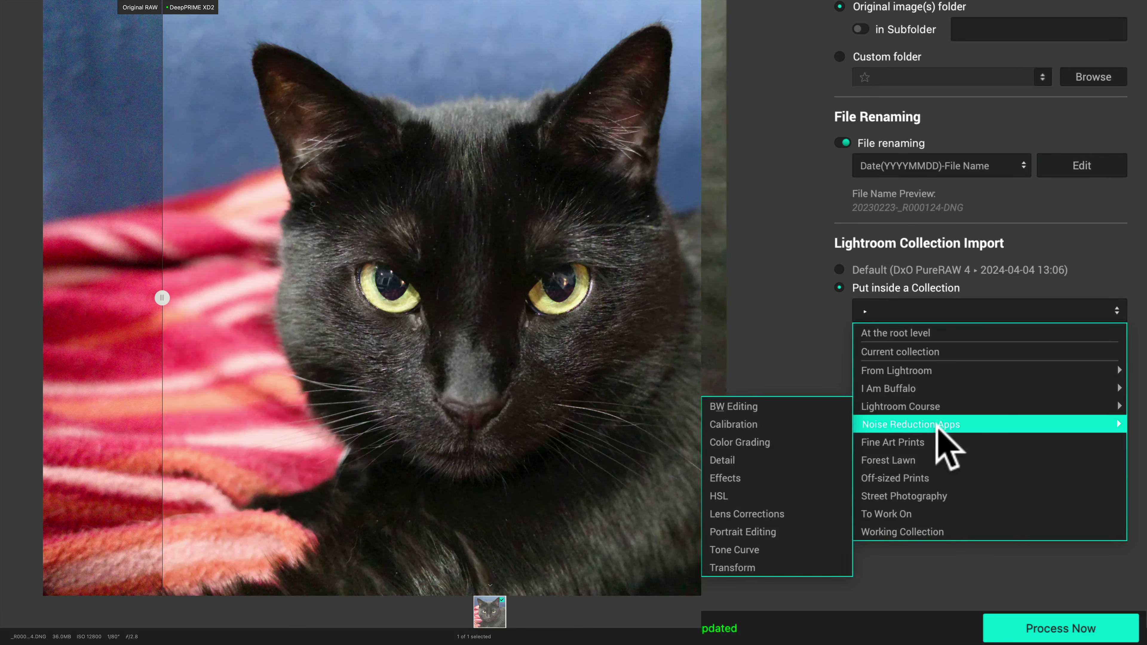
pyautogui.moveTo(934, 424)
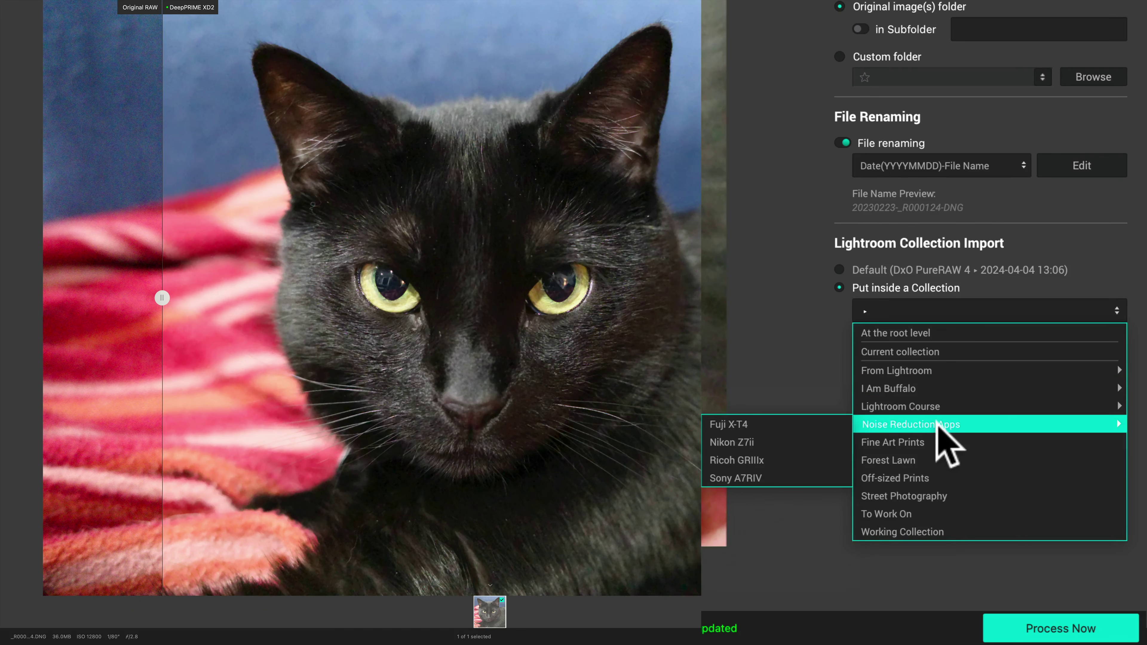
pyautogui.click(772, 459)
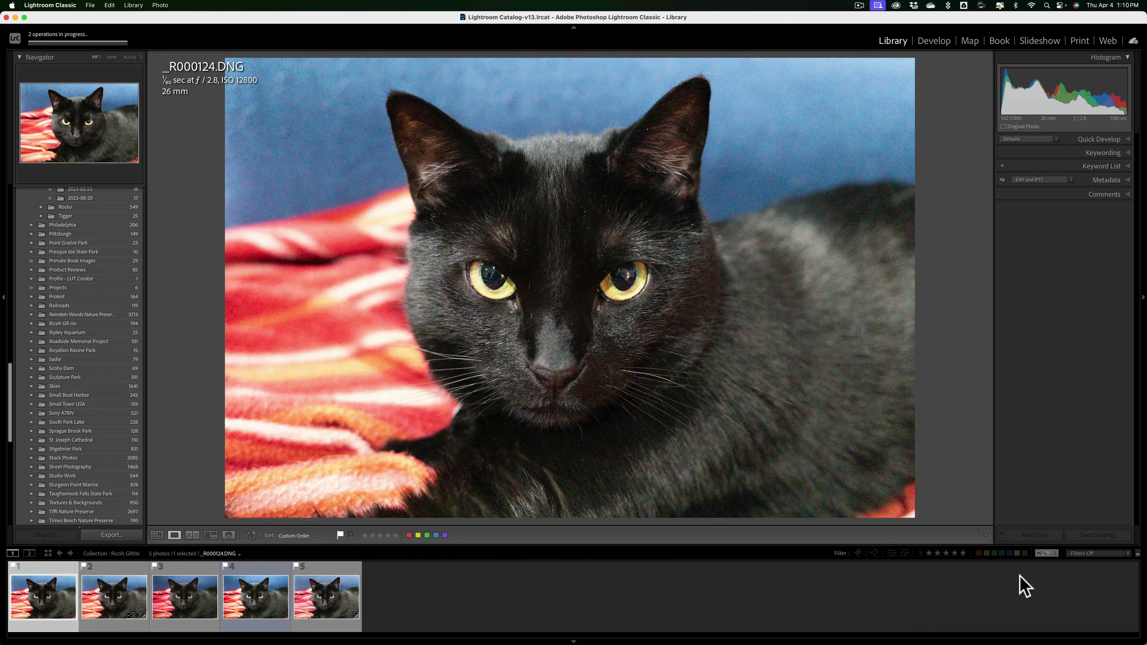
pyautogui.click(1024, 586)
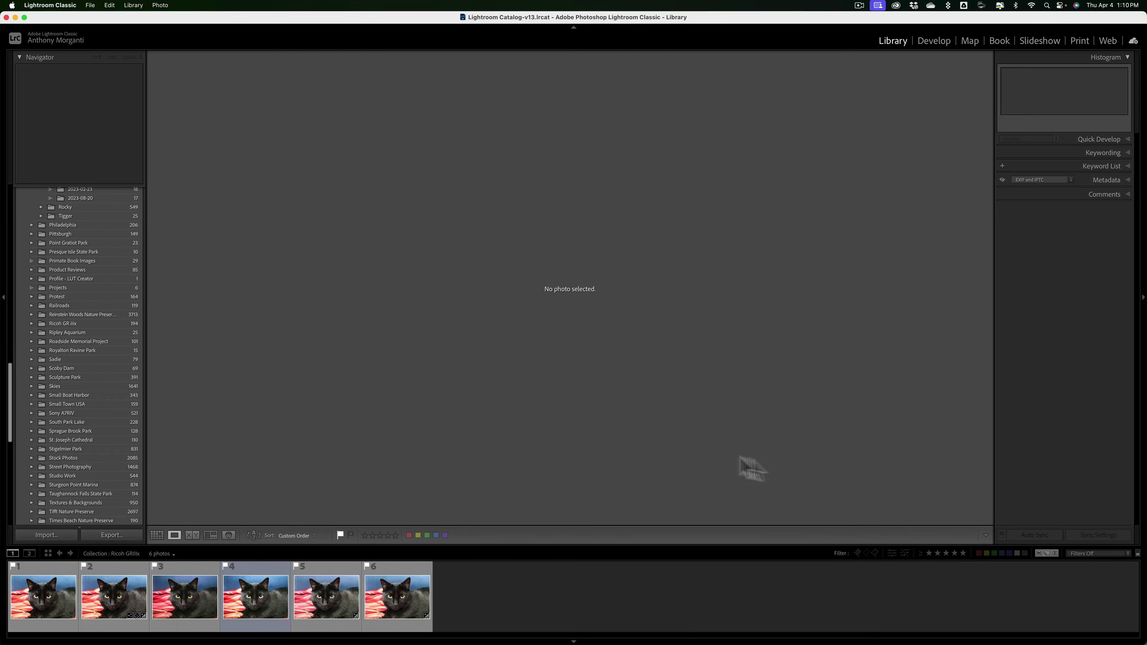
# Rename the returned 20230223-_R000124-DNG.dng as PureRAW 4
pyautogui.click(400, 606)
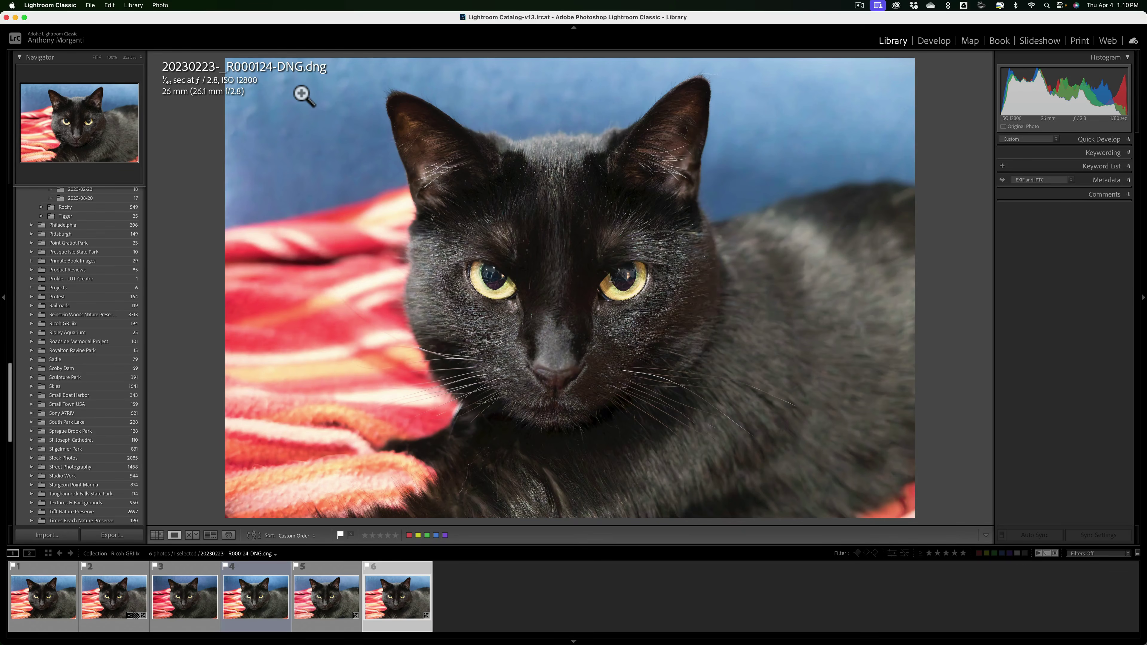
pyautogui.press('F2')
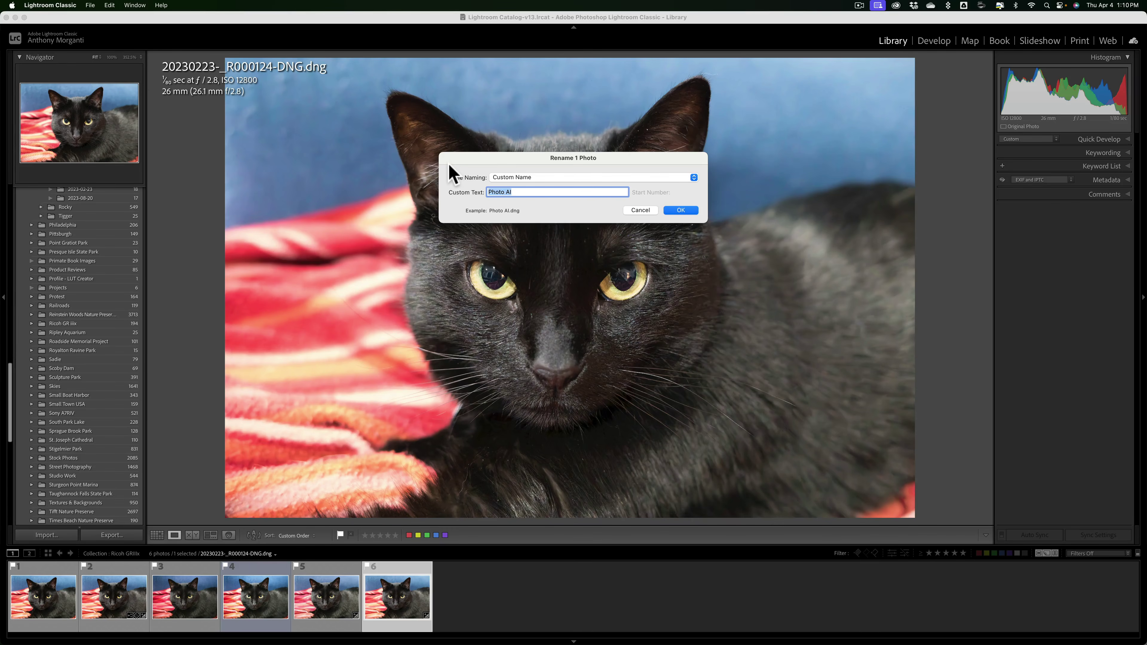
pyautogui.write('Pur')
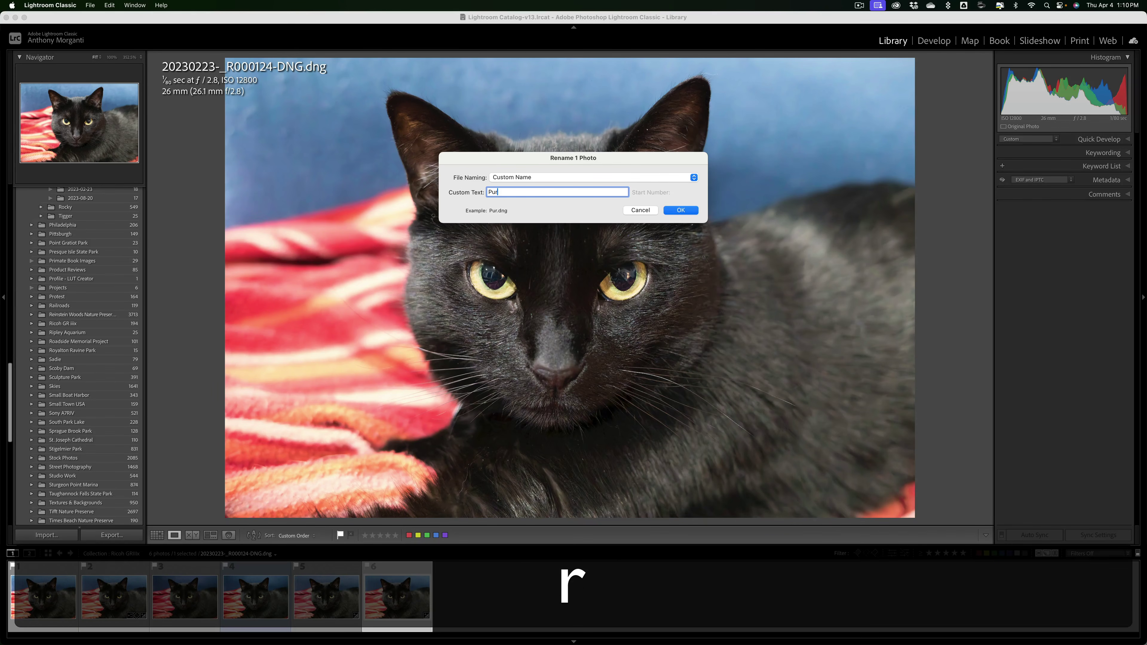
pyautogui.write('eRAW ')
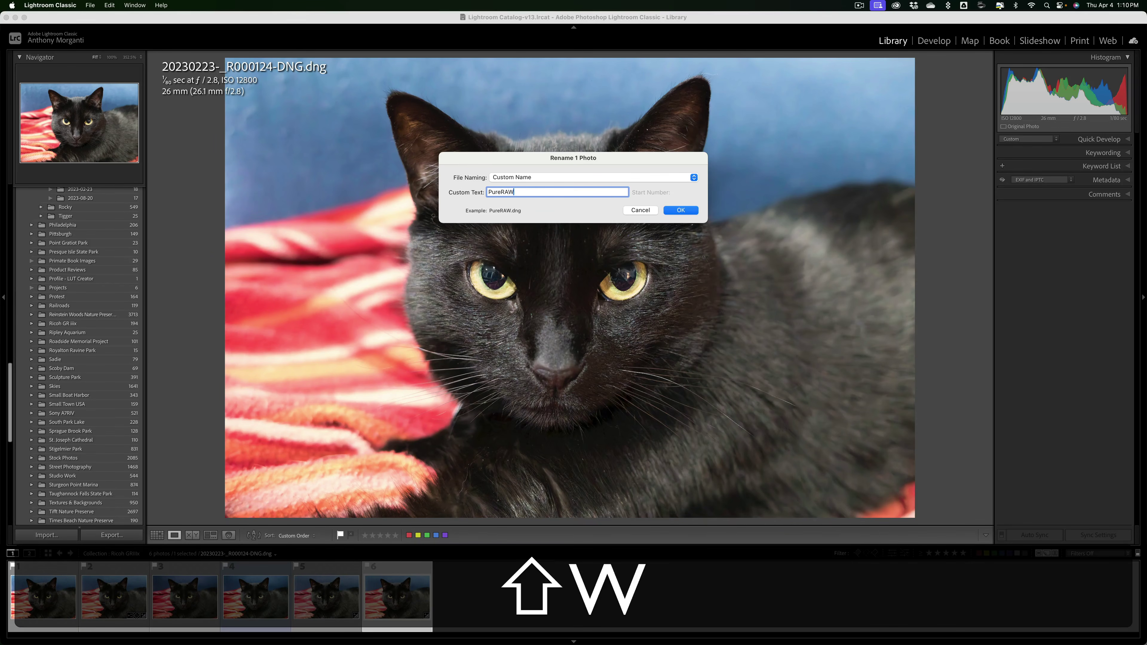
pyautogui.write('4')
pyautogui.press('Return')
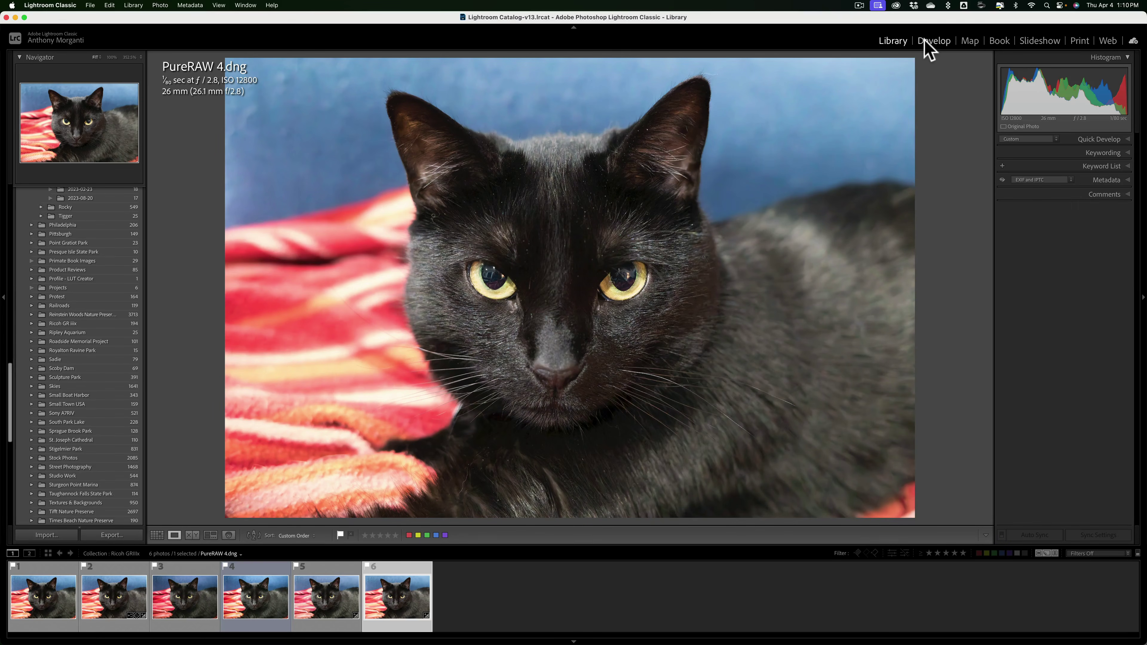
# Open the photo in the Develop module and view the original RAW, Lightroom, Luminar Neo, NoNoise AI 4, Photo AI and PureRAW 4 versions in order
pyautogui.click(933, 41)
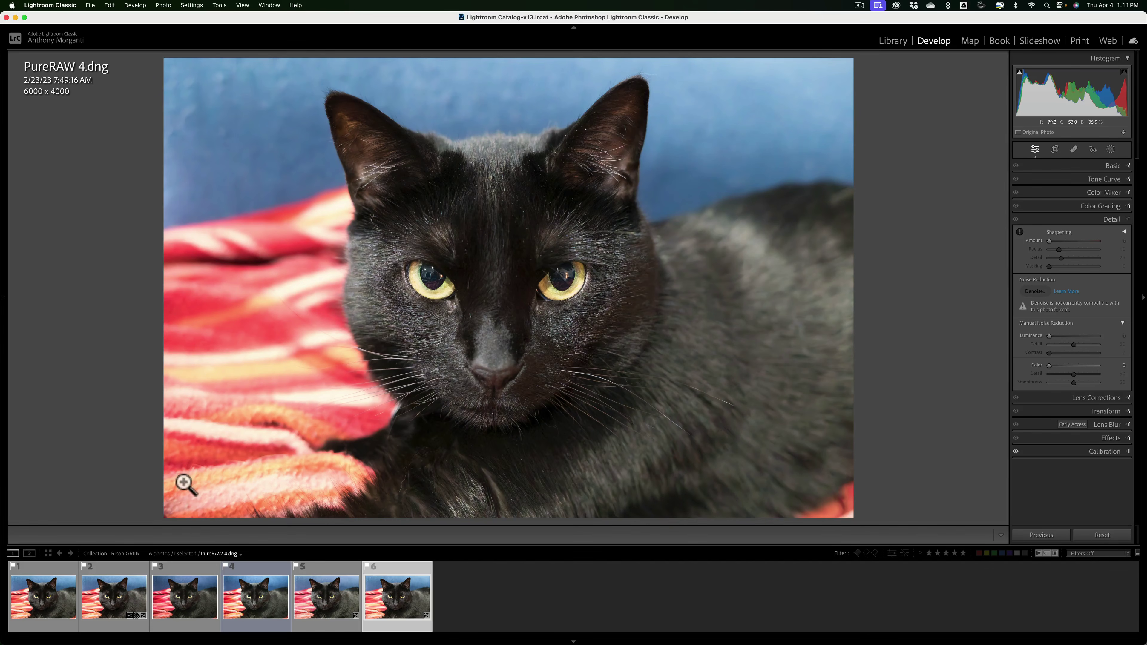
pyautogui.click(62, 605)
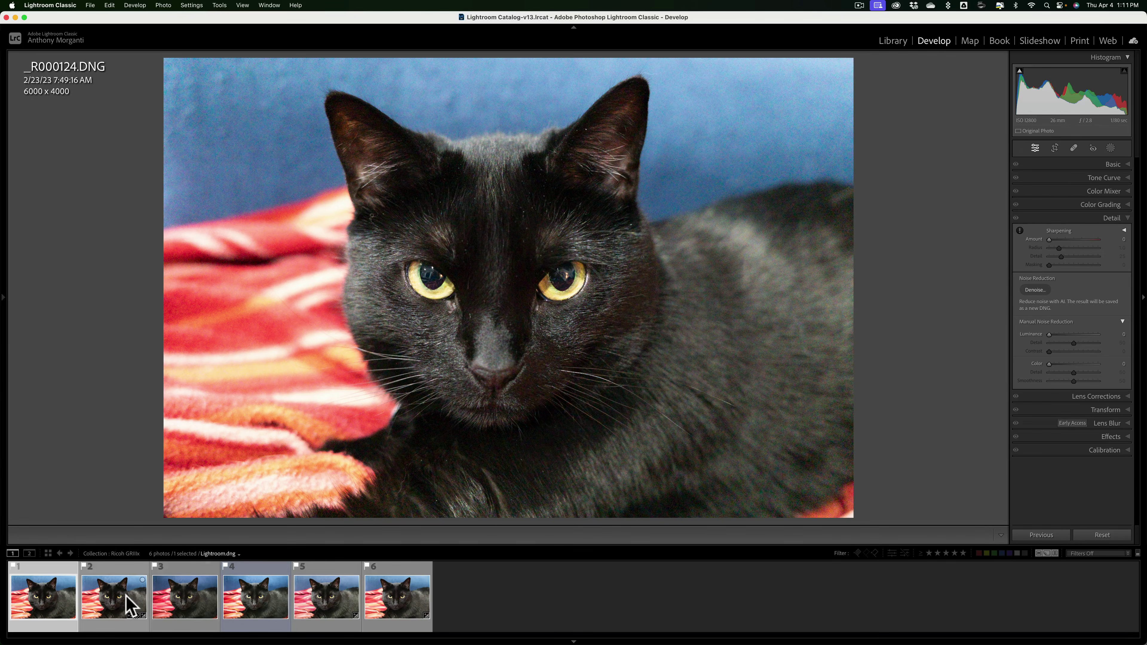
pyautogui.click(125, 596)
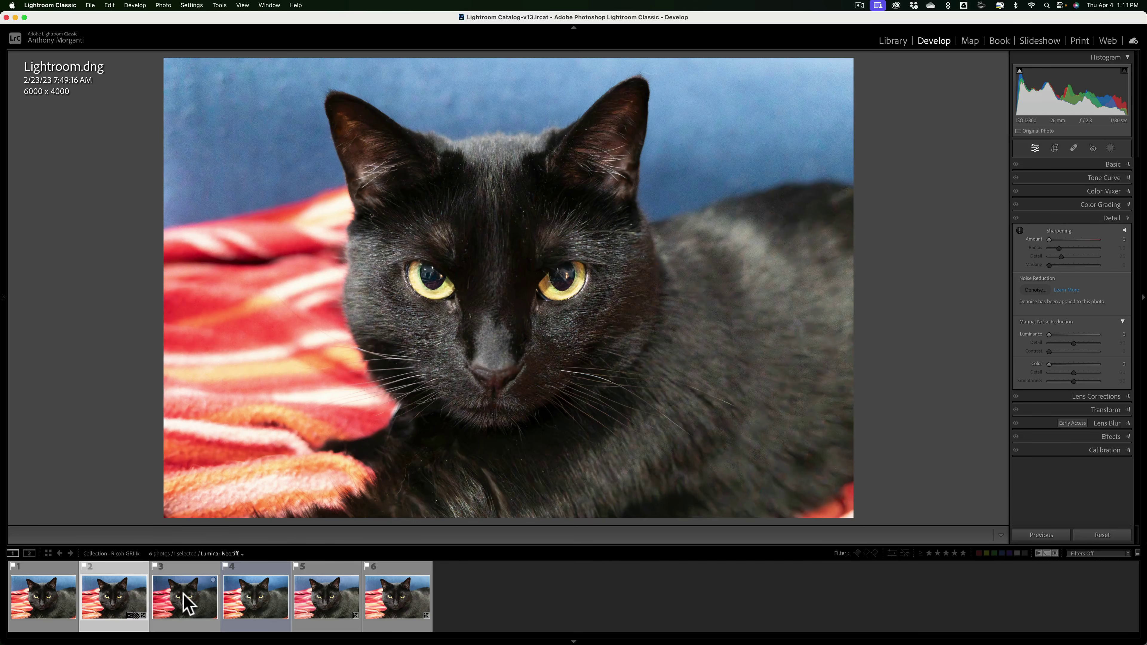
pyautogui.click(189, 604)
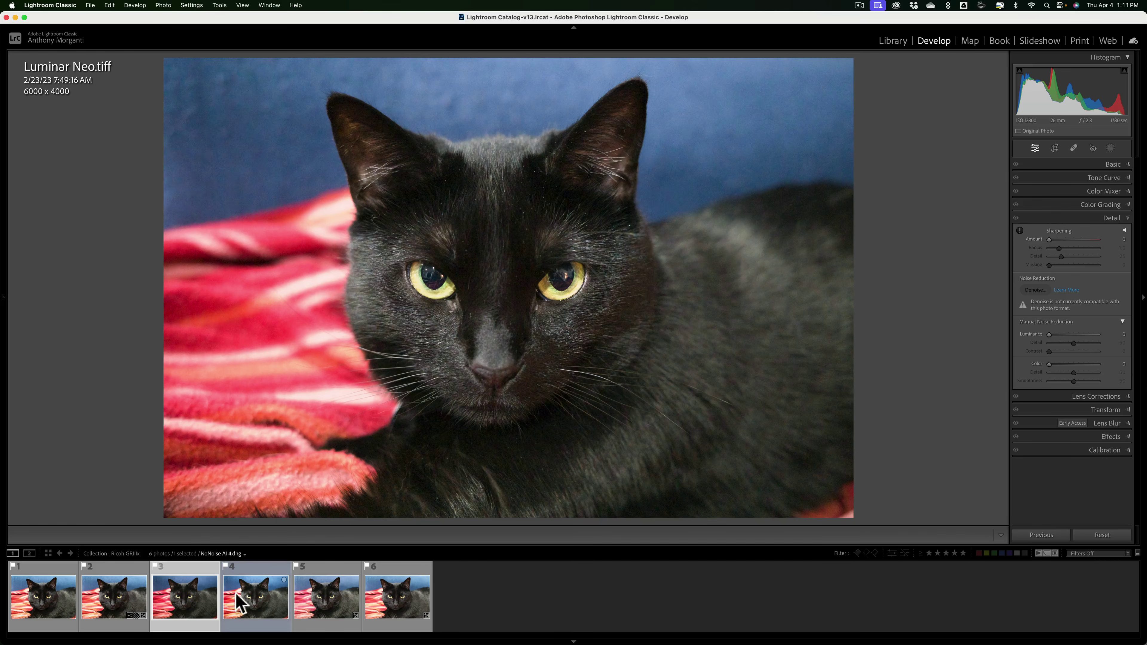
pyautogui.click(251, 602)
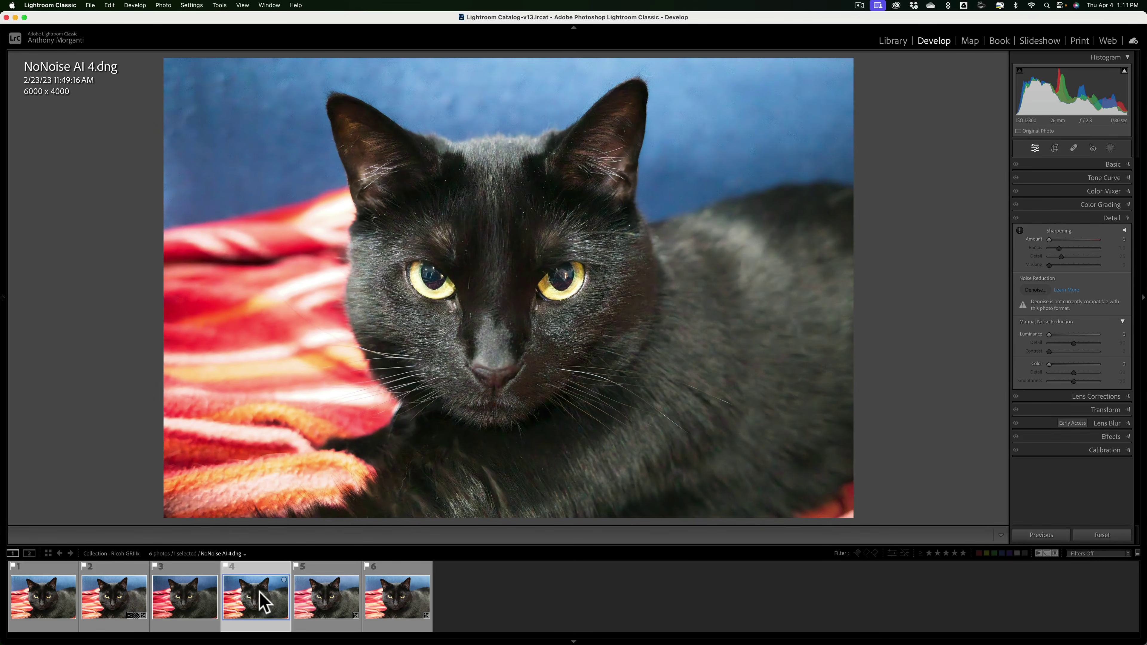
pyautogui.click(329, 603)
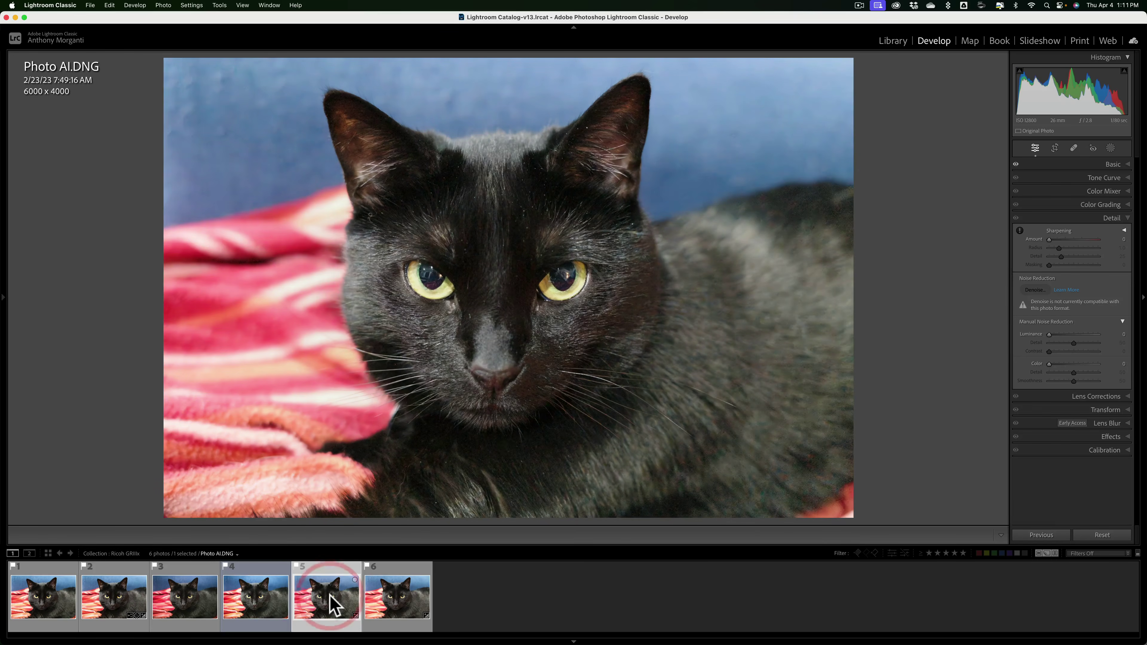
pyautogui.click(416, 607)
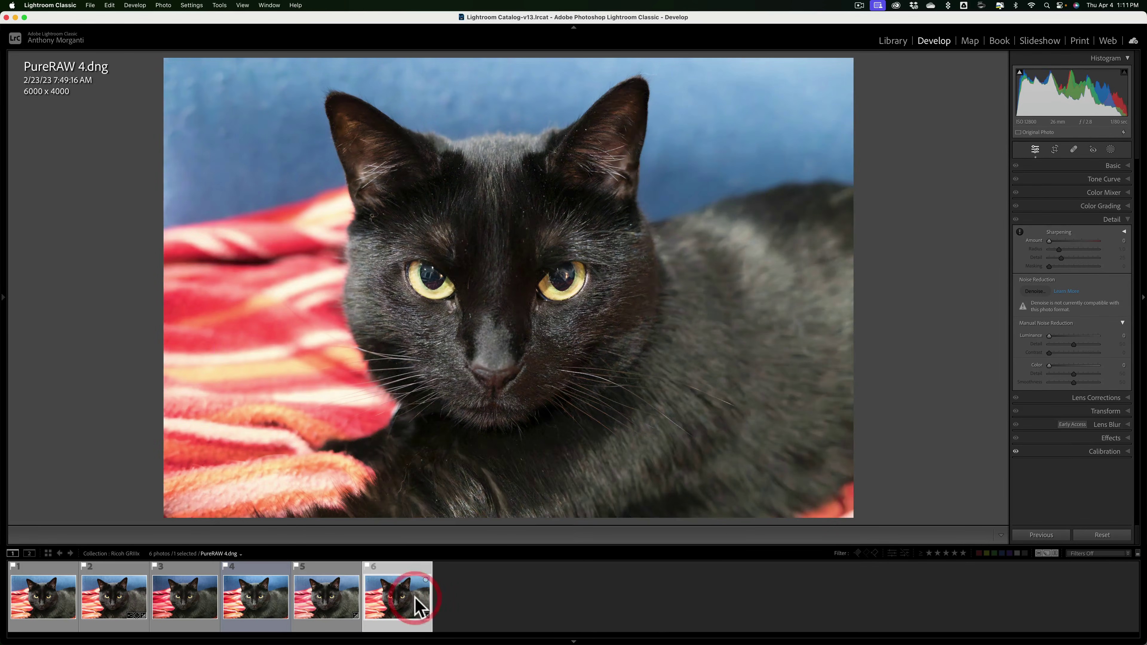
# Compare Photo AI with PureRAW 4 at full view, and go back through the other versions to the original RAW
pyautogui.click(330, 604)
pyautogui.click(382, 596)
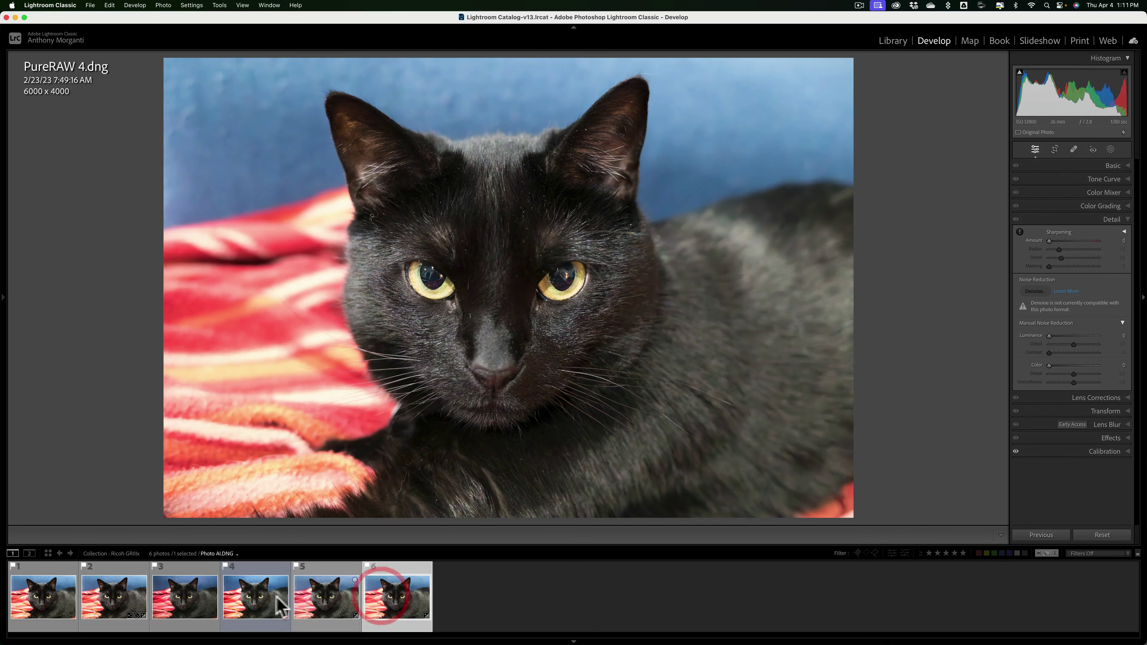
pyautogui.click(256, 601)
pyautogui.click(190, 600)
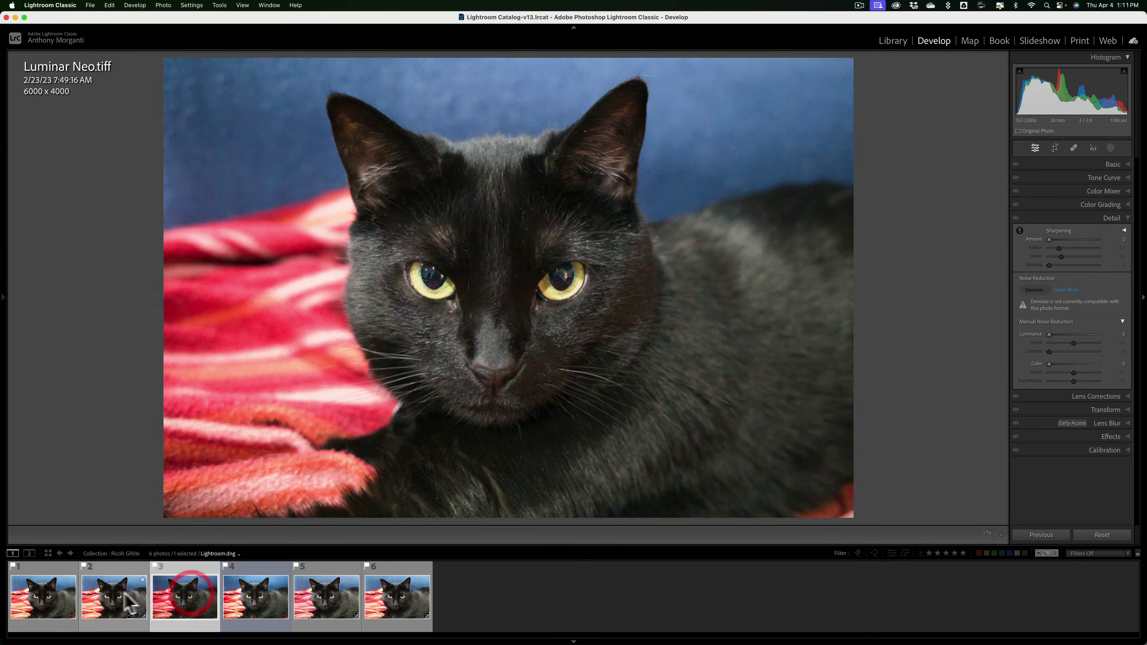
pyautogui.click(109, 592)
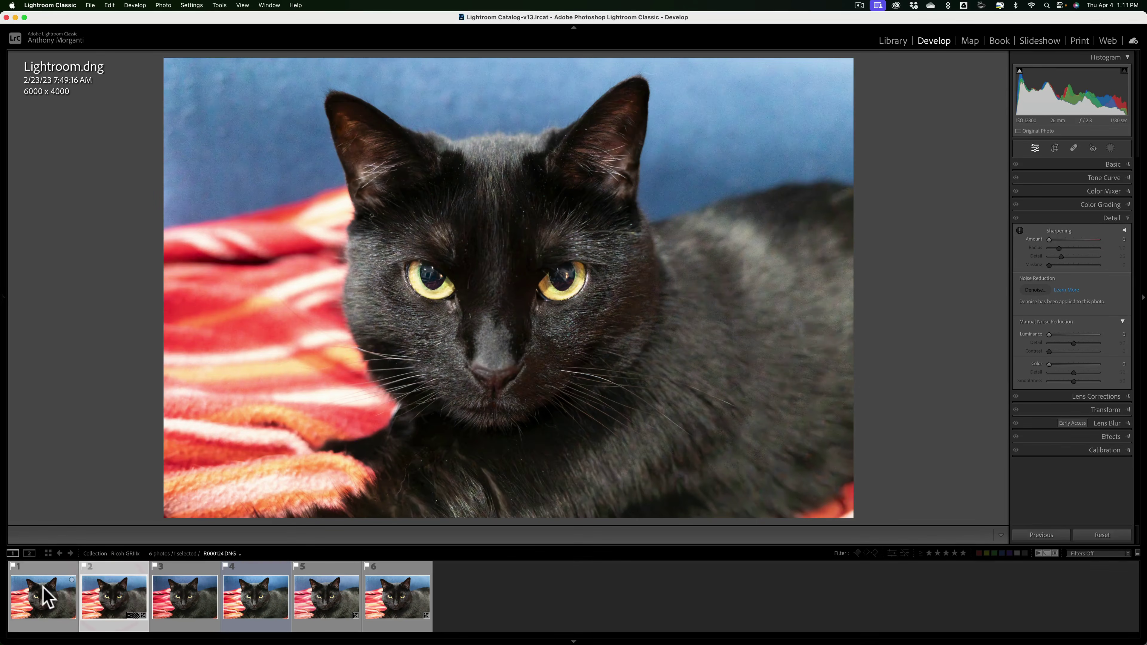
pyautogui.click(47, 596)
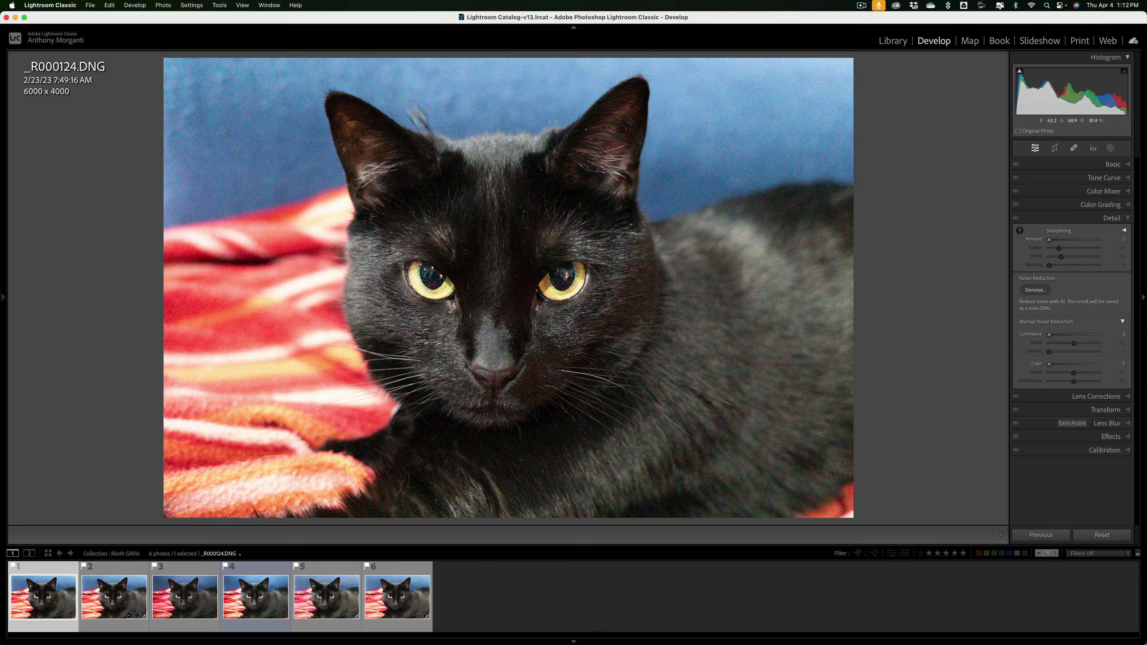
# Lock the zoom position and zoom in on the original RAW where the blue background and blanket meet the base of the cat's ear
pyautogui.click(243, 5)
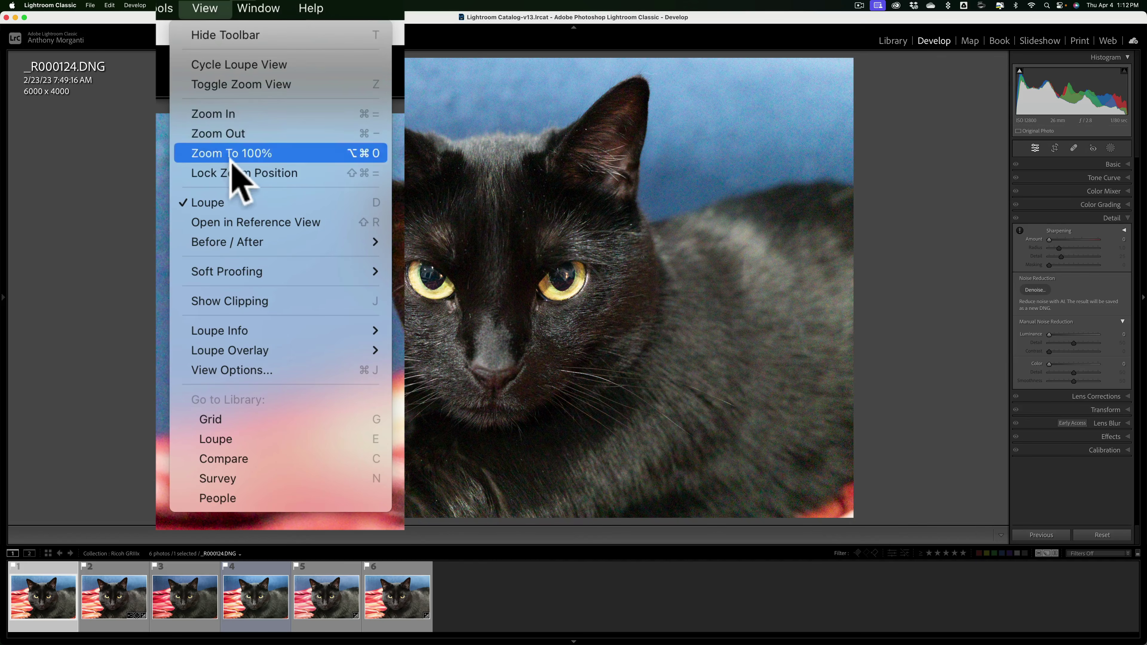
pyautogui.click(233, 173)
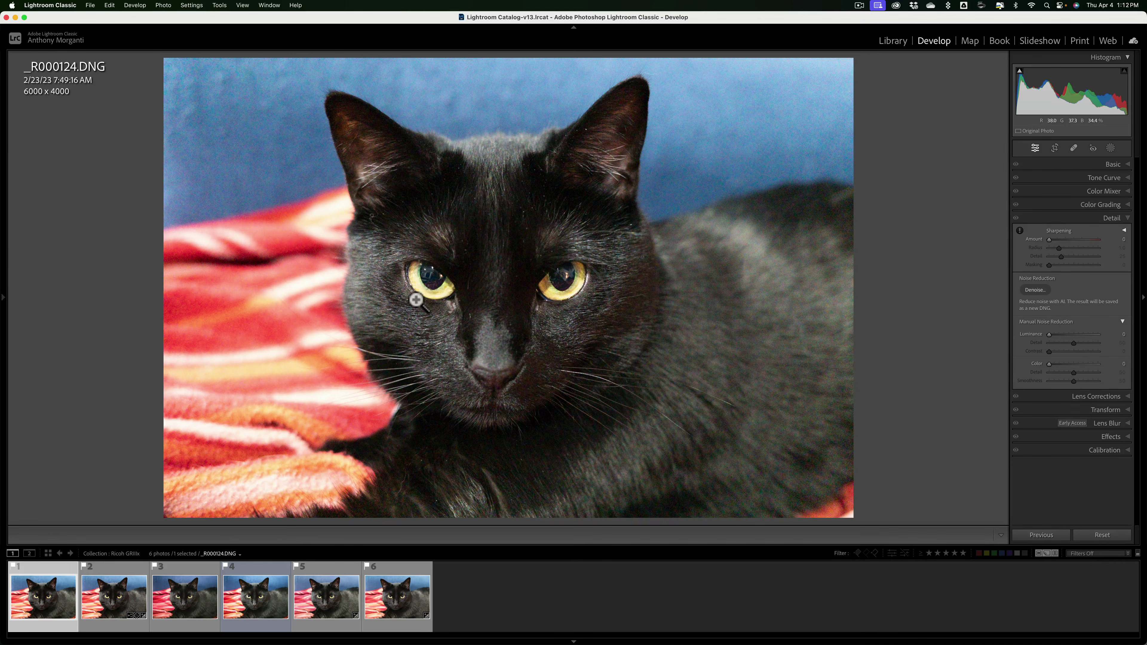
pyautogui.click(325, 164)
pyautogui.moveTo(376, 262); pyautogui.dragTo(423, 144)
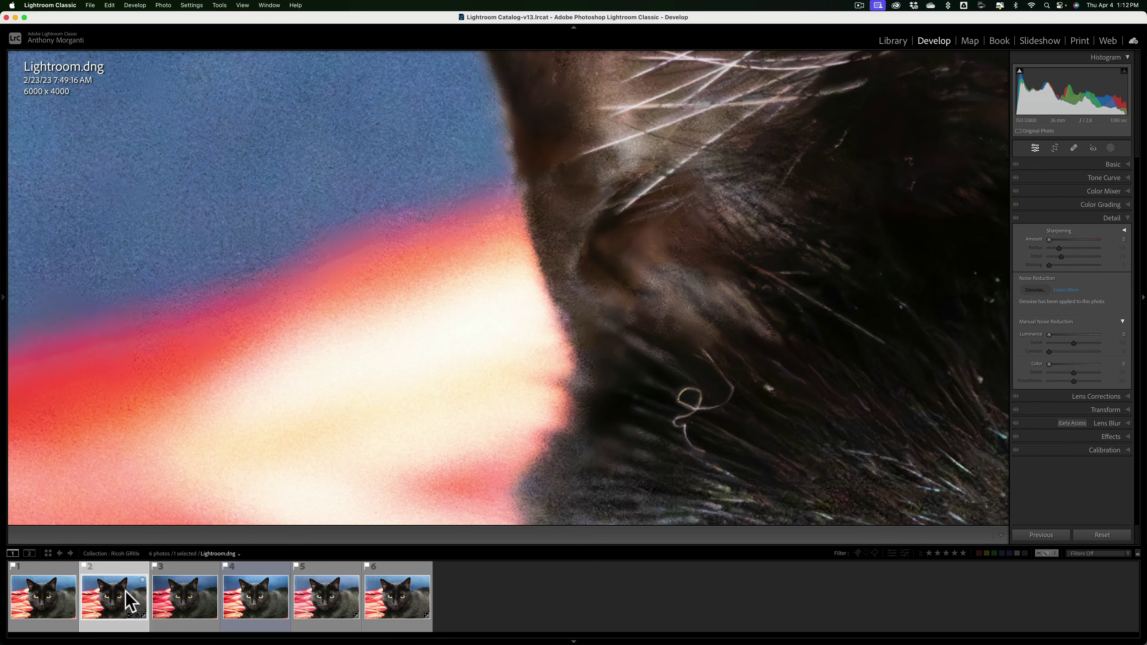
# Compare the Luminar Neo, NoNoise AI 4, Photo AI and PureRAW 4 versions in the same close-up of blanket and fur, and return to full view
pyautogui.click(180, 591)
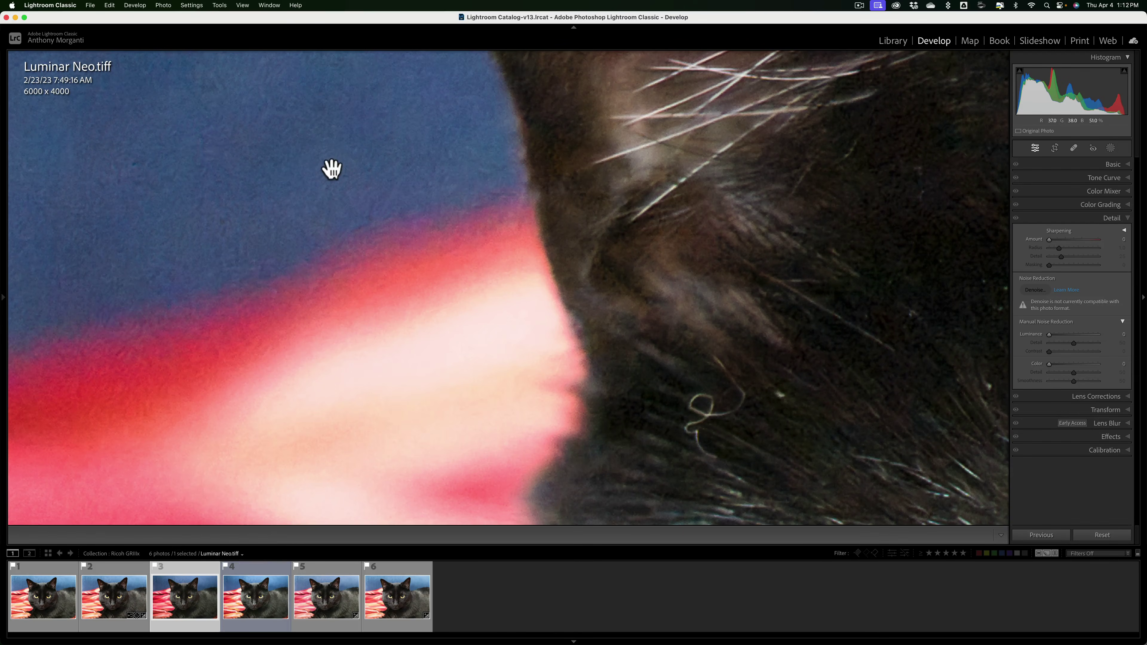
pyautogui.click(252, 598)
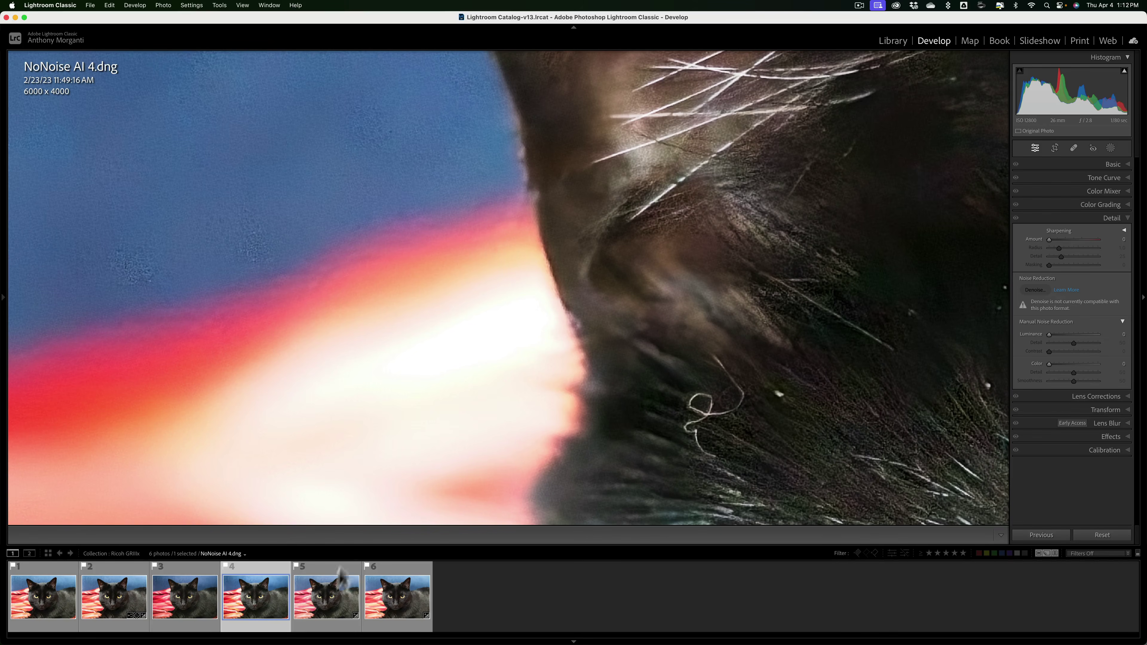
pyautogui.click(329, 590)
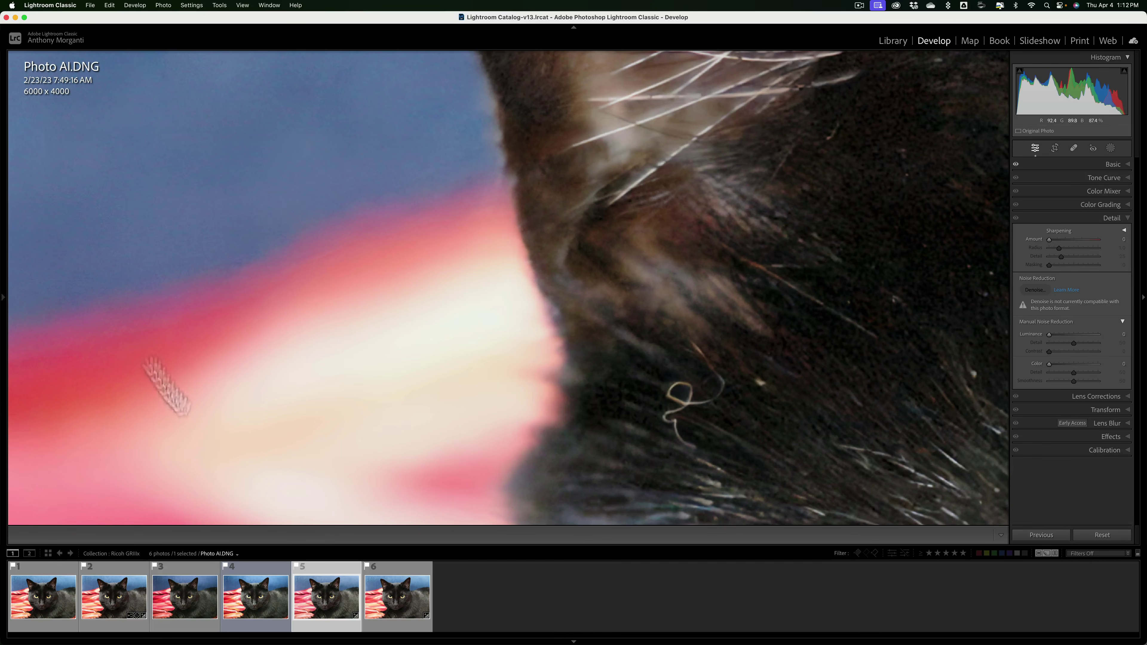
pyautogui.click(389, 587)
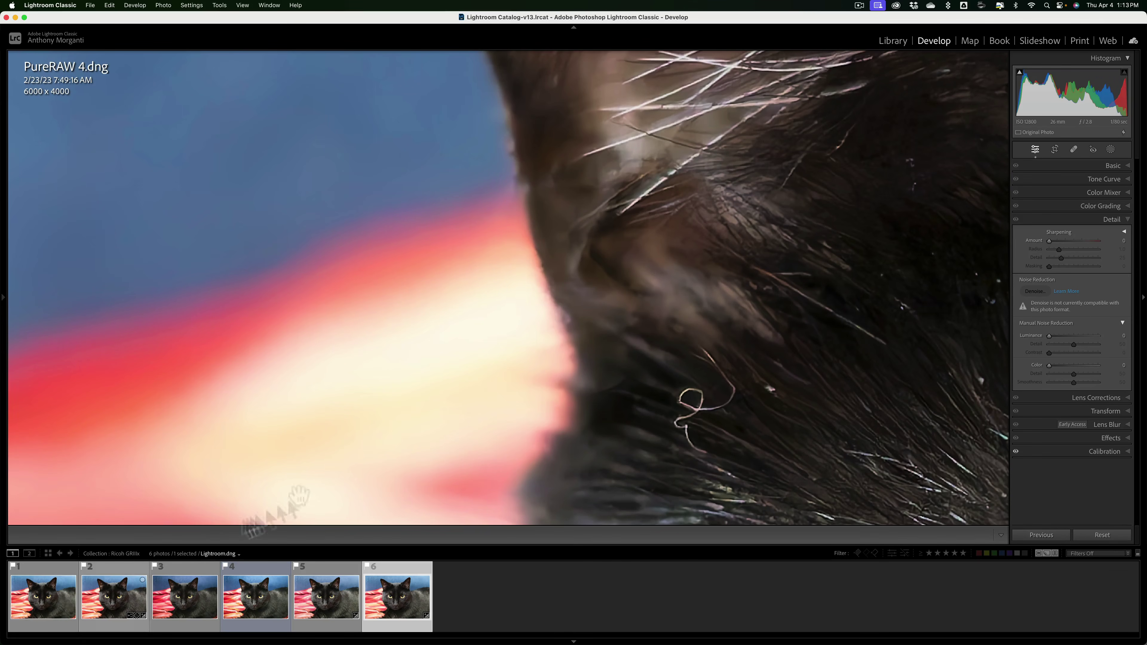
pyautogui.click(675, 323)
# Zoom in on the cat's eye in the original RAW and compare the same area in all five denoised versions
pyautogui.click(39, 591)
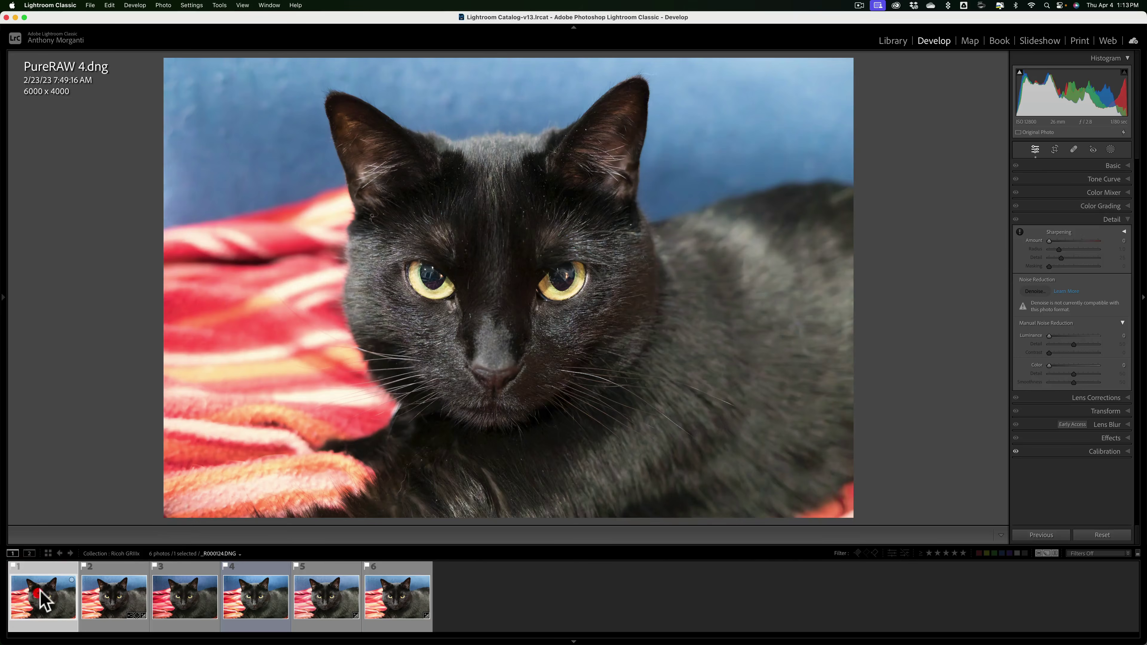
pyautogui.click(425, 310)
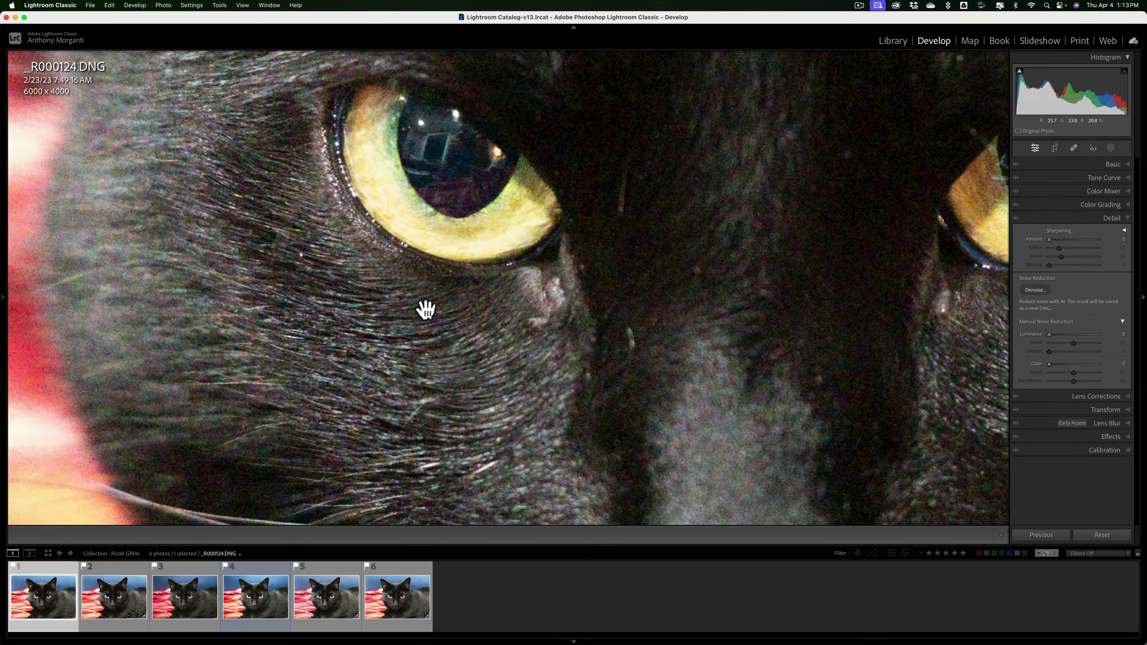
pyautogui.moveTo(425, 311); pyautogui.dragTo(483, 470)
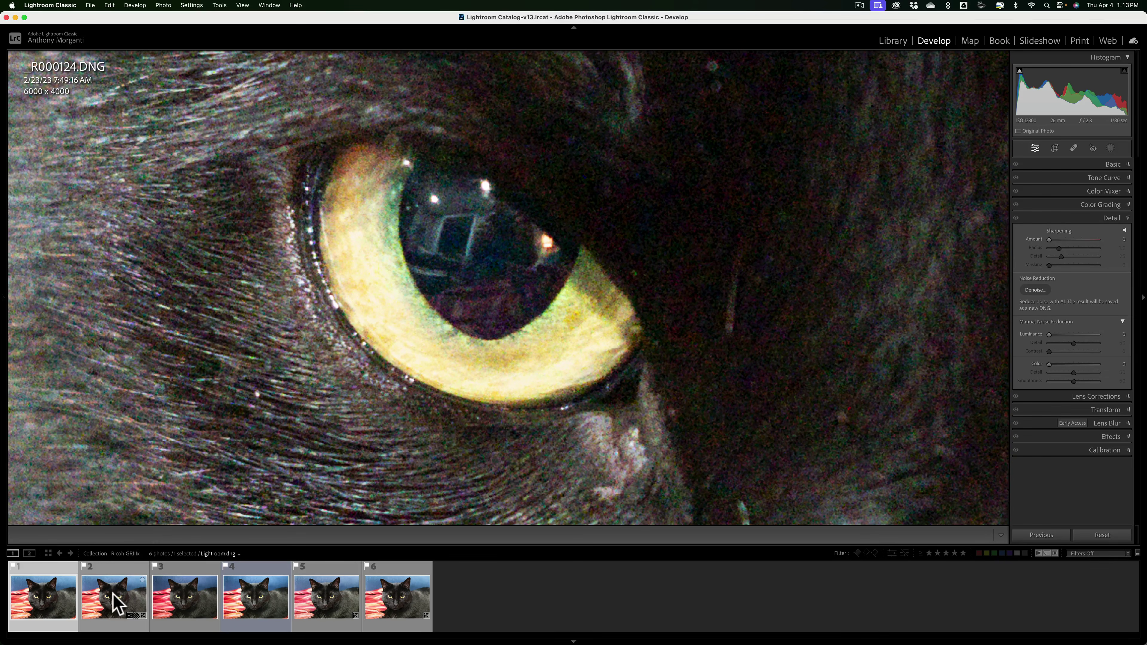
pyautogui.click(112, 593)
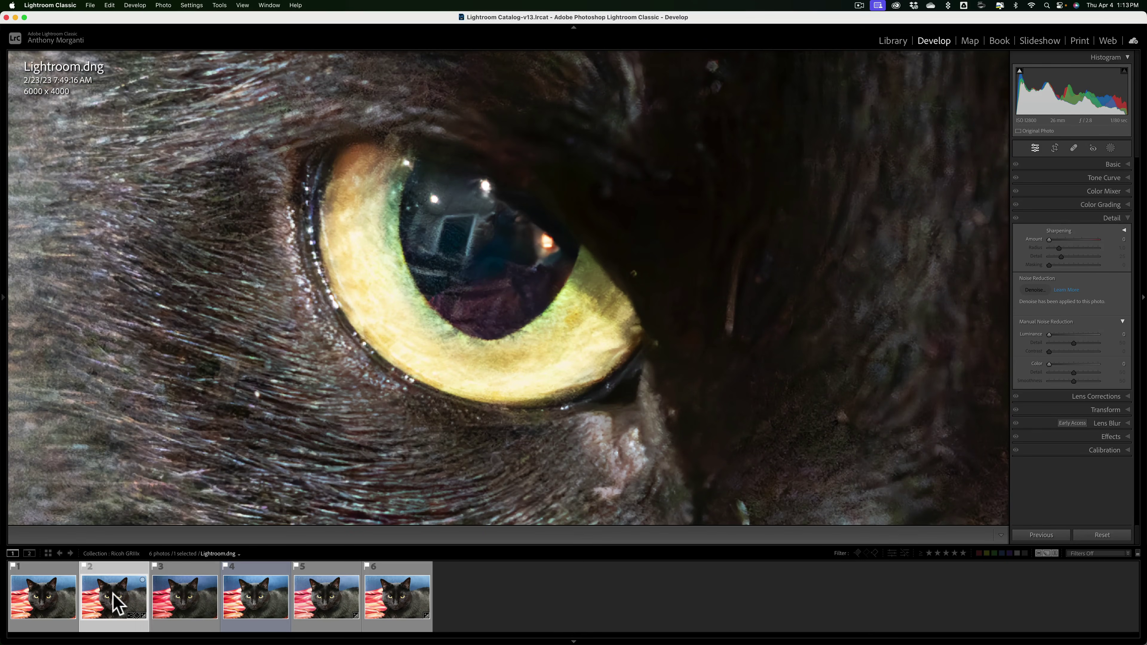
pyautogui.click(184, 596)
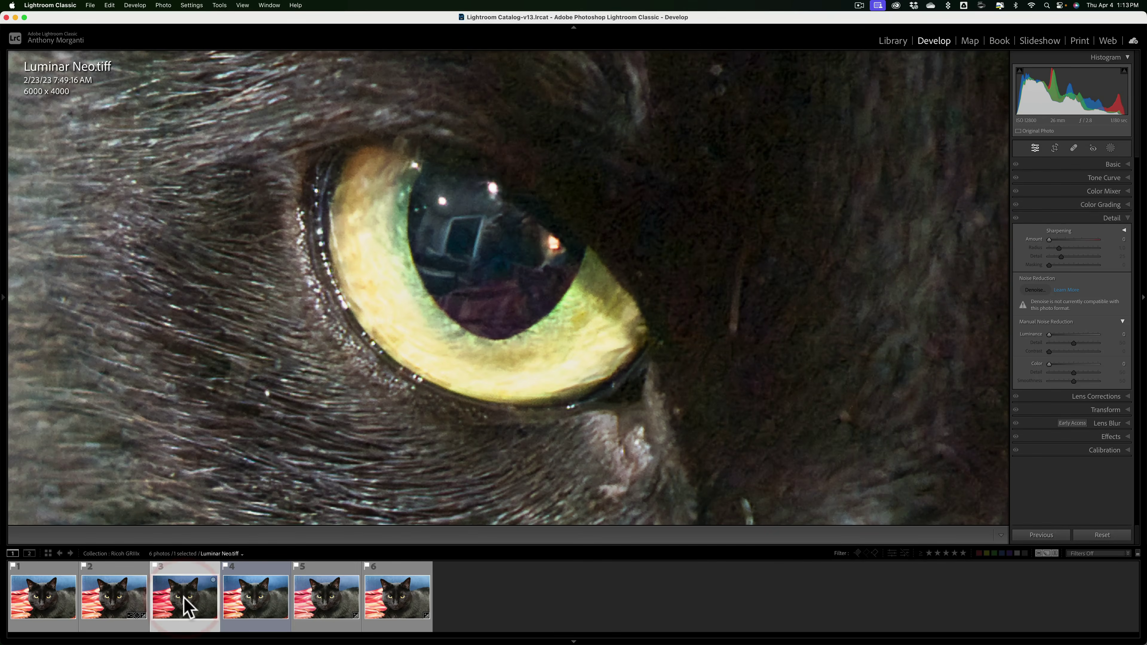
pyautogui.click(248, 598)
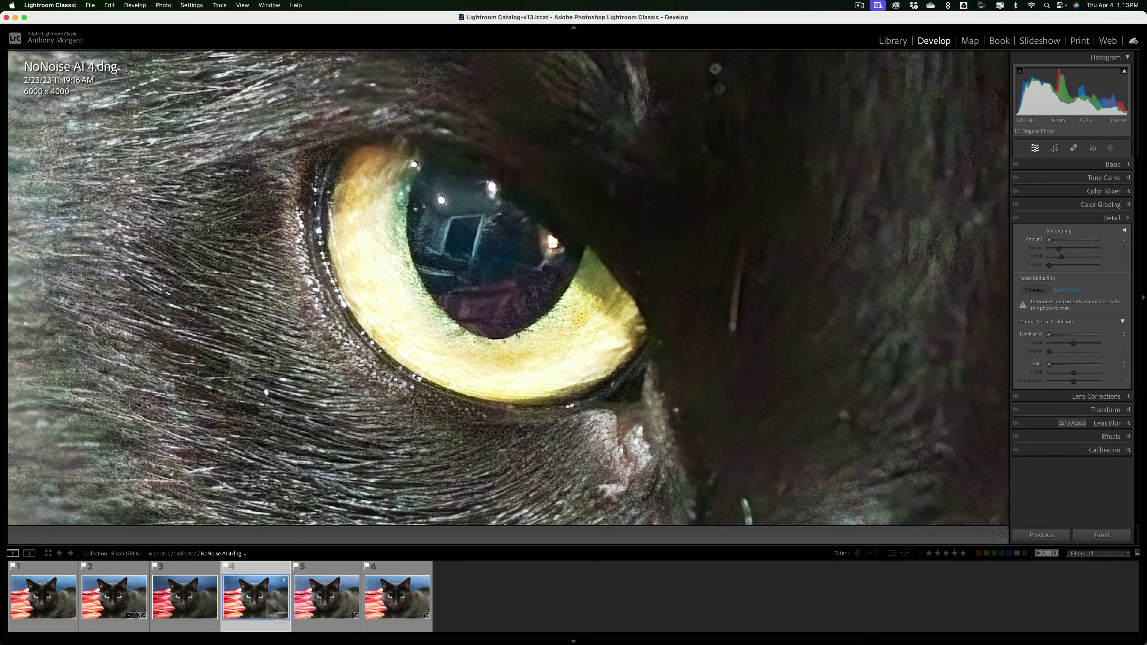
pyautogui.click(317, 605)
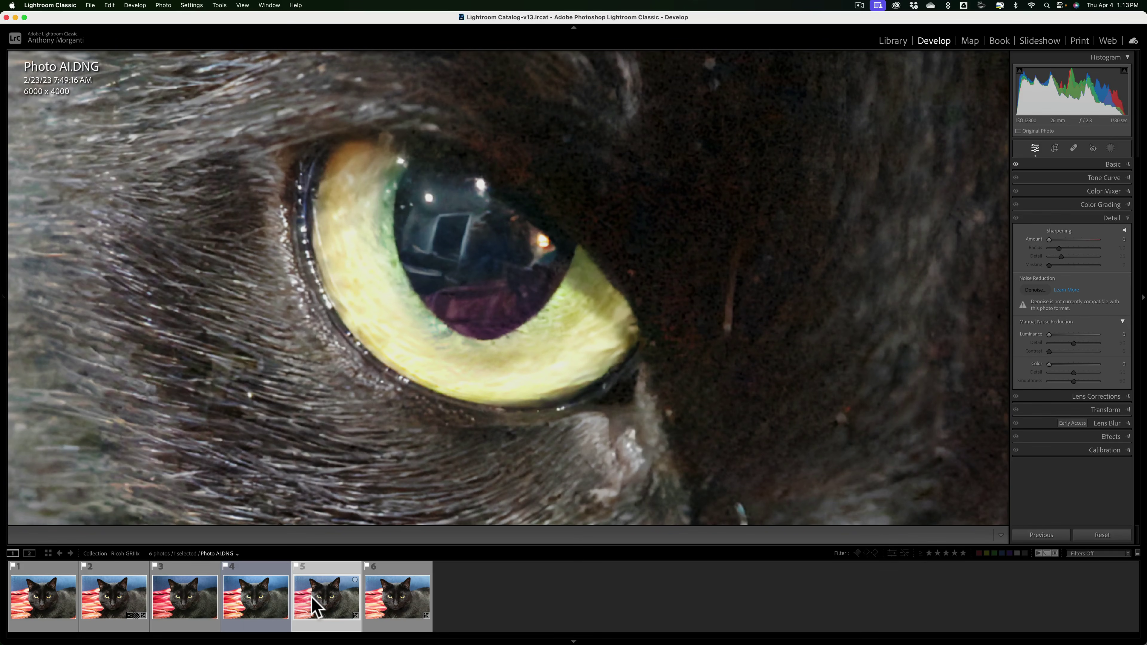
pyautogui.click(406, 597)
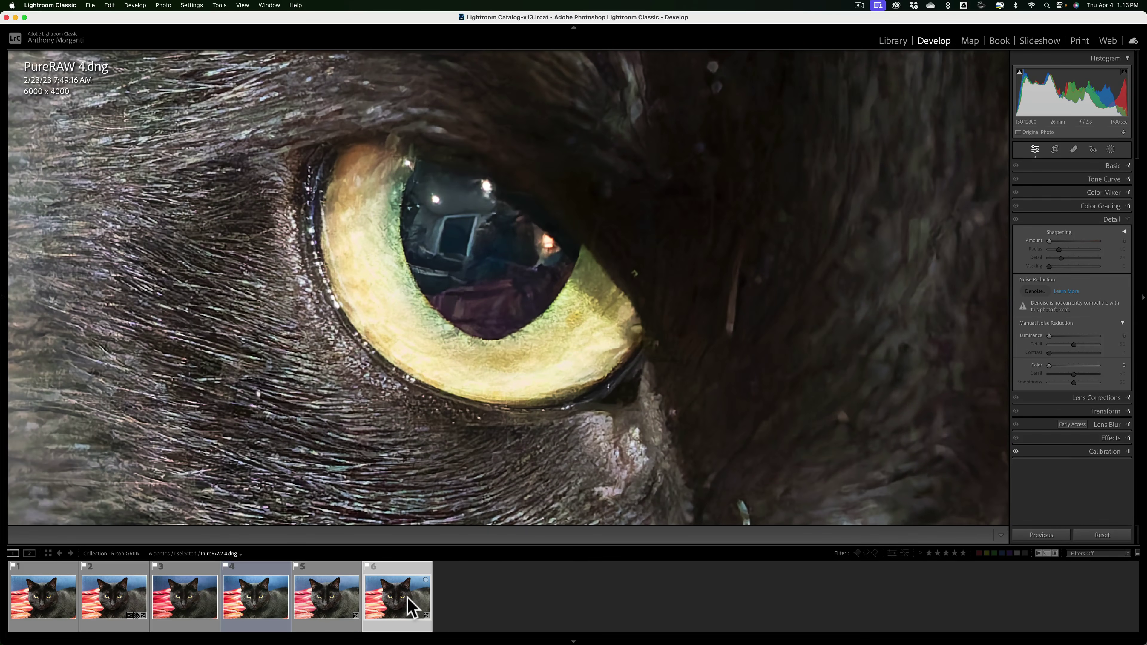
pyautogui.click(514, 391)
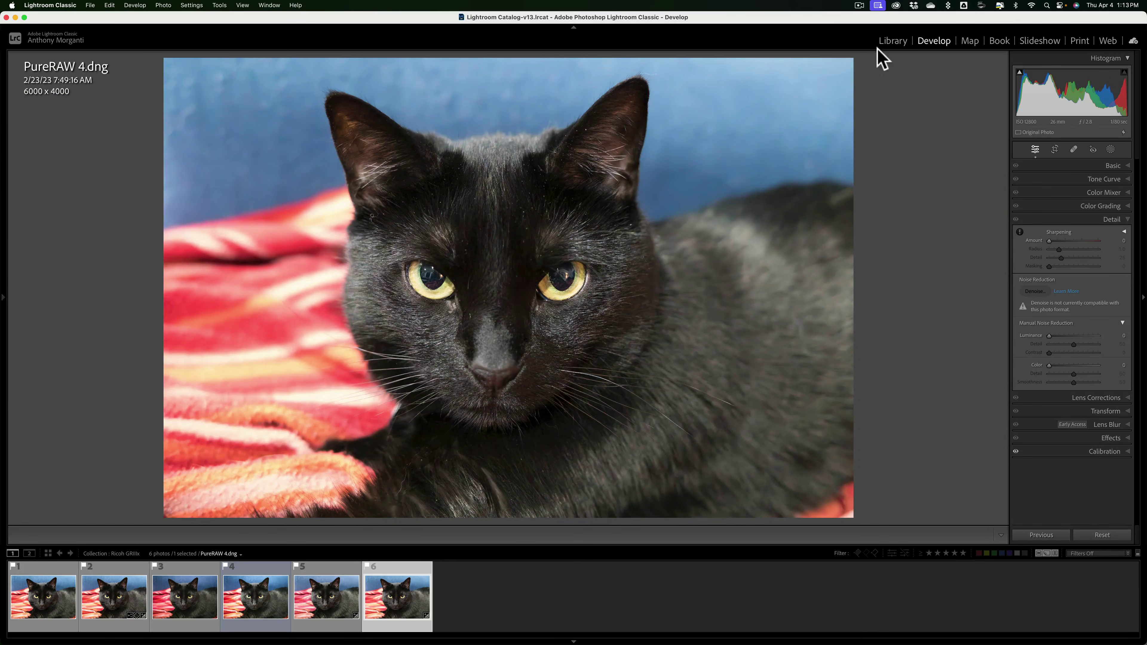
# Return to the Library module and open the Fuji X-T4 collection under Noise Reduction Apps
pyautogui.click(890, 40)
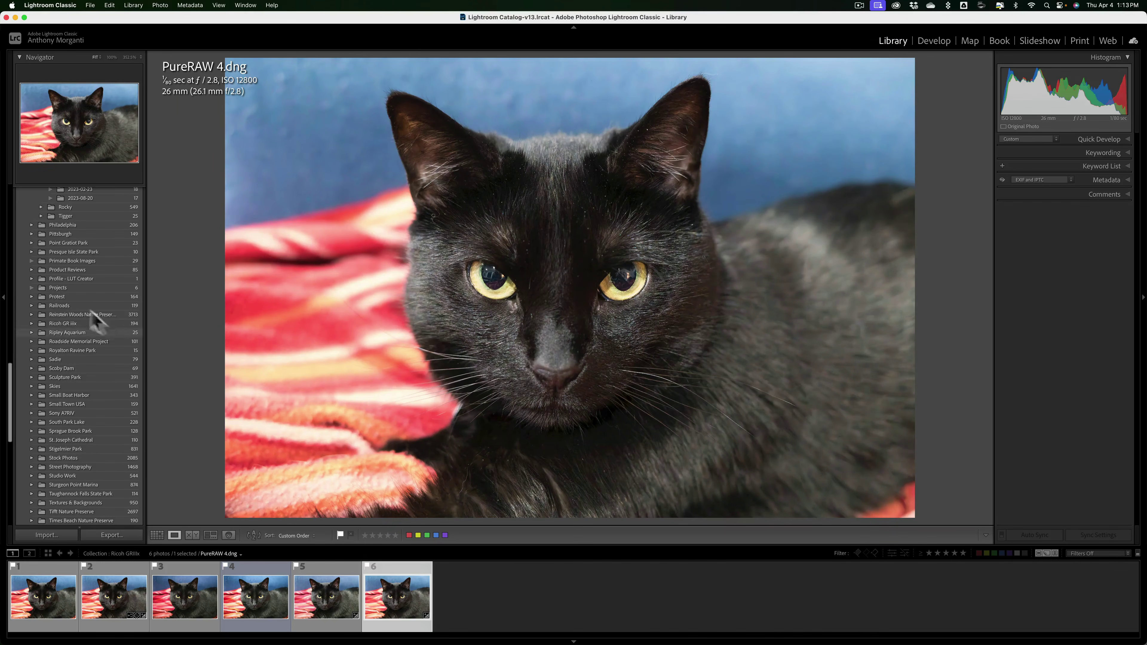
pyautogui.scroll(-1, 51, 302)
pyautogui.scroll(-15, 51, 301)
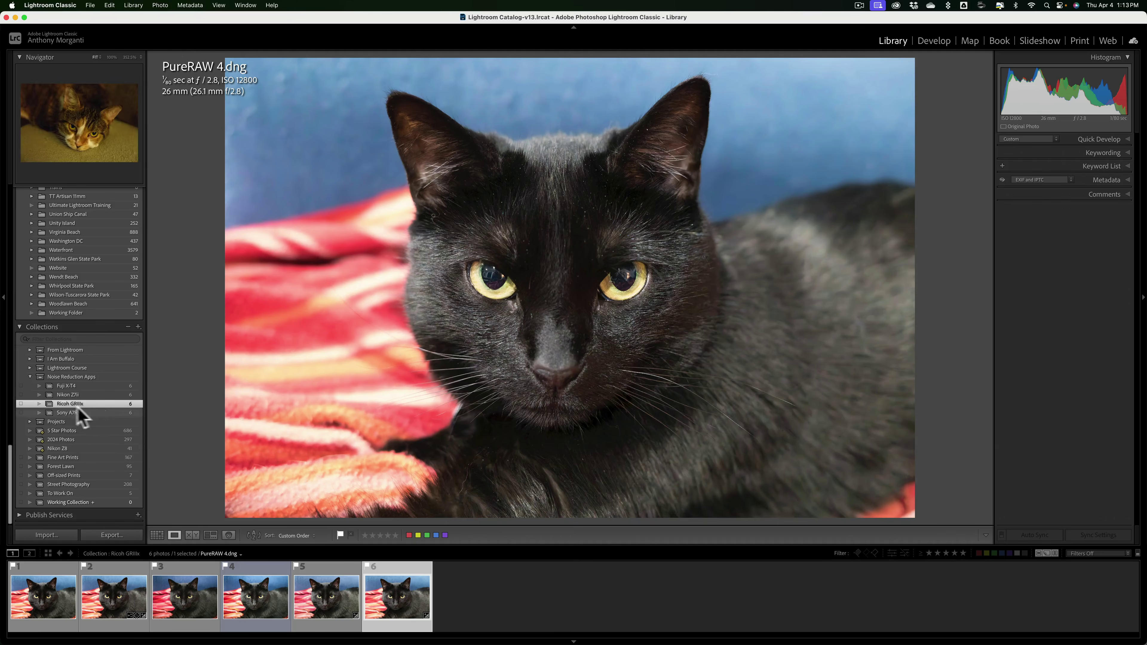
pyautogui.click(68, 386)
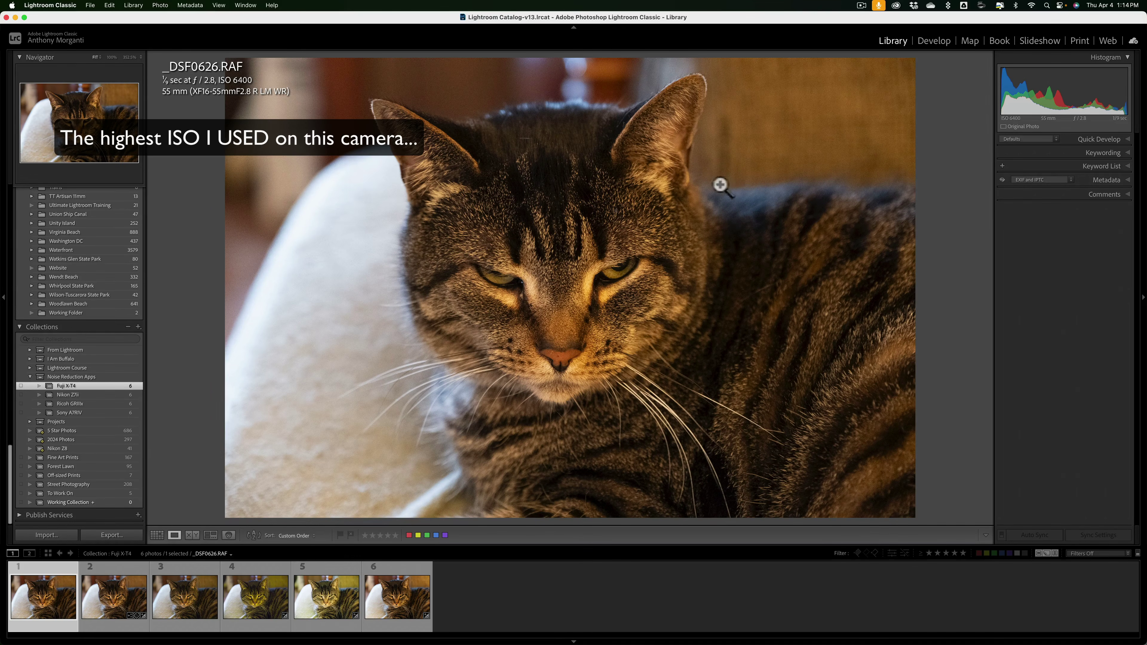
# Zoom in on the Fuji original RAW where the cat's cheek meets the blue background, compare all five denoised versions there, and return to full view
pyautogui.click(711, 183)
pyautogui.moveTo(710, 183); pyautogui.dragTo(730, 140)
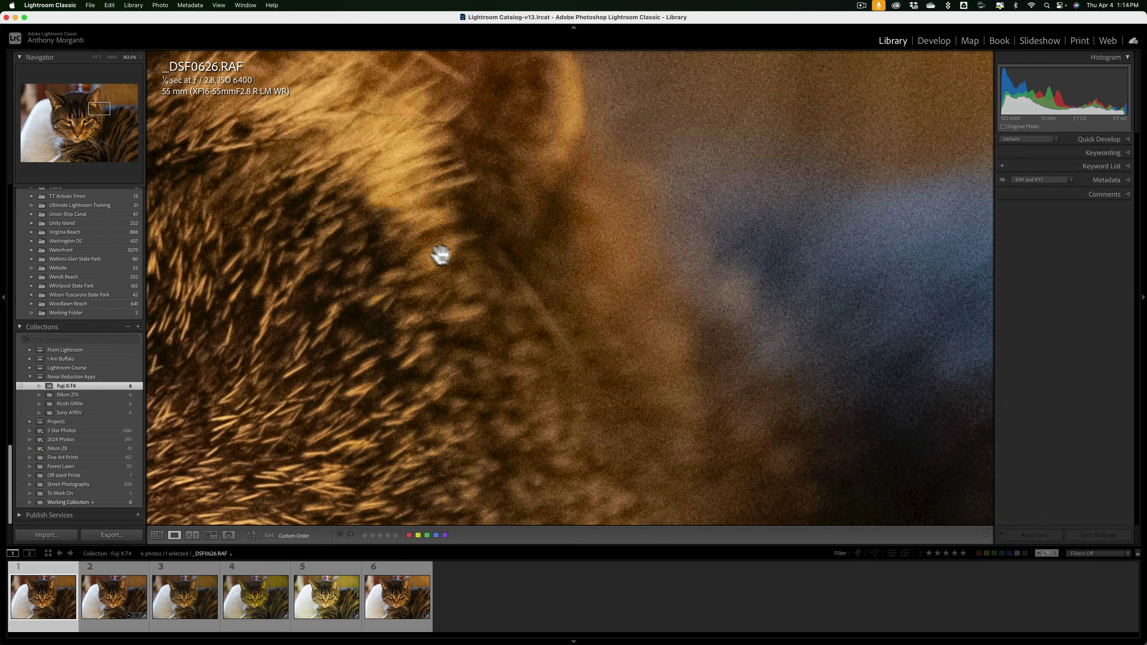
pyautogui.click(113, 604)
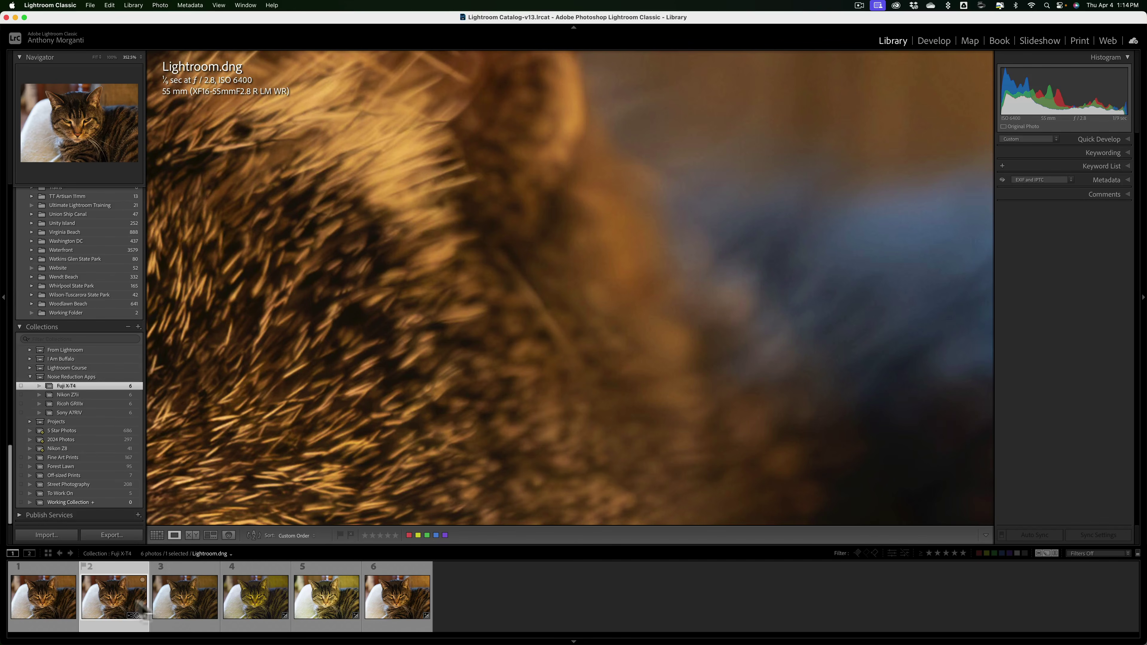
pyautogui.click(174, 603)
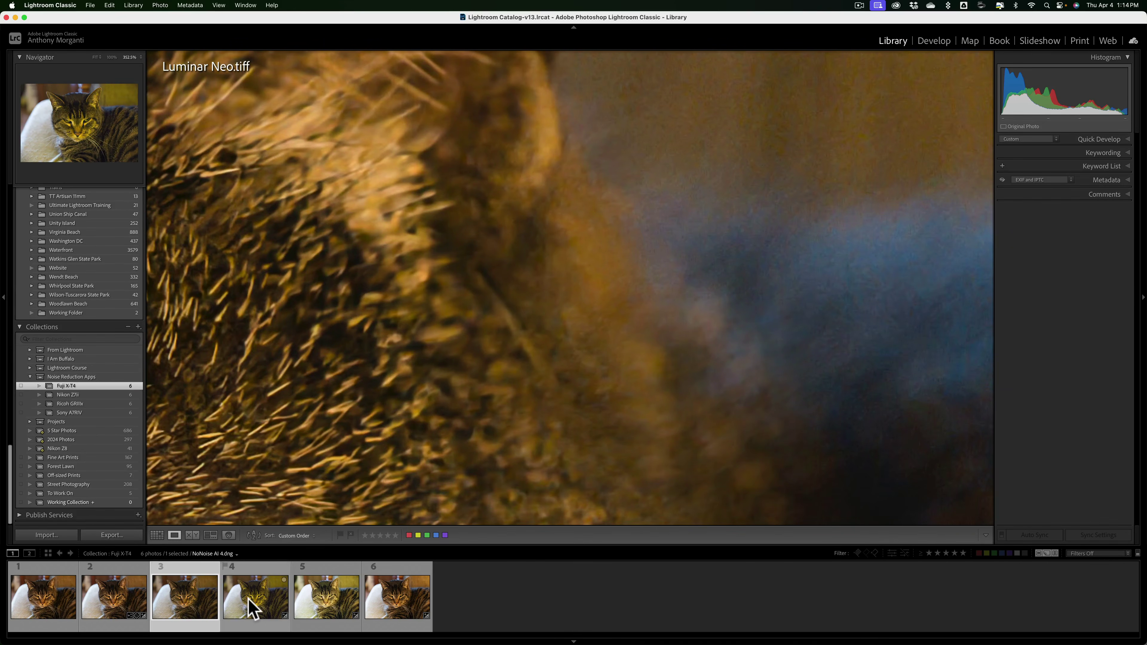
pyautogui.click(252, 607)
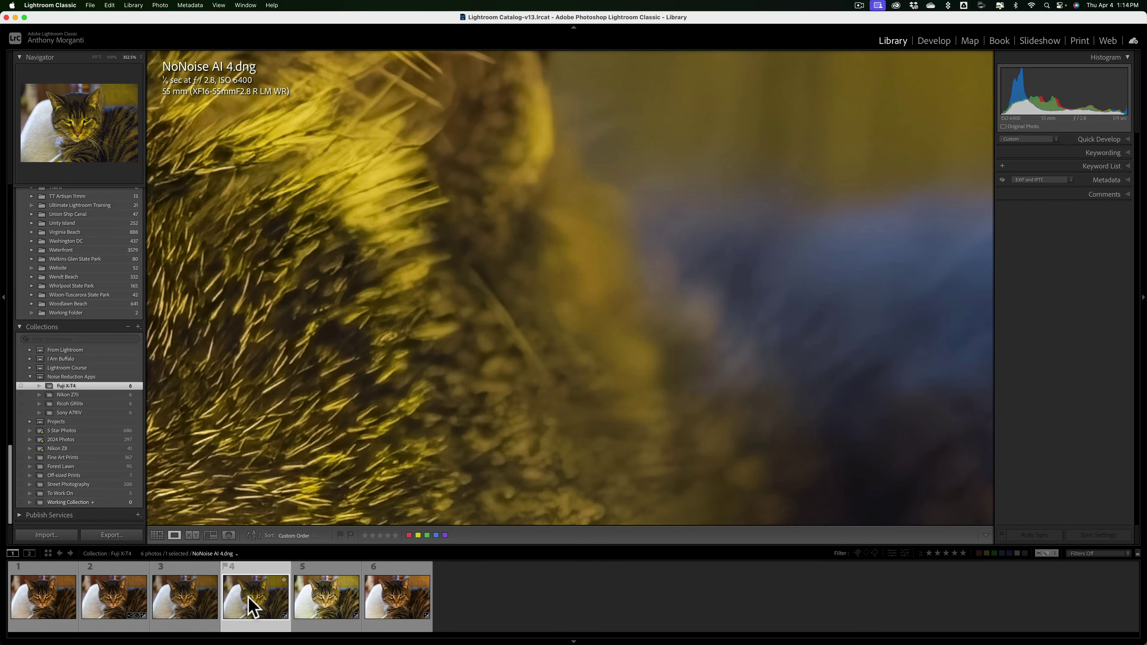
pyautogui.click(328, 602)
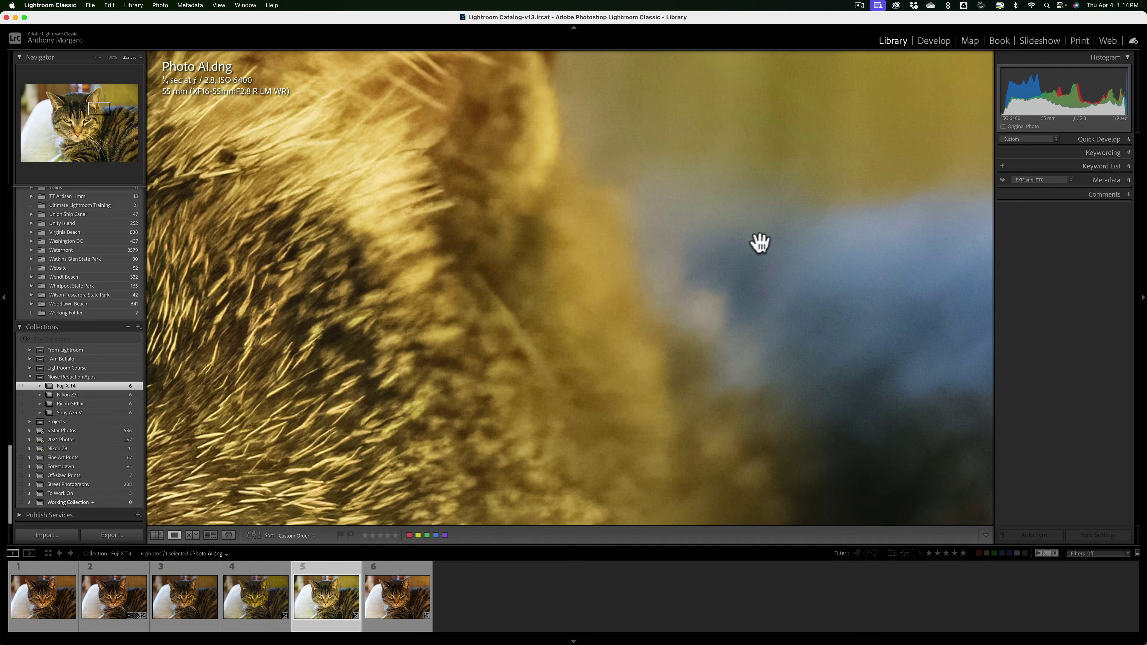
pyautogui.click(394, 608)
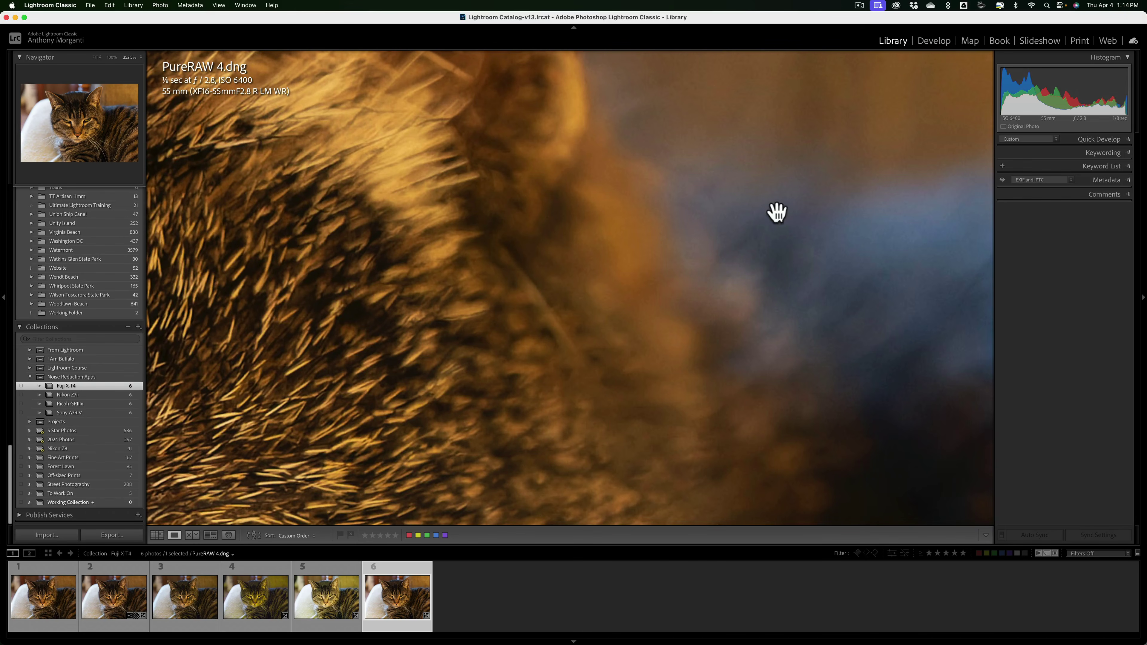
pyautogui.click(474, 313)
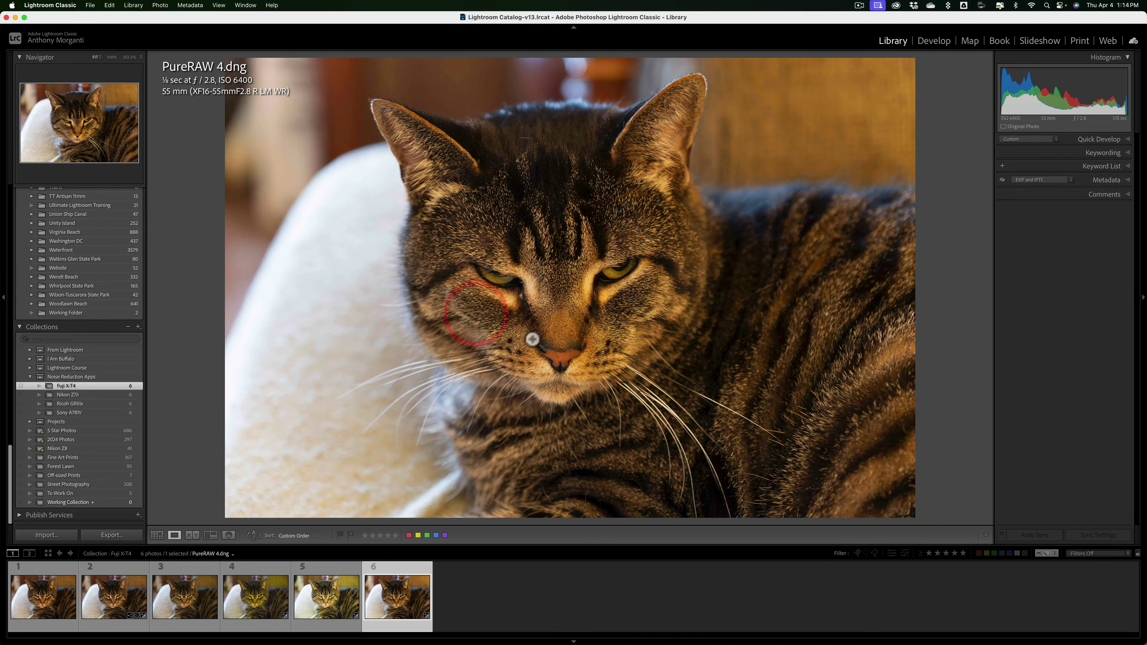
# Zoom in on the cat's eye and nose bridge, compare that area in the original RAW and five denoised versions, and return to full view
pyautogui.click(582, 286)
pyautogui.moveTo(584, 284); pyautogui.dragTo(500, 287)
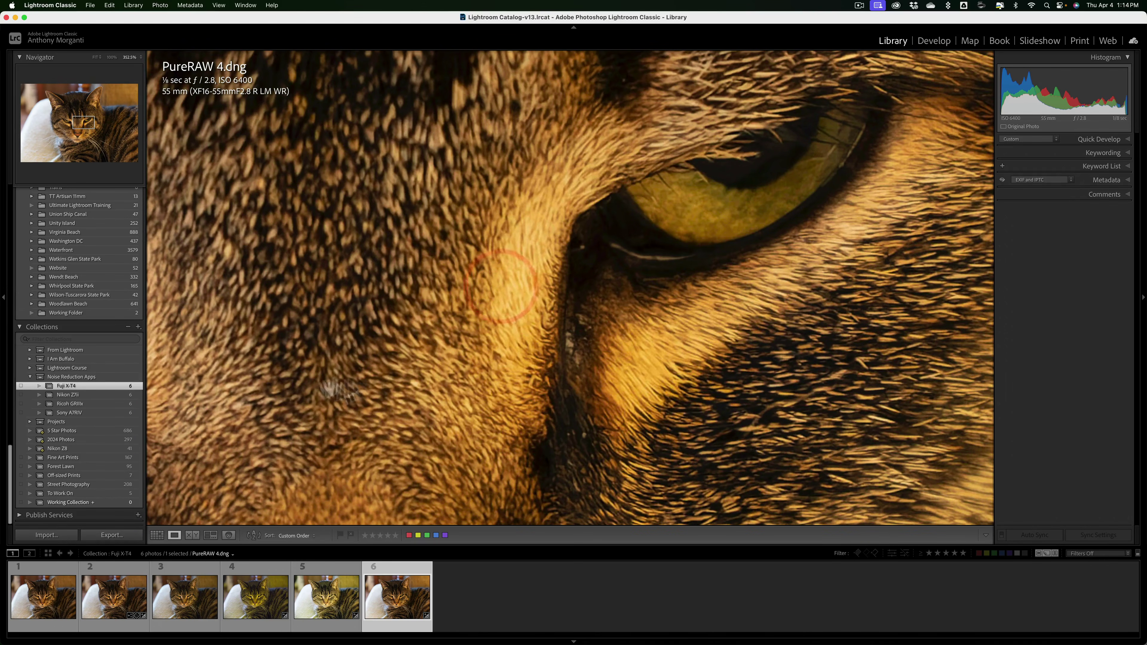
pyautogui.click(38, 597)
pyautogui.click(123, 601)
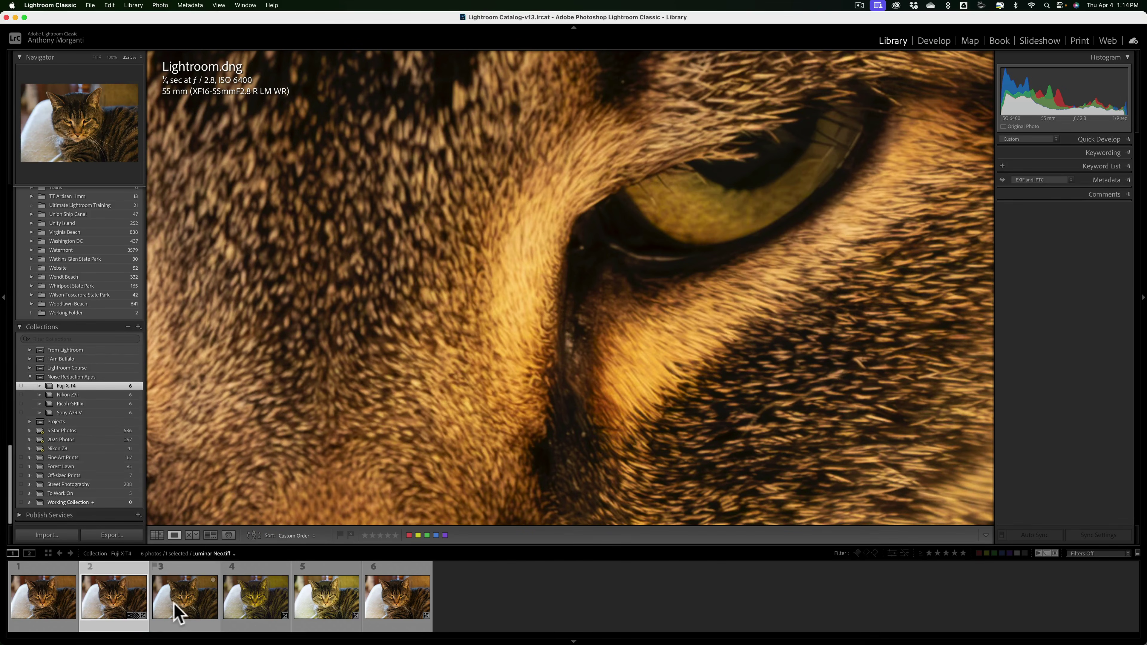
pyautogui.click(184, 605)
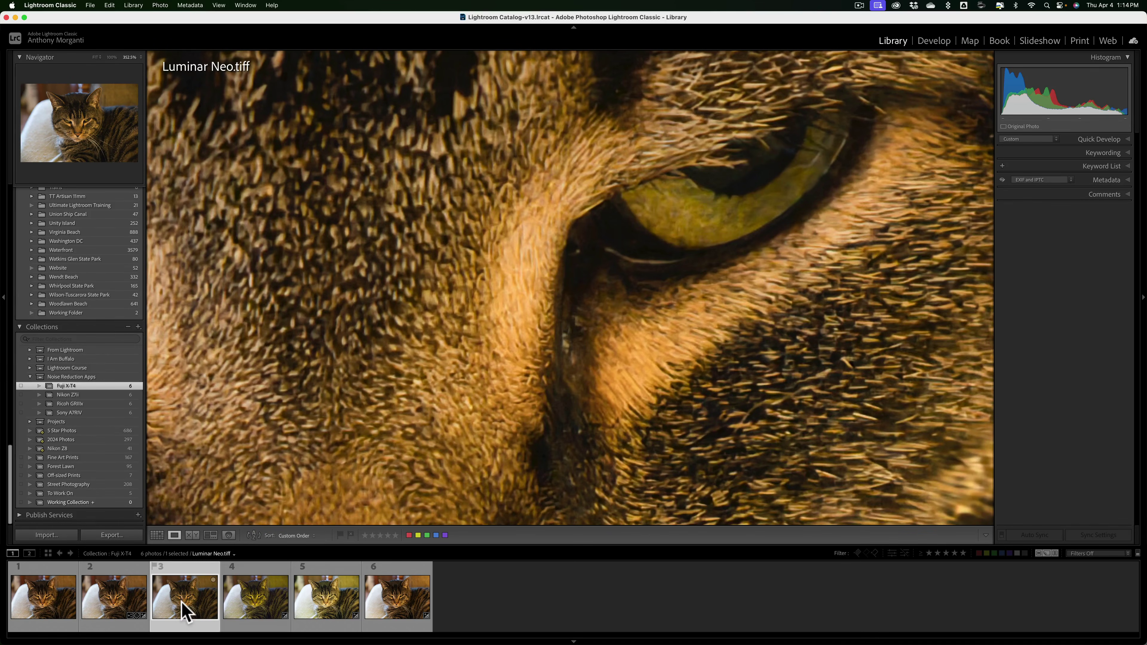
pyautogui.click(266, 606)
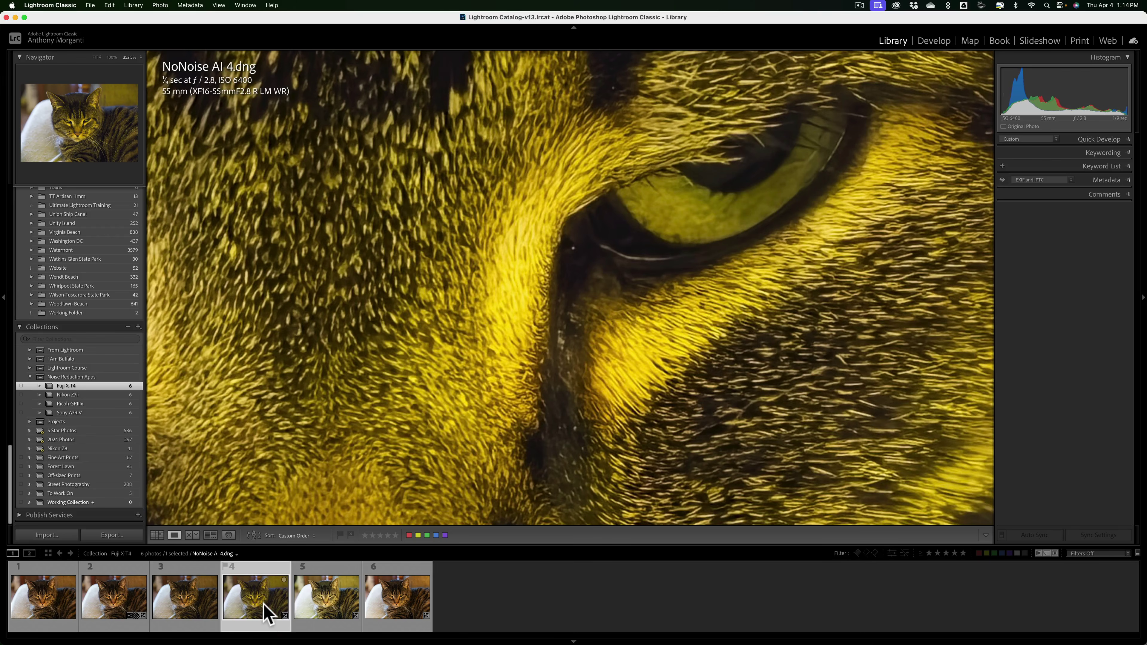
pyautogui.click(333, 596)
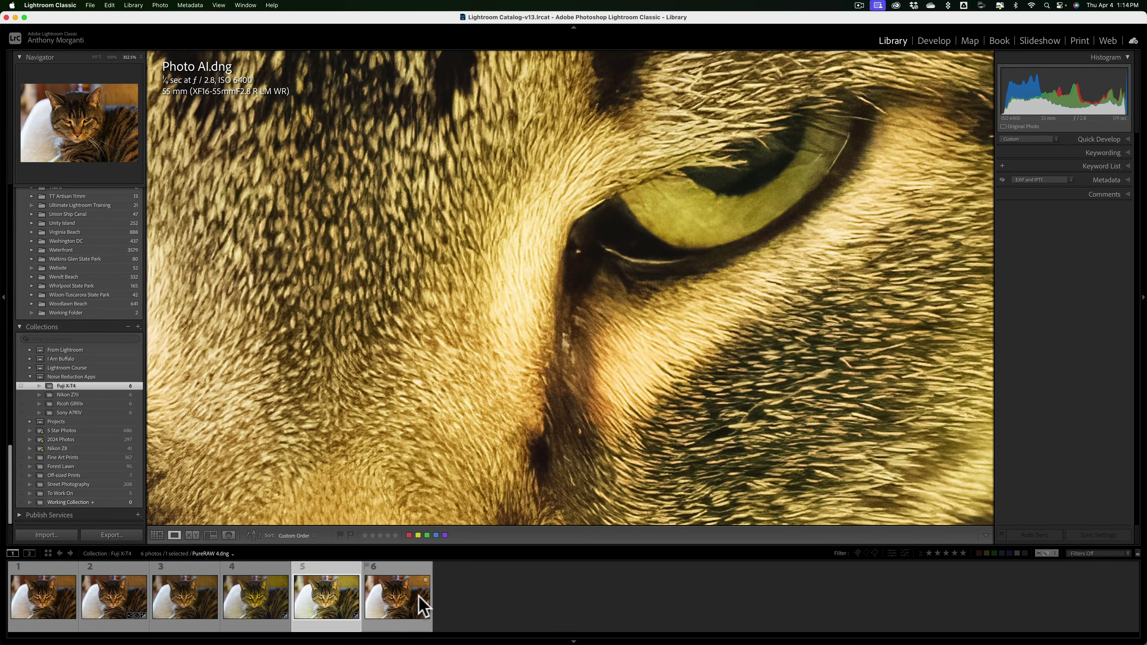
pyautogui.click(401, 606)
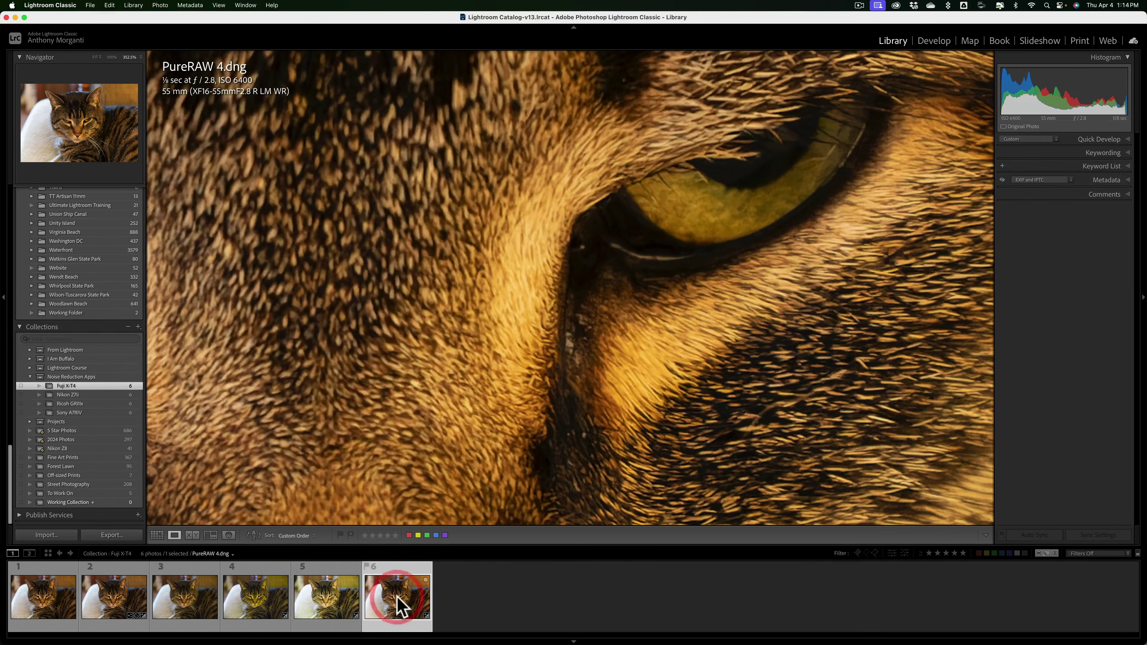
pyautogui.click(469, 317)
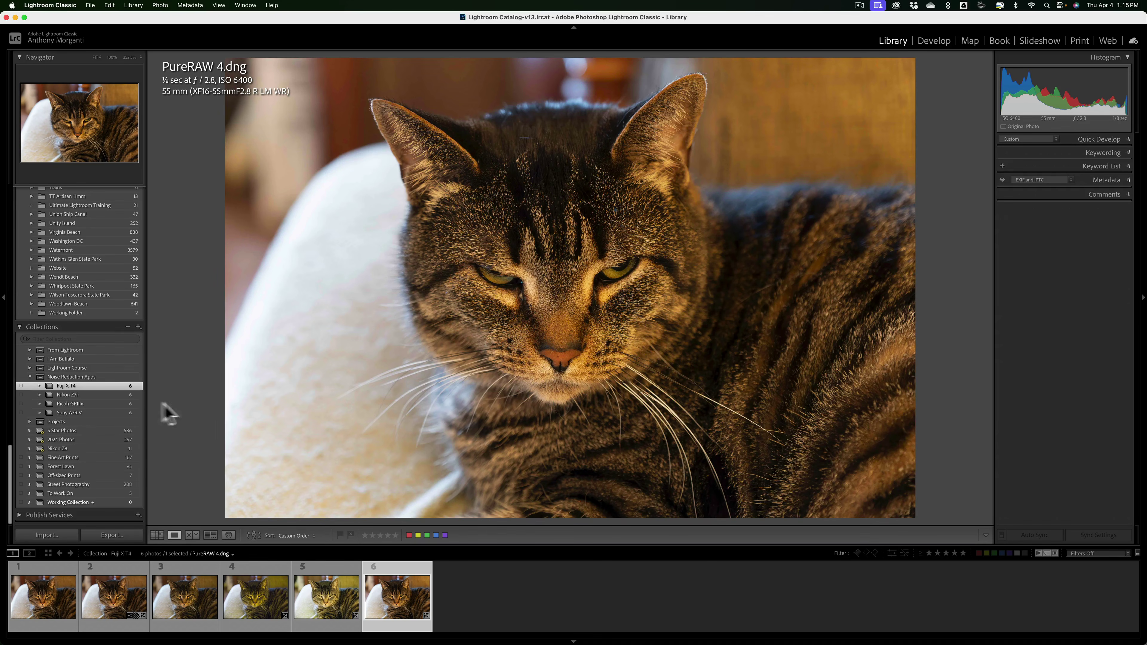
# Open the Nikon collection under Noise Reduction Apps and compare the original RAW and five denoised versions zoomed in where forehead fur meets the background
pyautogui.click(85, 396)
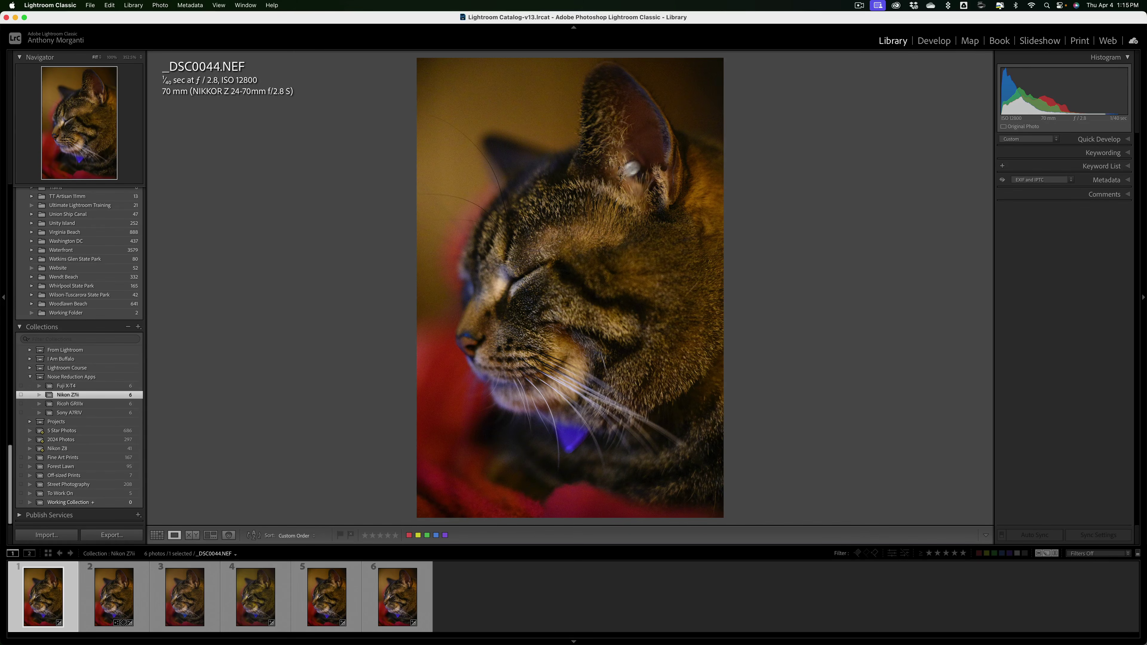
pyautogui.moveTo(484, 190); pyautogui.dragTo(535, 164)
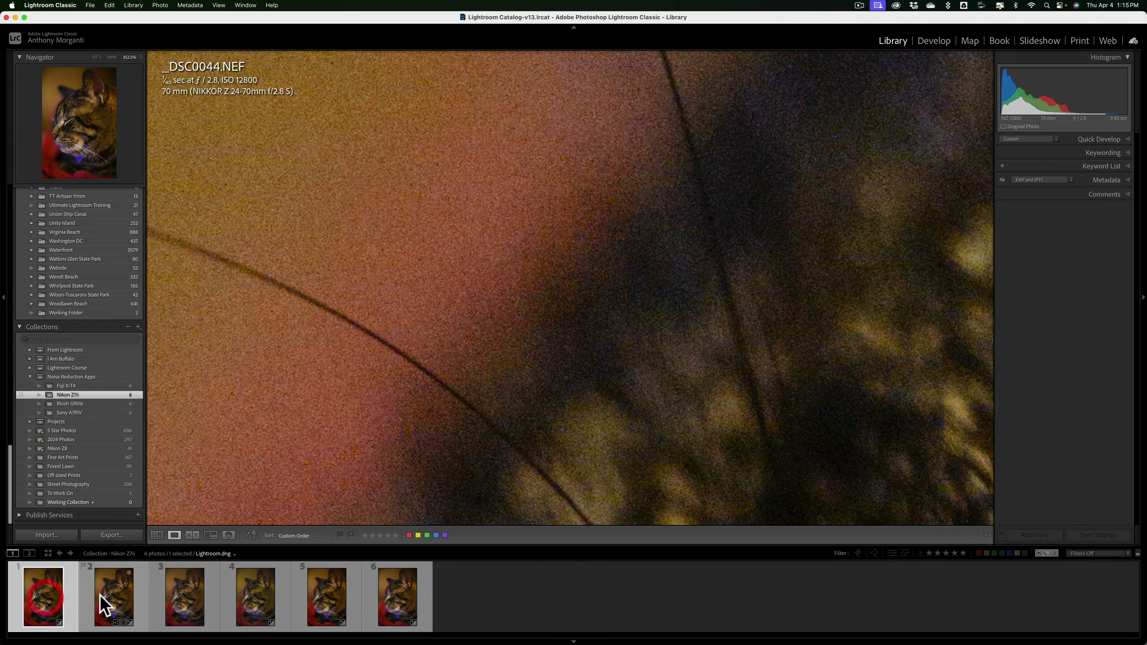
pyautogui.click(100, 595)
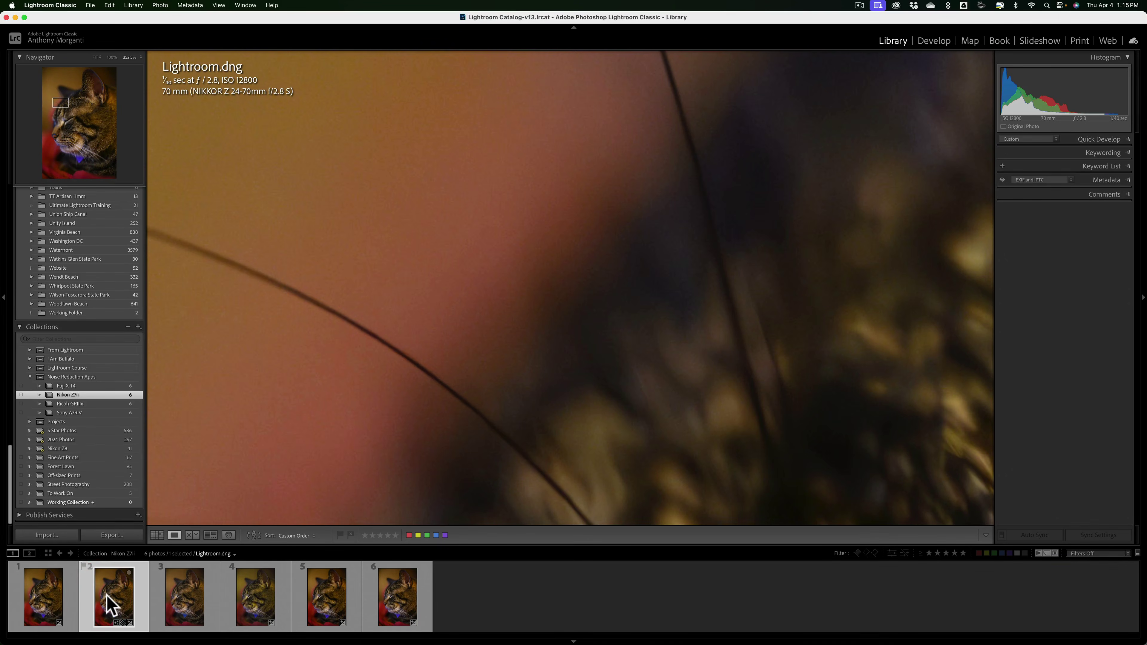
pyautogui.click(180, 598)
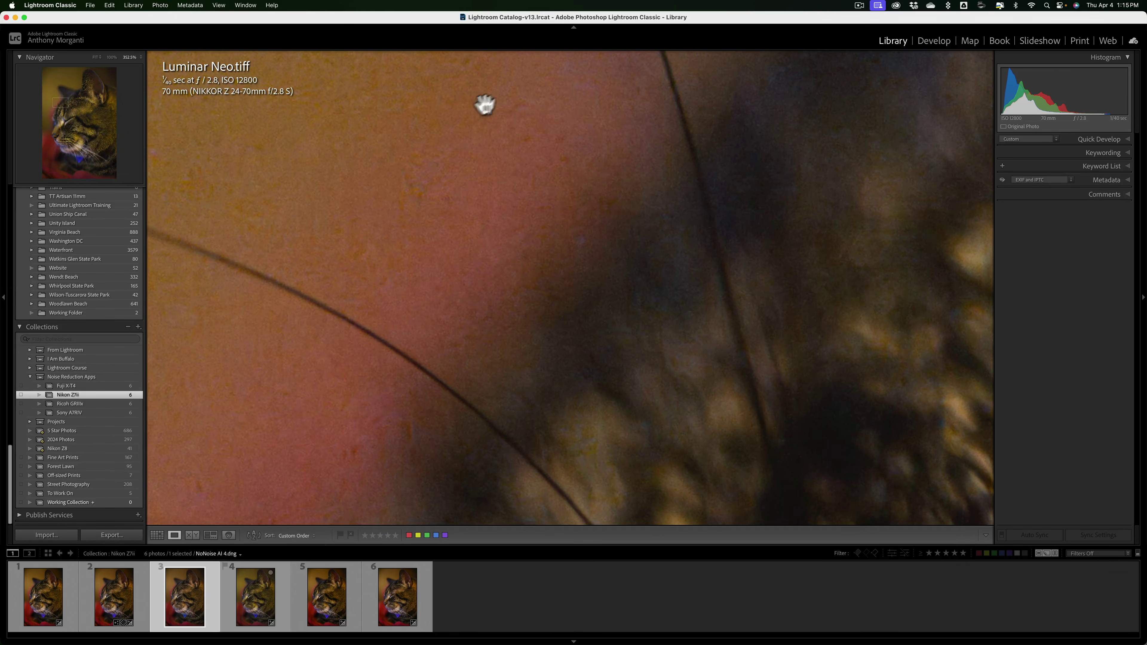
pyautogui.click(262, 594)
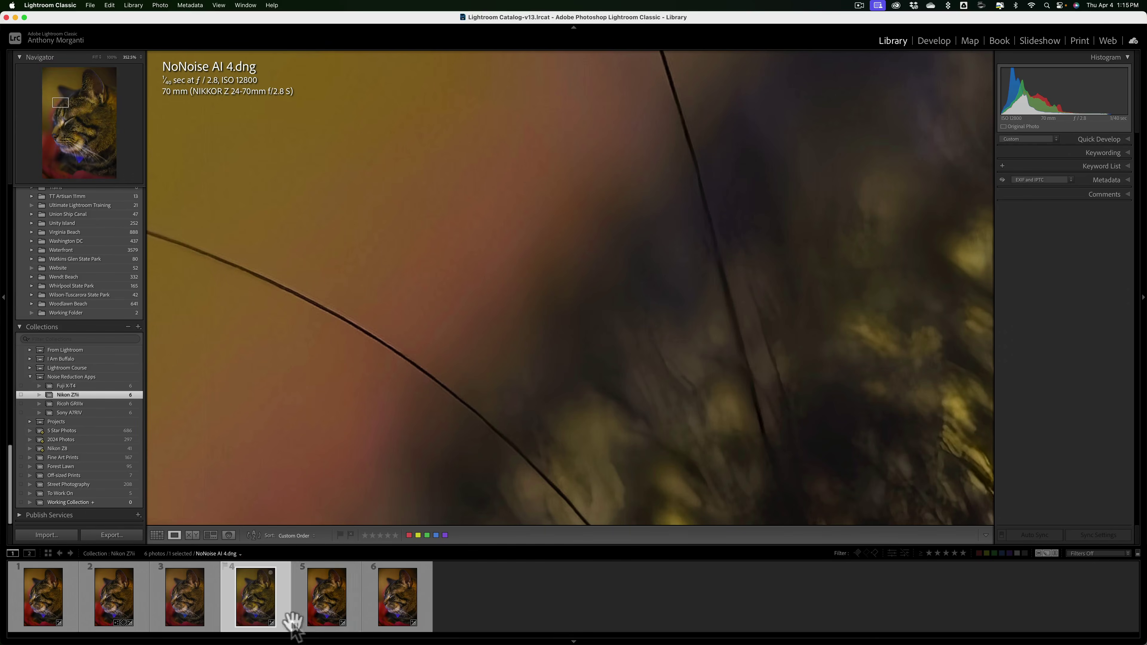
pyautogui.click(328, 608)
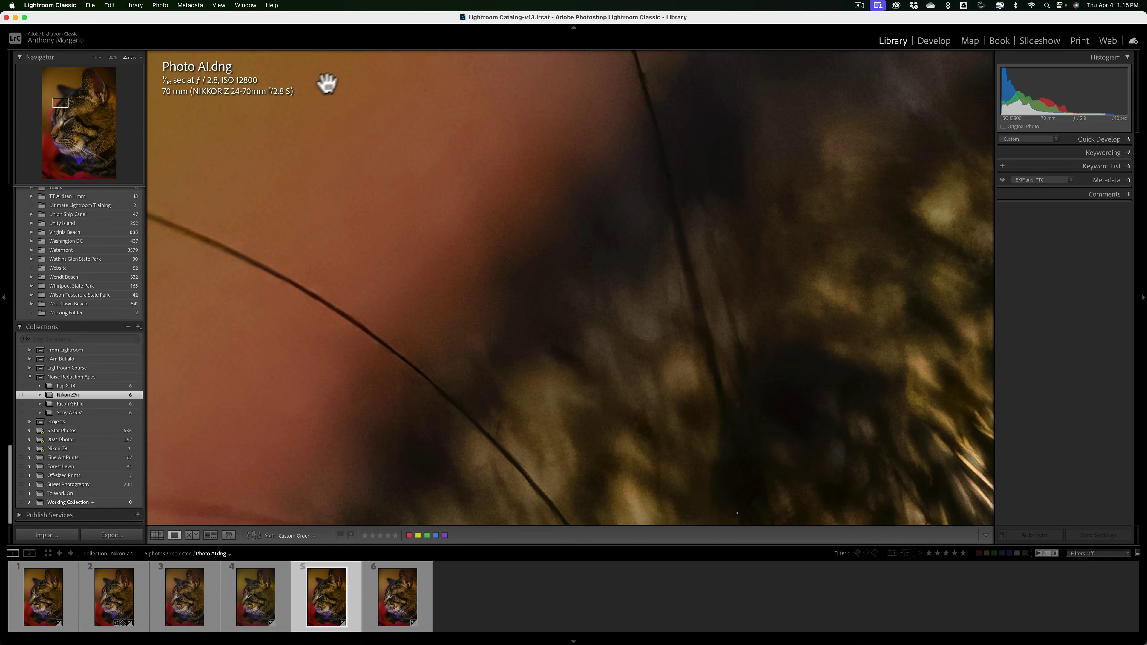
pyautogui.click(397, 593)
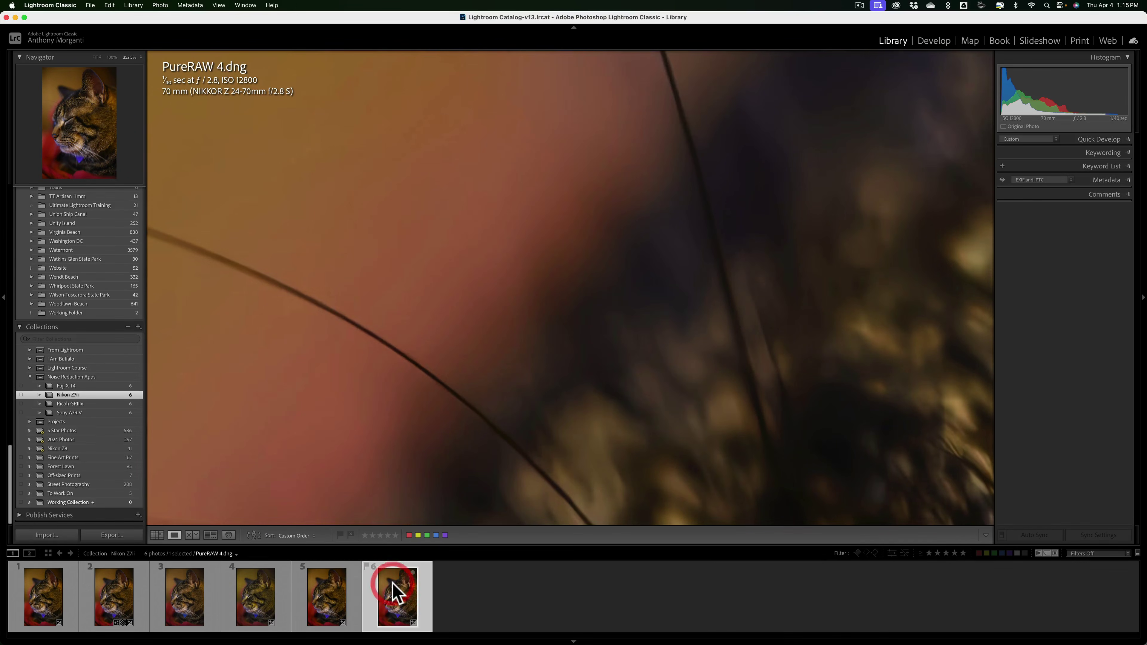
pyautogui.click(619, 271)
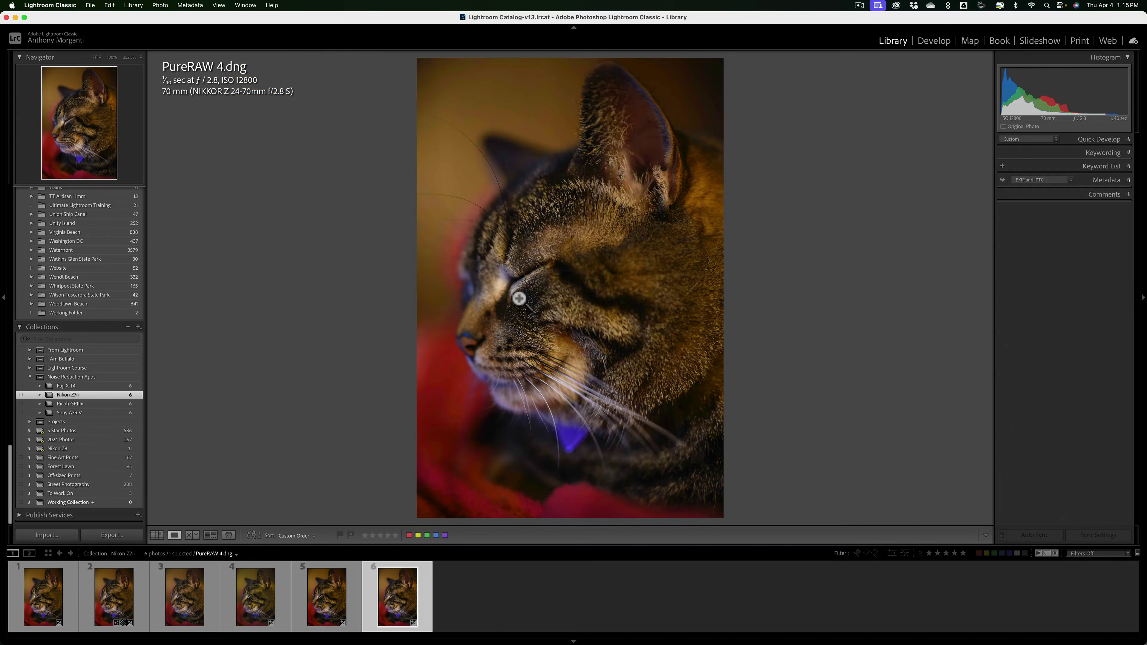
# Zoom in on the cat's closed eye and nose, compare that area across the original RAW and denoised versions, and return to full view
pyautogui.click(518, 299)
pyautogui.moveTo(515, 295); pyautogui.dragTo(533, 308)
pyautogui.click(534, 307)
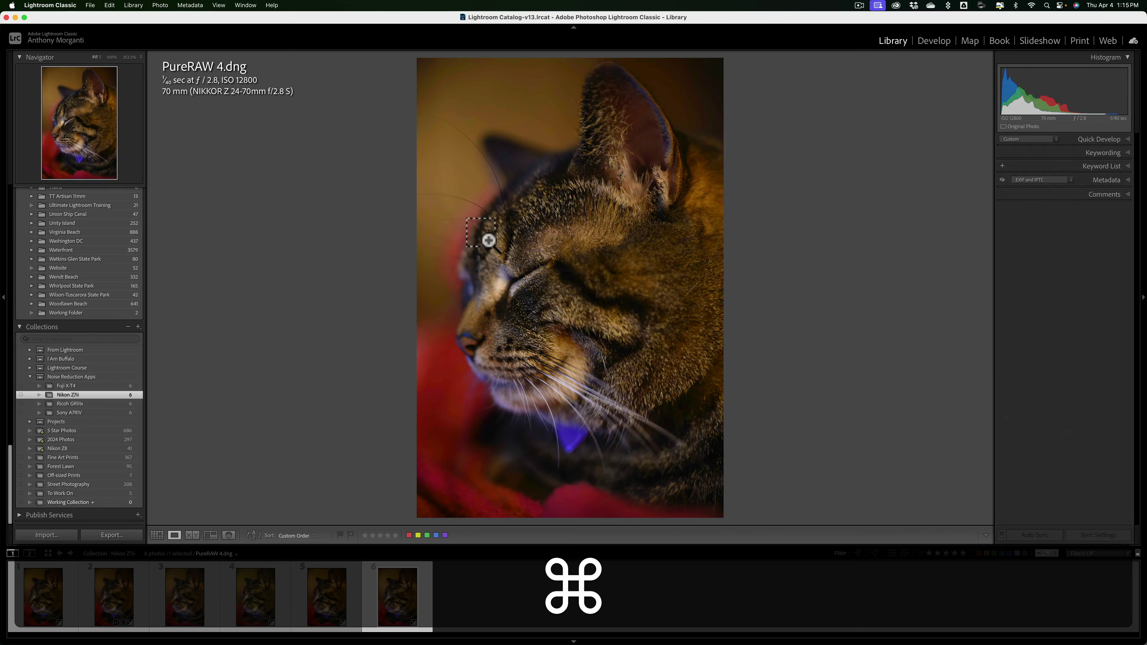
pyautogui.moveTo(488, 240); pyautogui.dragTo(607, 361)
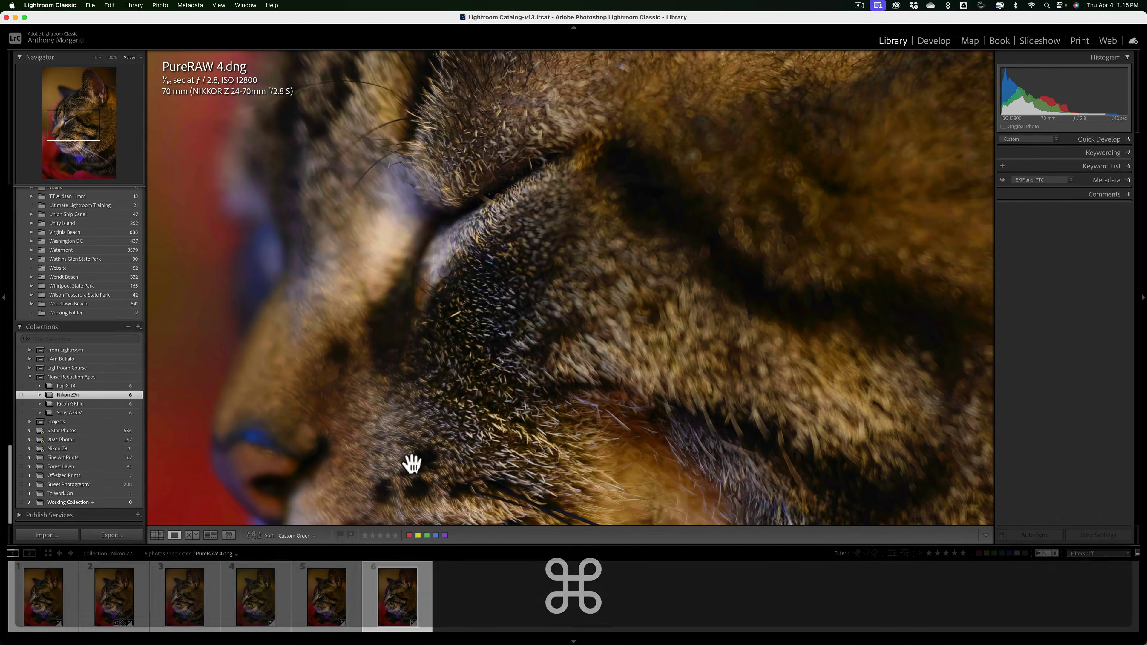
pyautogui.click(44, 595)
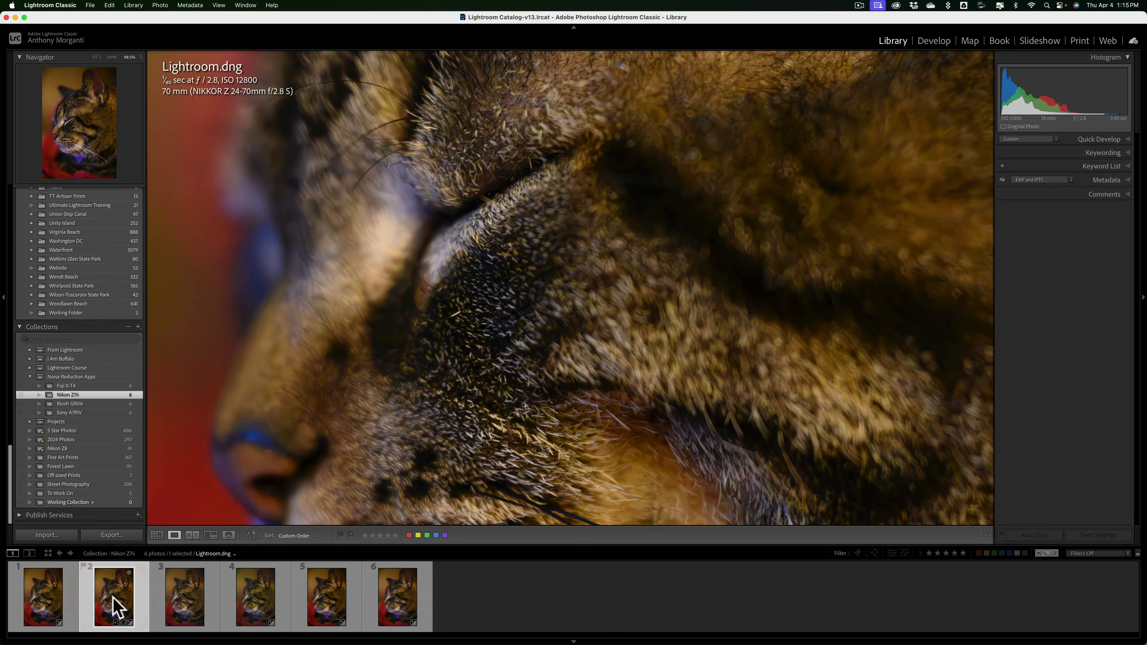
pyautogui.click(194, 605)
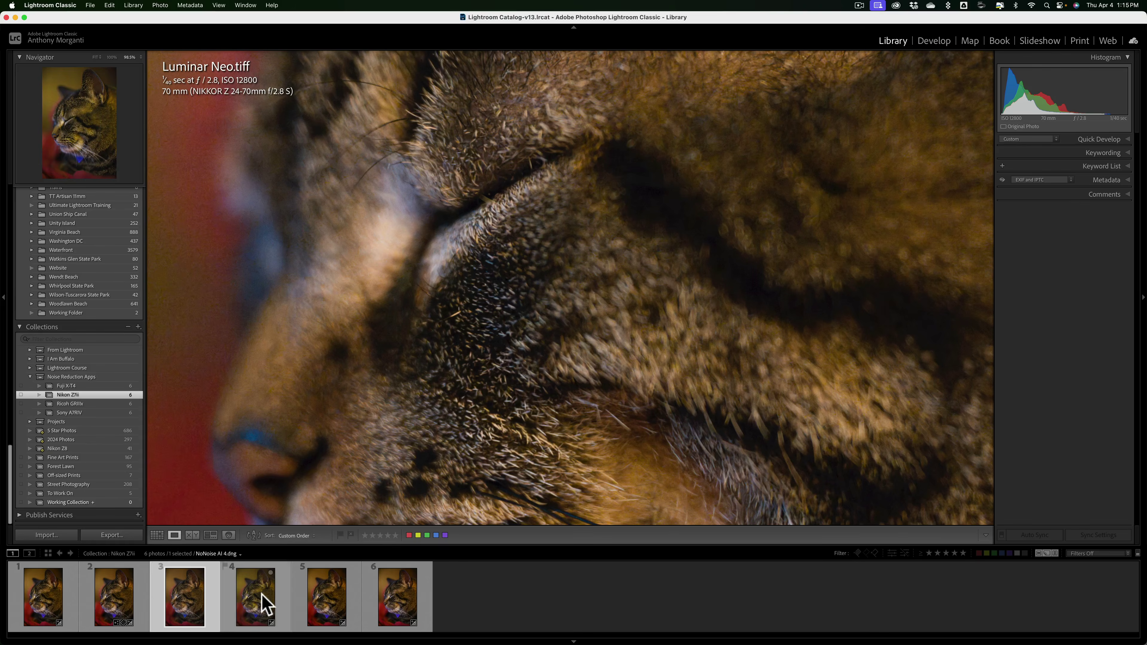
pyautogui.click(262, 604)
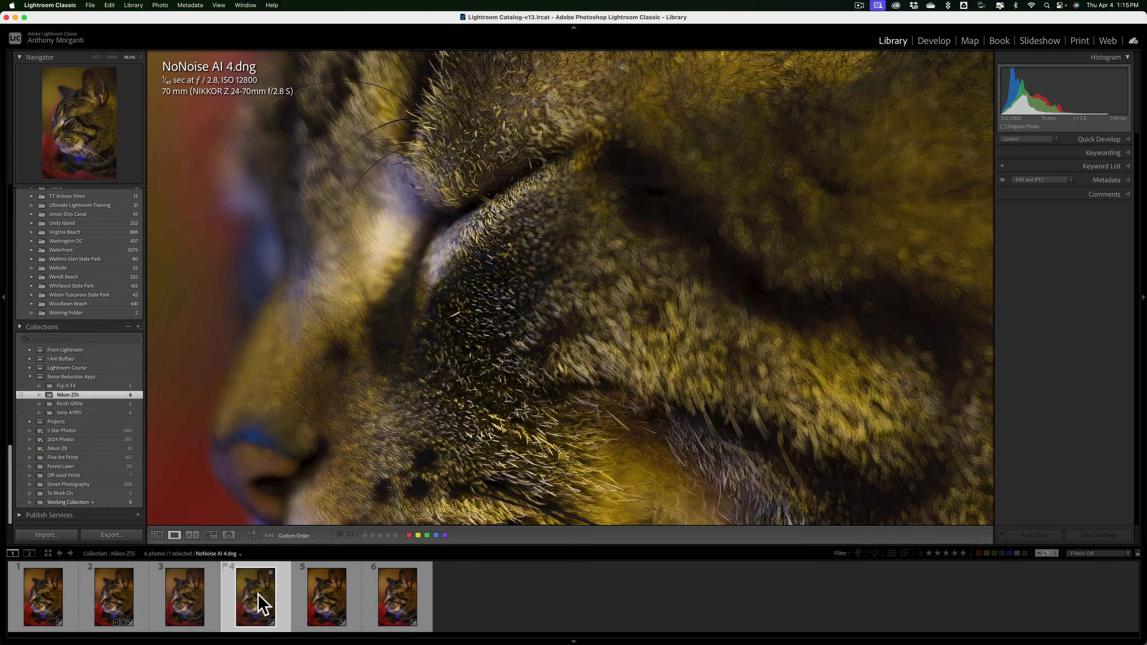
pyautogui.click(332, 603)
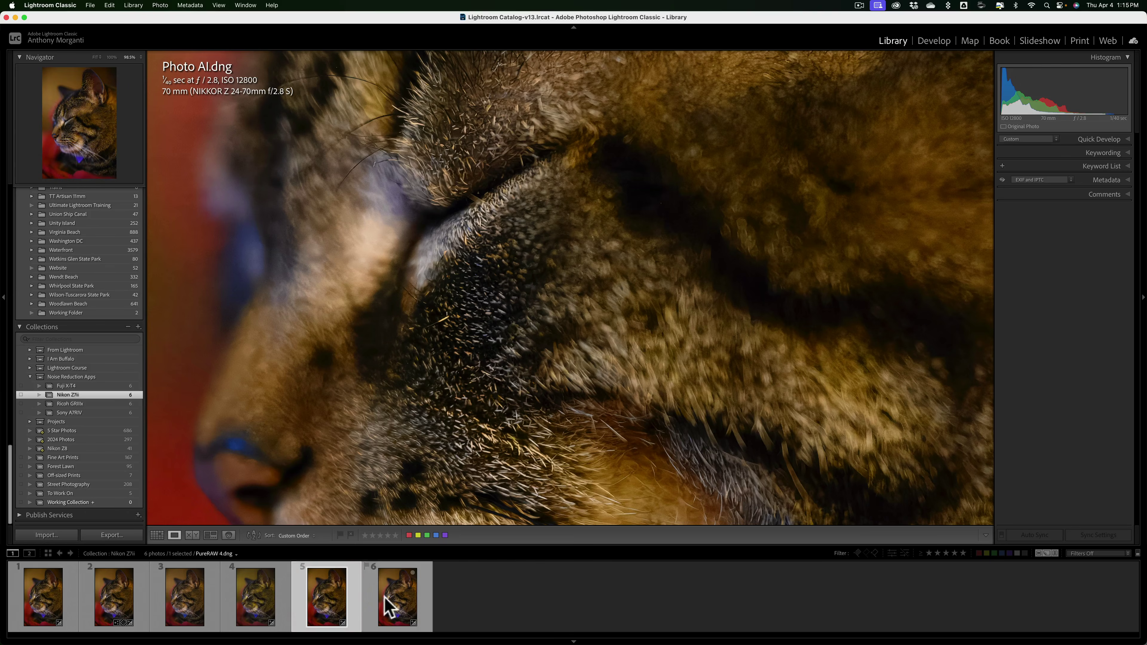
pyautogui.click(407, 602)
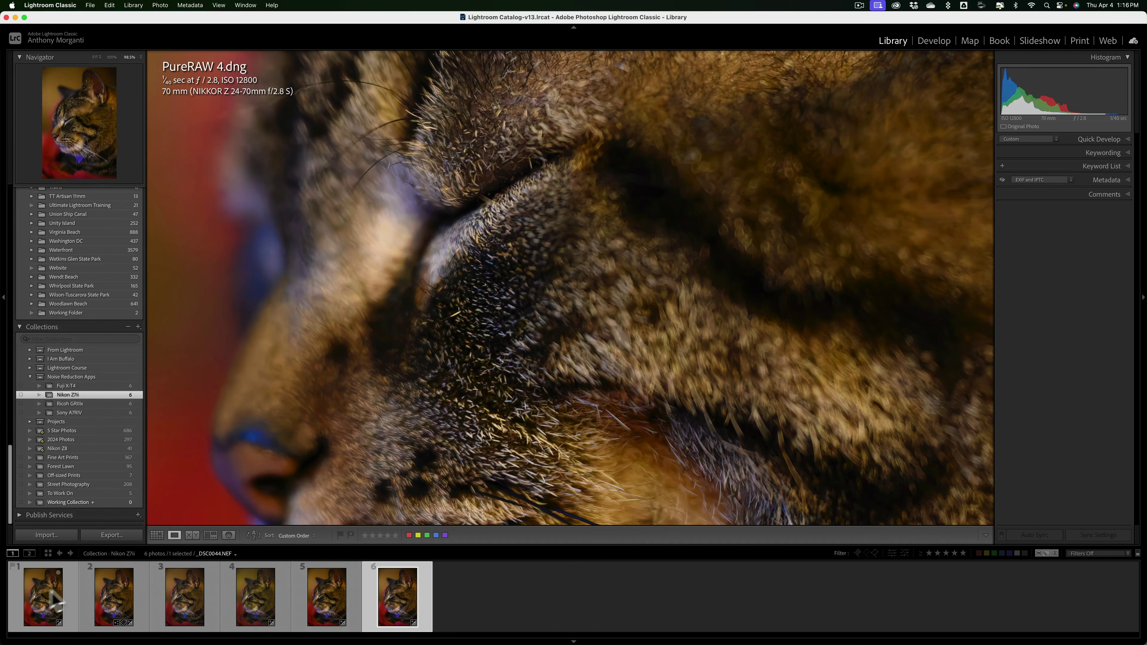
pyautogui.click(484, 282)
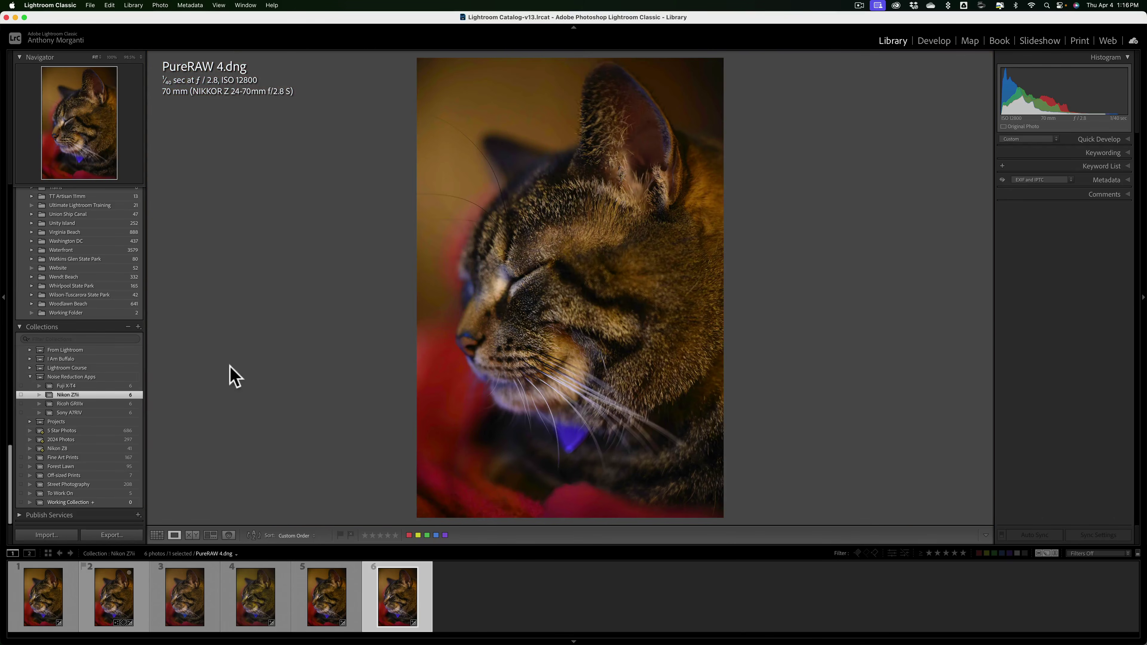
# Open the Sony A7RIV collection and zoom in on the original RAW around the cat's eye, ear base and green cushion
pyautogui.click(63, 413)
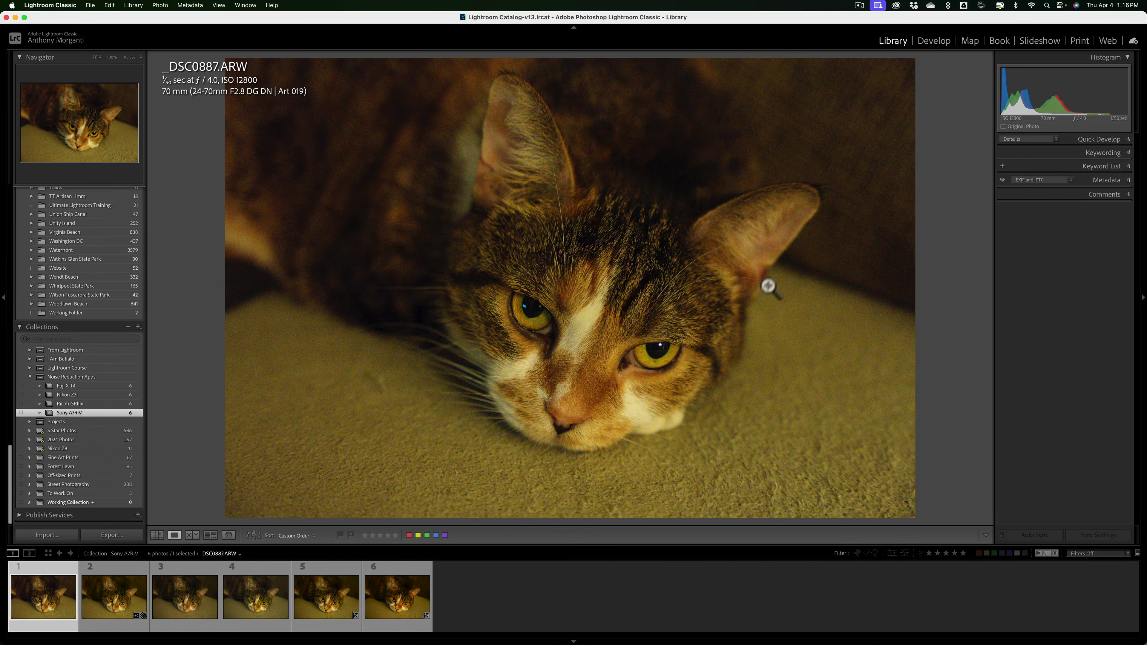
pyautogui.click(764, 181)
pyautogui.click(763, 180)
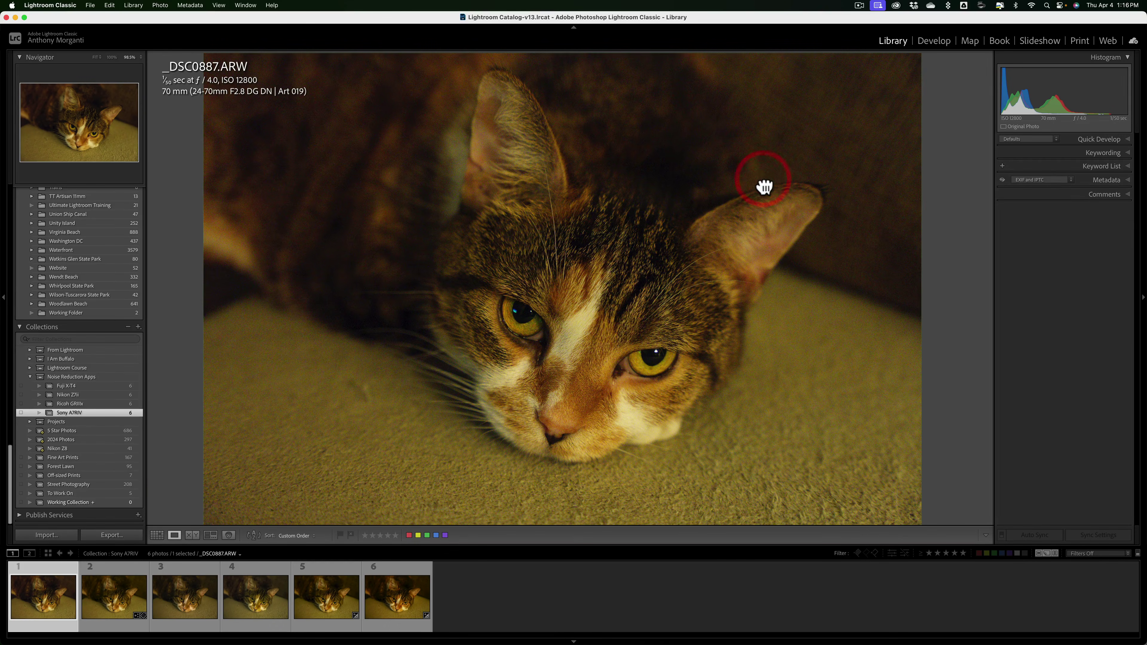
pyautogui.click(763, 183)
pyautogui.click(788, 267)
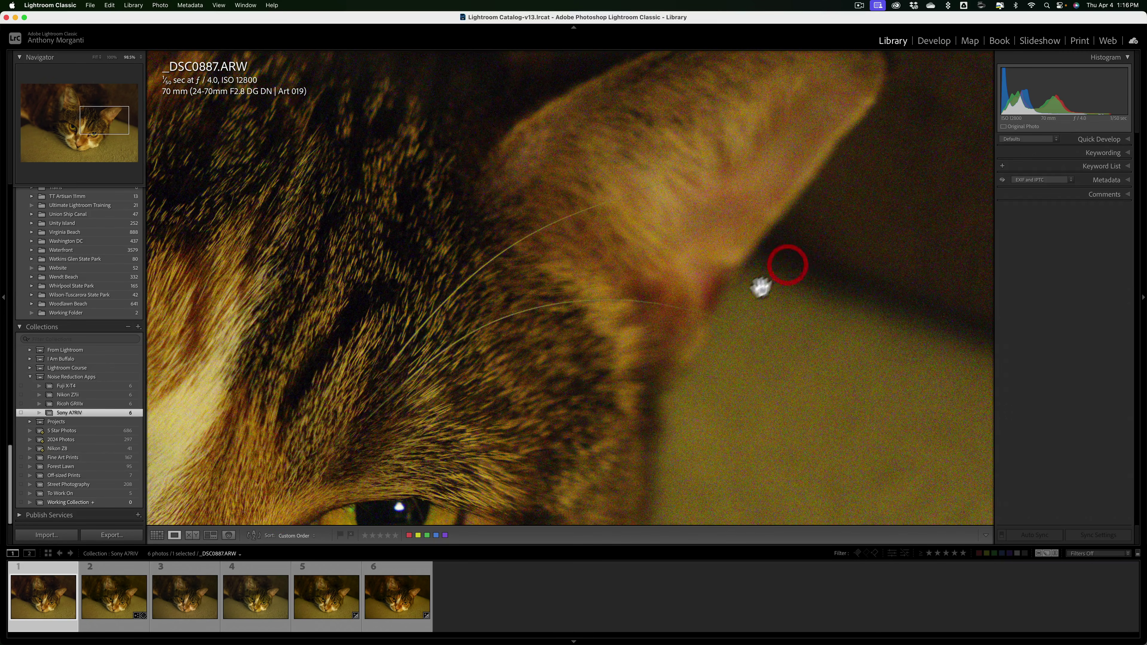
pyautogui.scroll(-5, 733, 215)
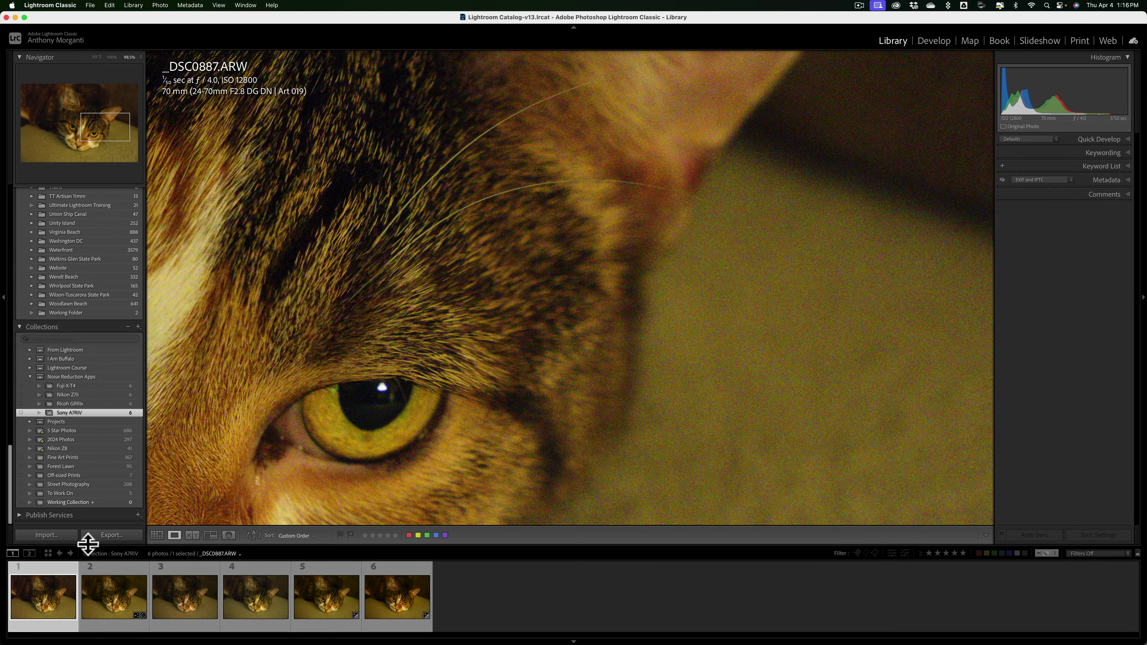
# Compare the area around the cat's eye, ear base and green cushion across the Lightroom, Luminar Neo, NoNoise AI 4, Photo AI and PureRAW 4 versions
pyautogui.click(113, 588)
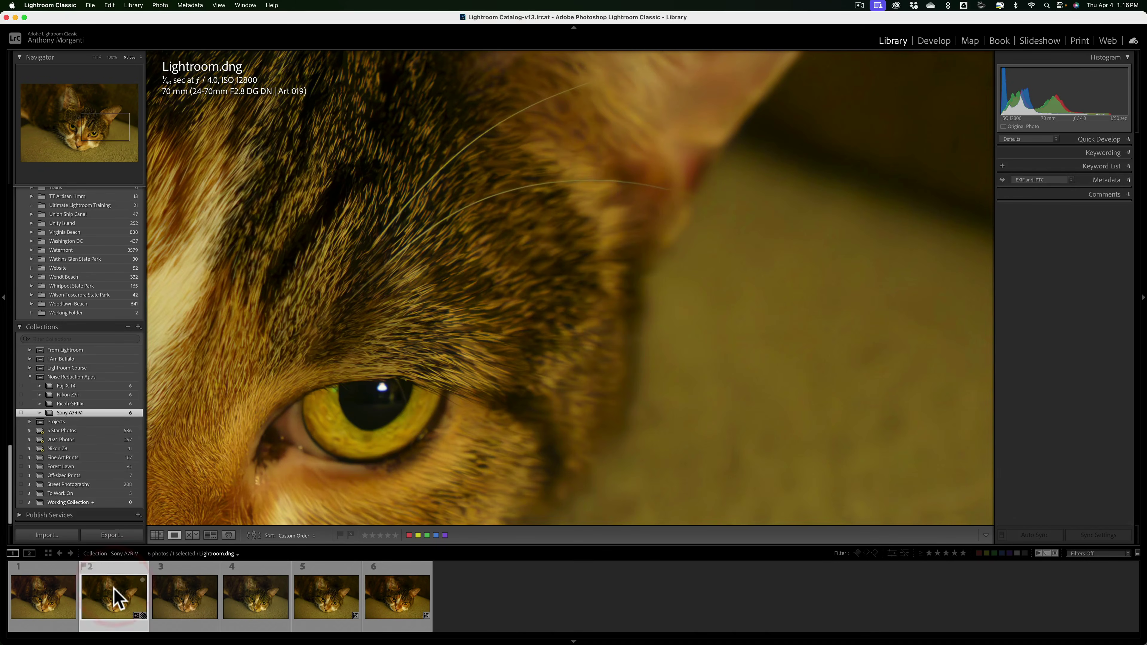
pyautogui.click(179, 599)
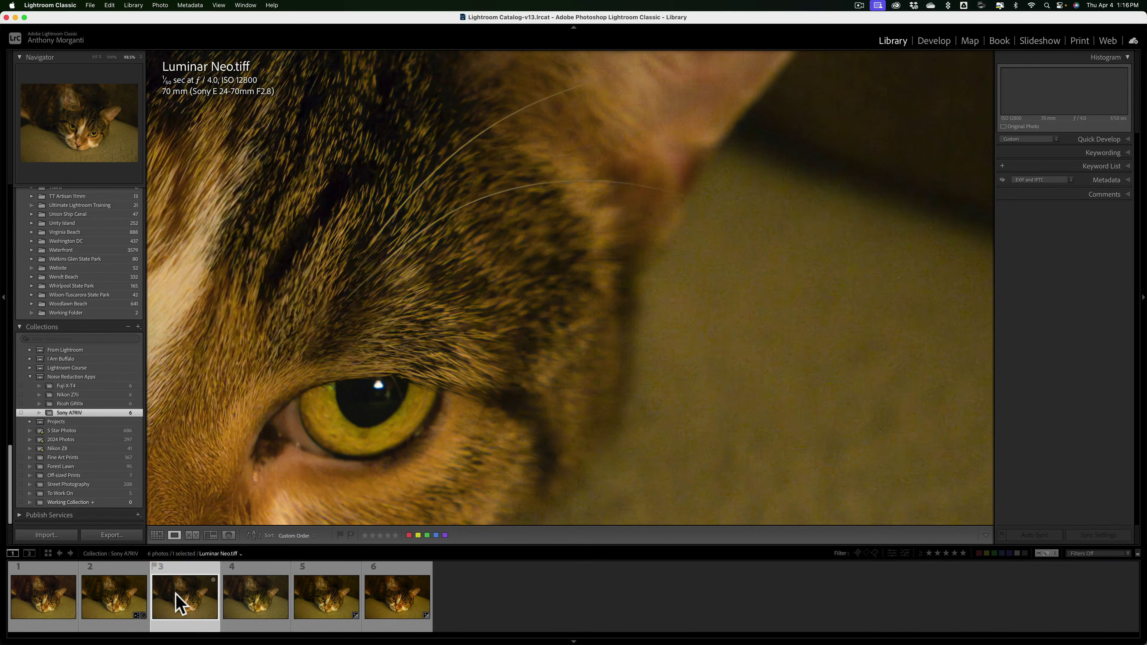
pyautogui.click(241, 602)
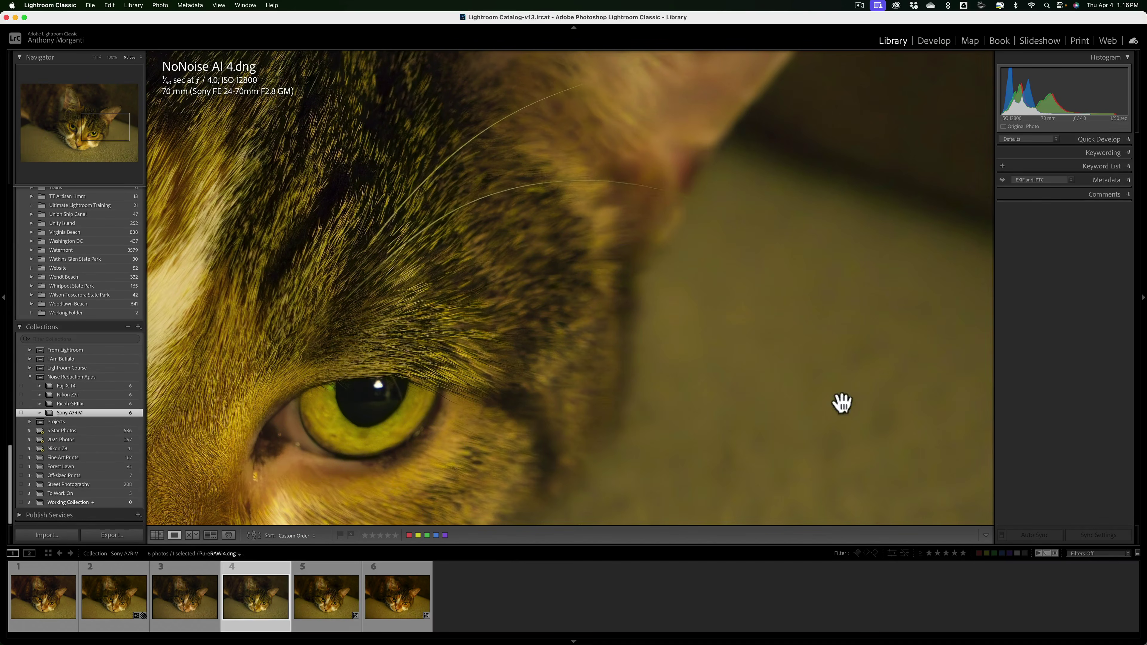
pyautogui.click(338, 595)
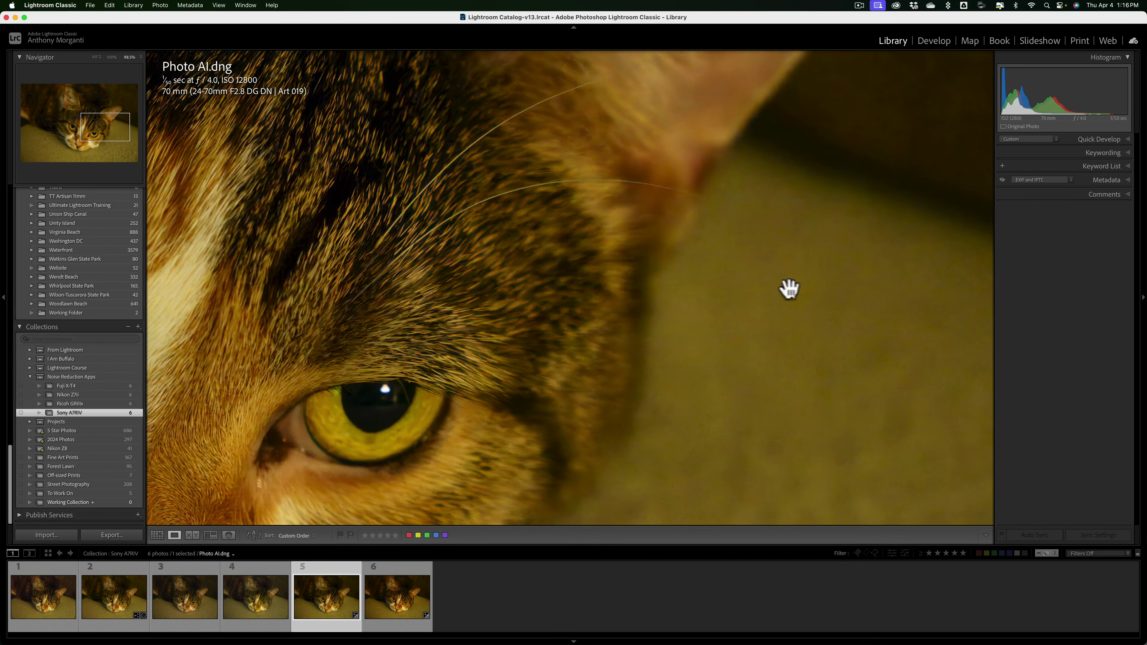
pyautogui.click(404, 601)
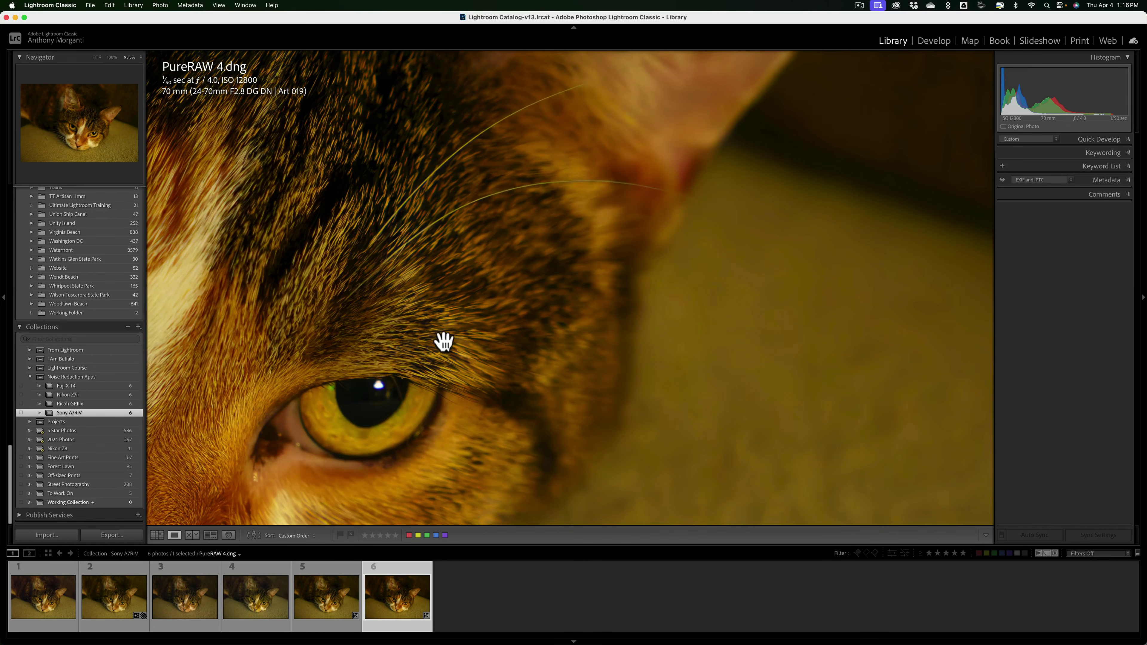
# Compare the cat's eyes and nose at close zoom in the original RAW and all five denoised versions, and return to full view
pyautogui.moveTo(415, 361); pyautogui.dragTo(745, 236)
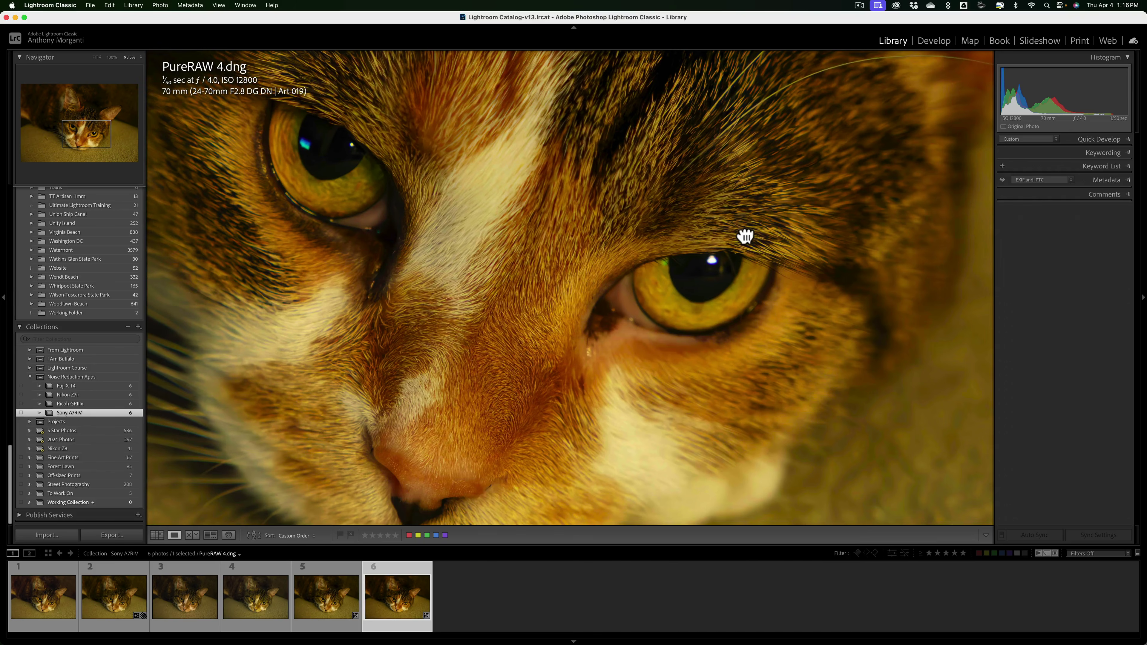
pyautogui.click(38, 611)
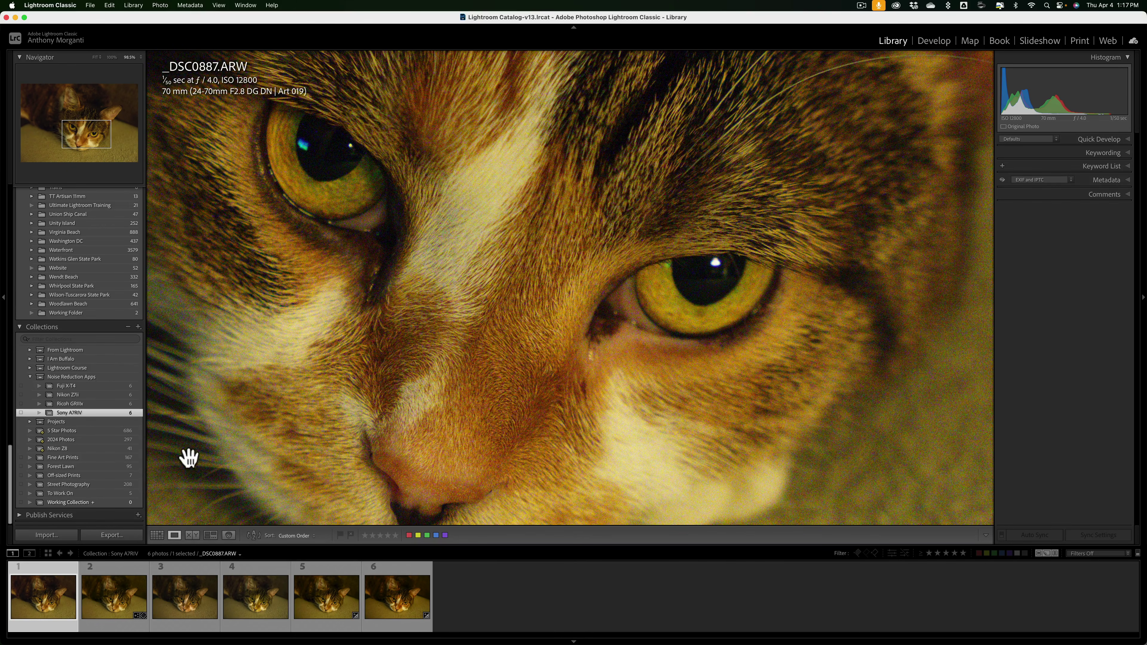
pyautogui.click(119, 606)
pyautogui.click(193, 600)
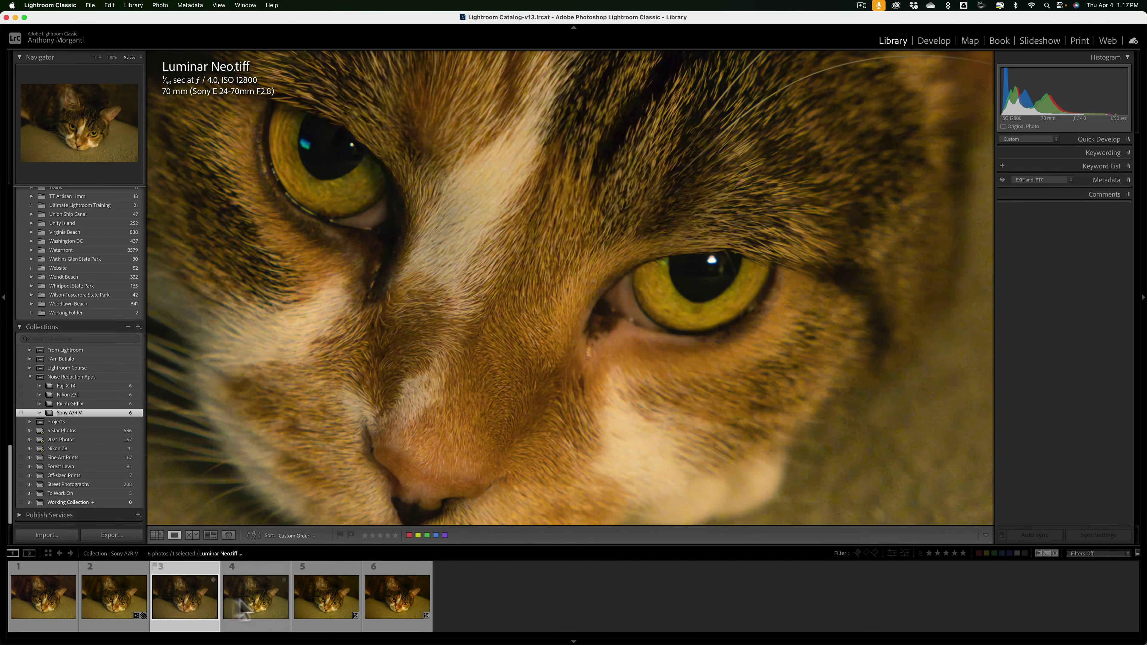
pyautogui.click(271, 607)
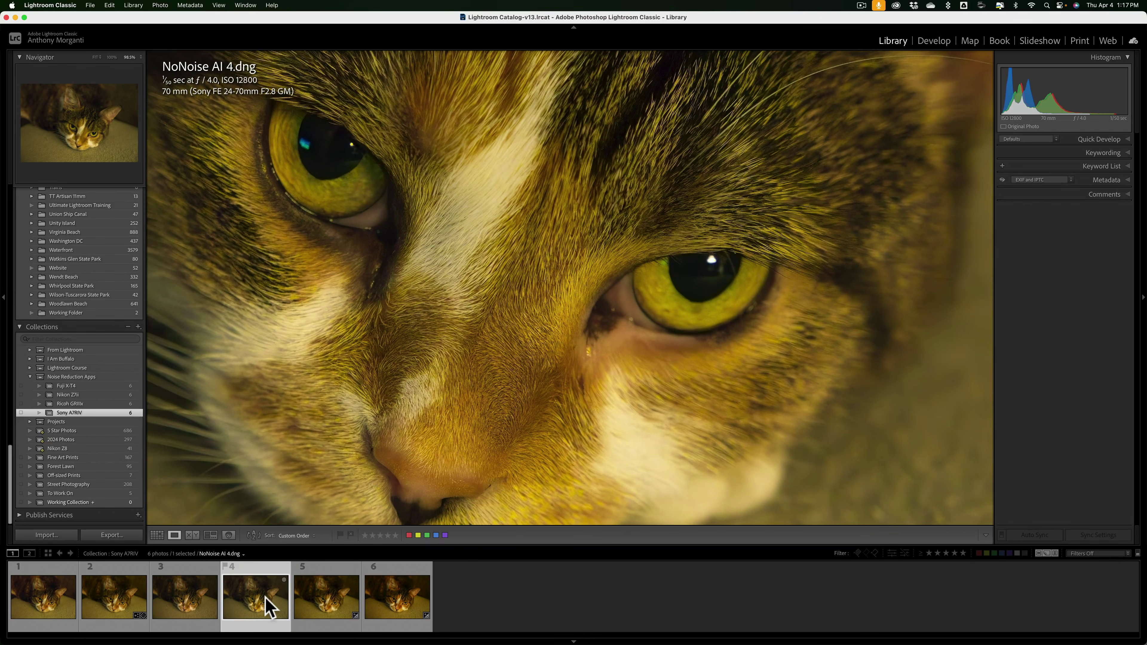
pyautogui.click(322, 598)
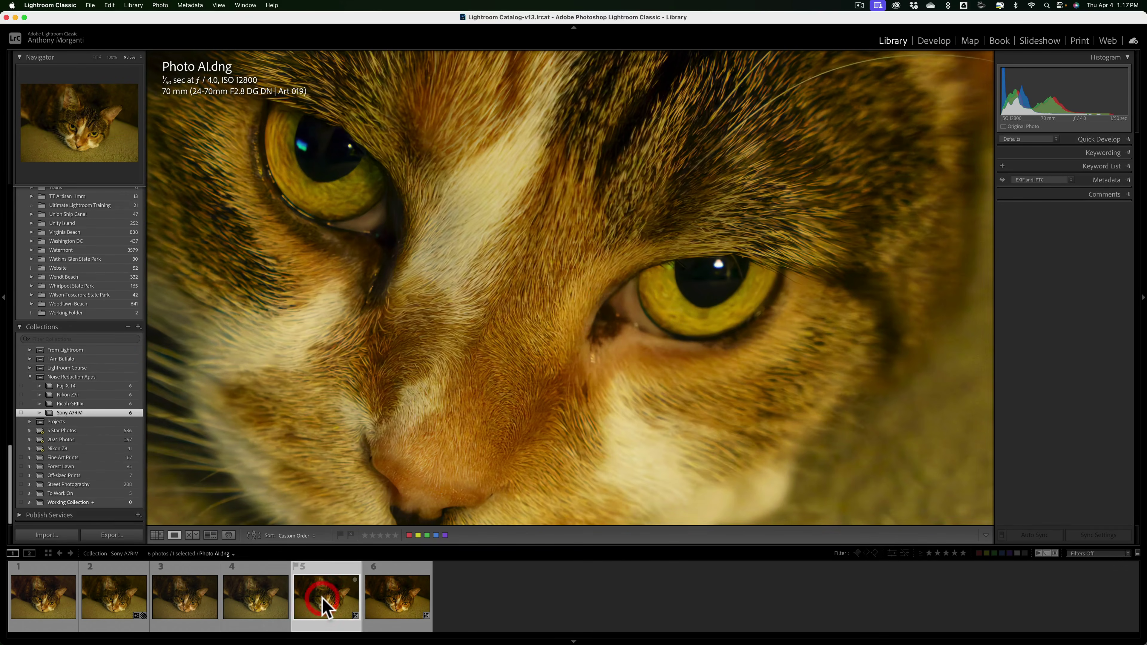
pyautogui.click(403, 600)
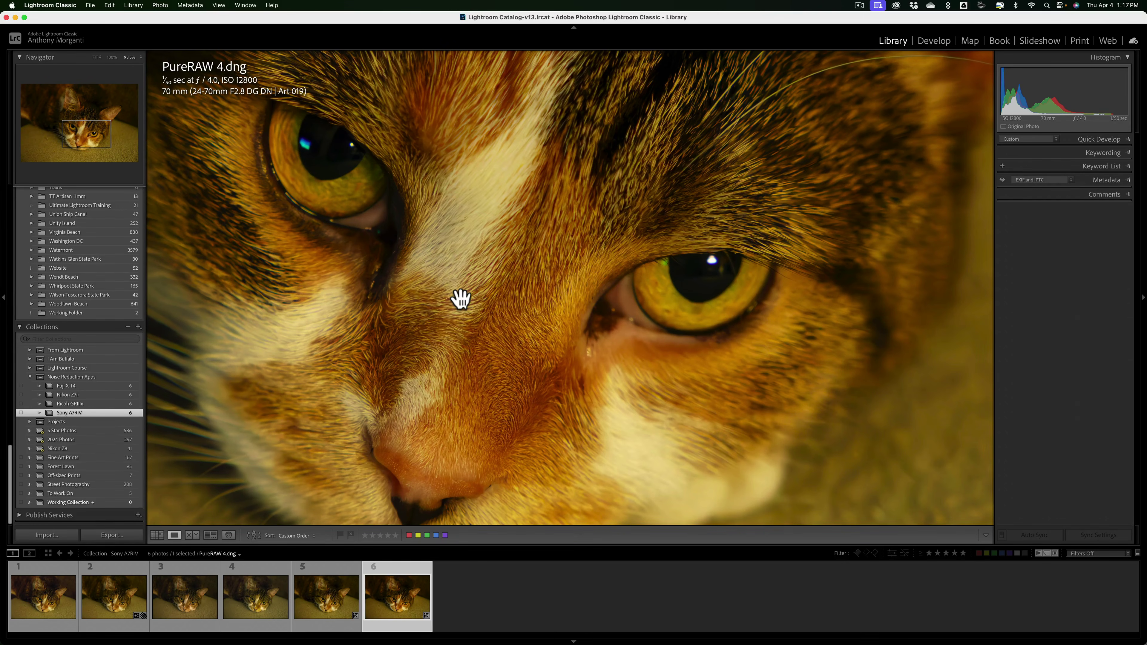
pyautogui.click(461, 298)
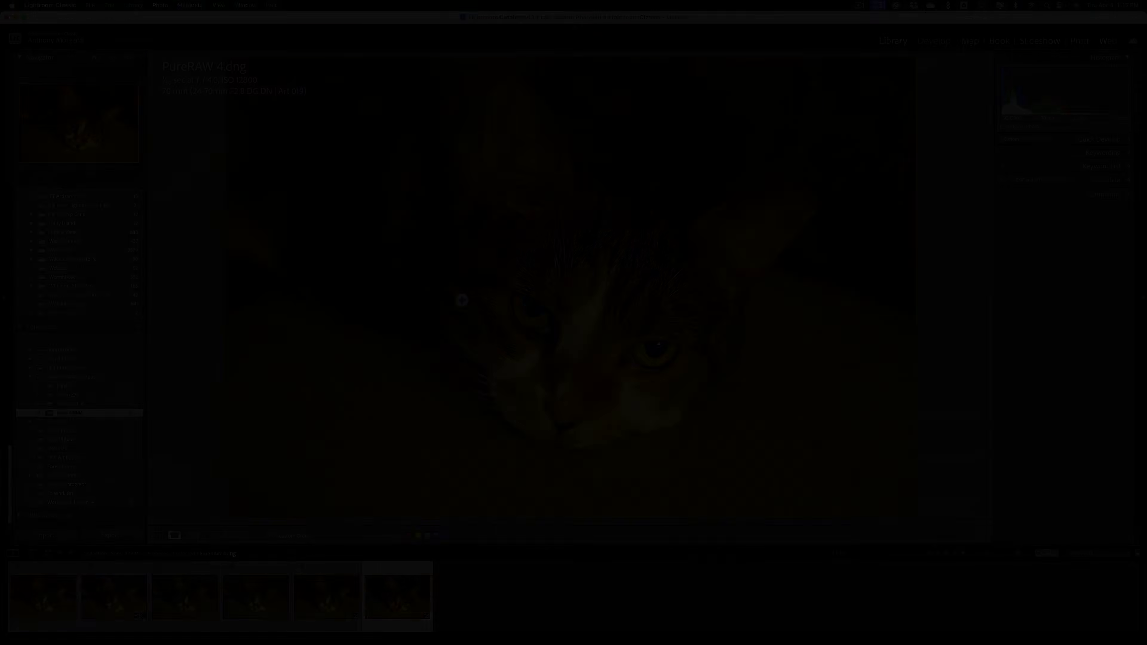